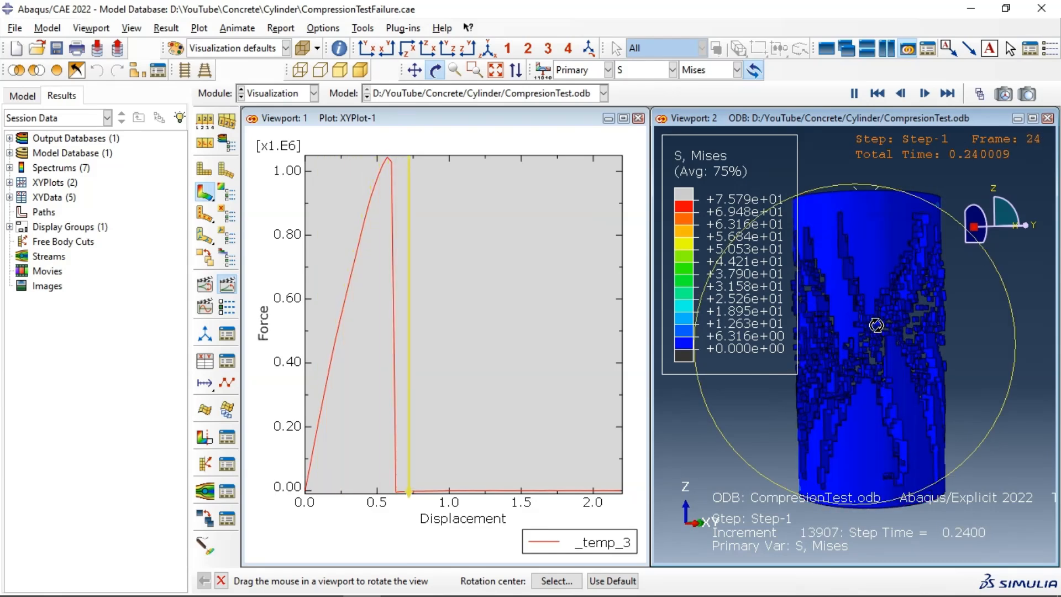
- Create a 3D deformable solid extrusion part named Cylinder with an approximate size of 200
{"action": "left_click", "coordinate": [968, 9]}
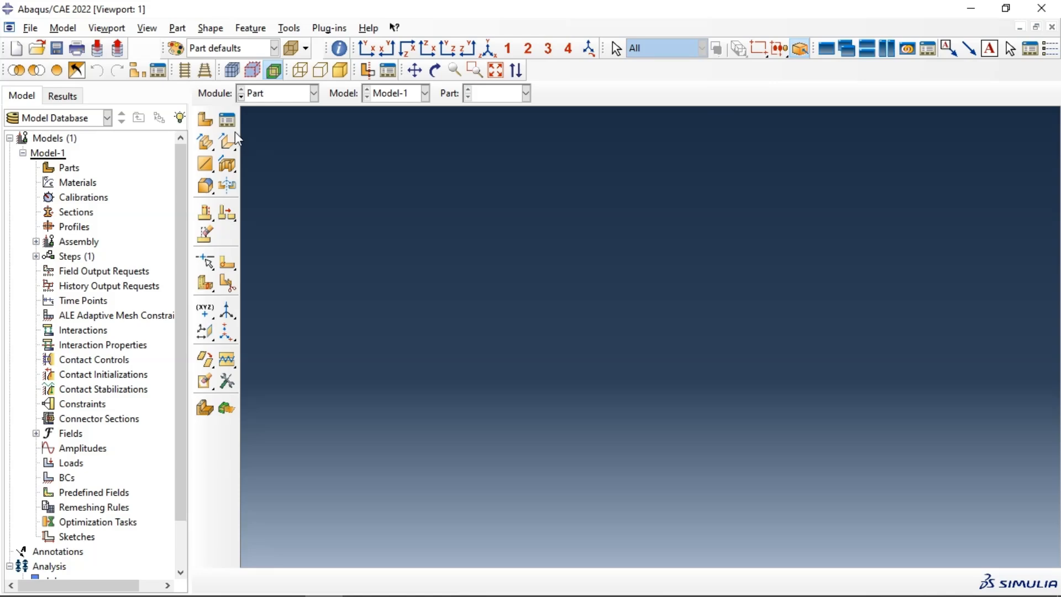
{"action": "left_click", "coordinate": [206, 123]}
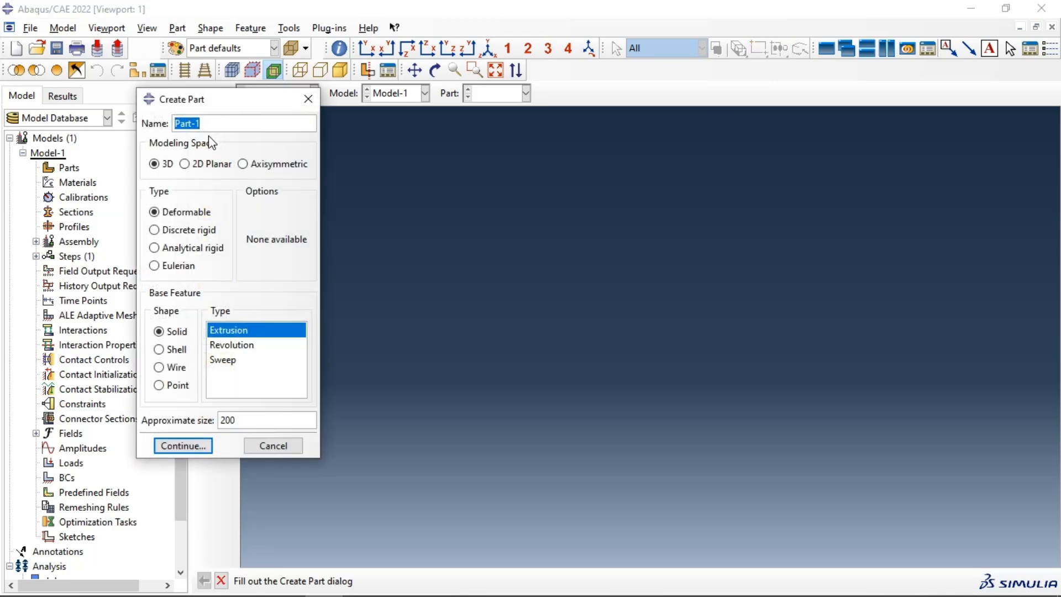
{"action": "type", "text": "Cylinder"}
{"action": "left_click", "coordinate": [197, 449]}
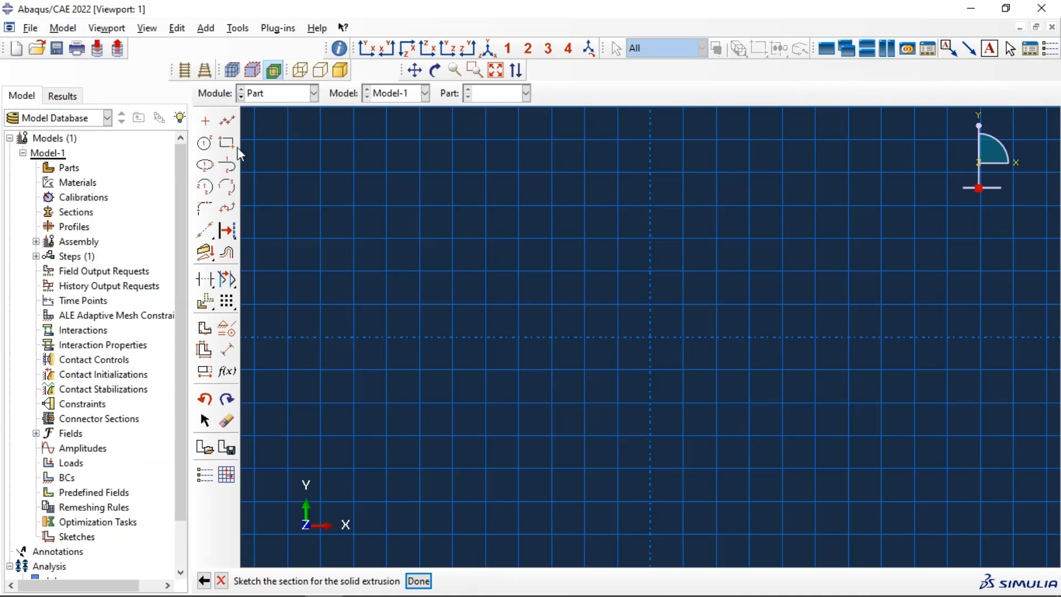
- Sketch a circle centred on the origin with a radius of about 25 as the extrusion section
{"action": "left_click", "coordinate": [205, 143]}
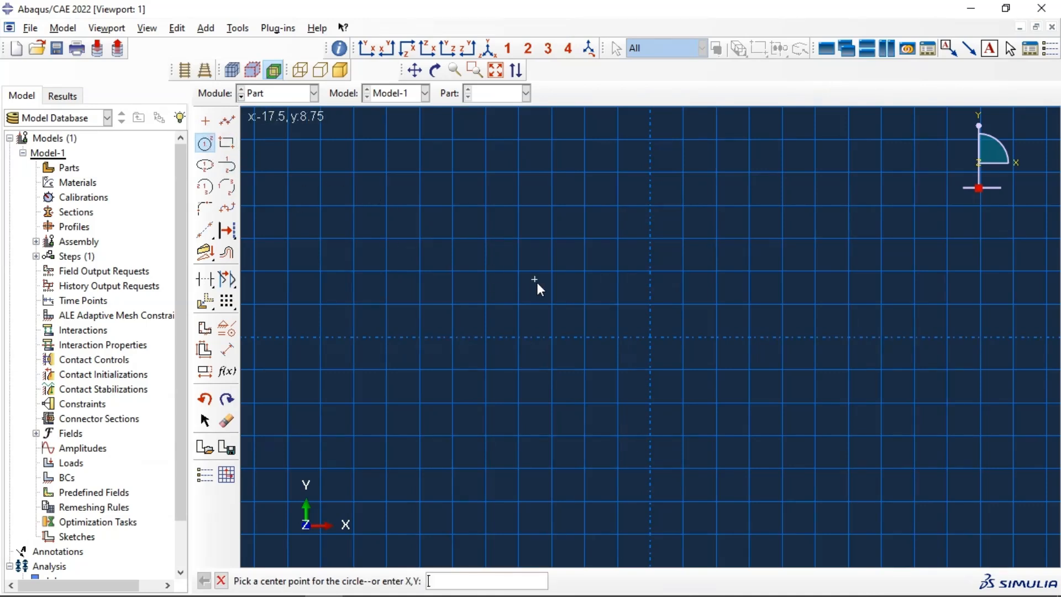
{"action": "left_click", "coordinate": [651, 337]}
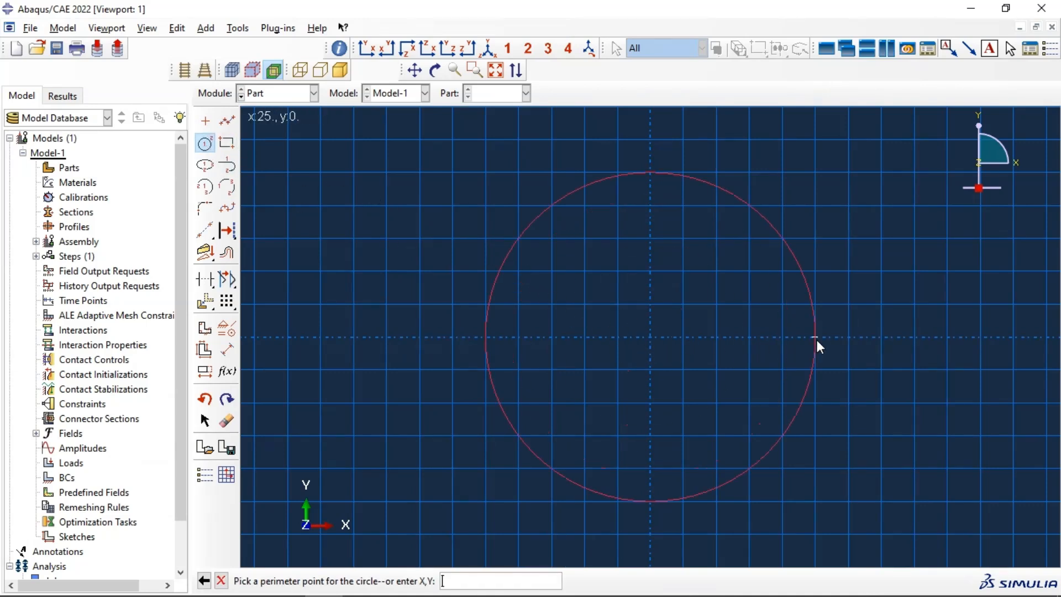
{"action": "left_click", "coordinate": [815, 337]}
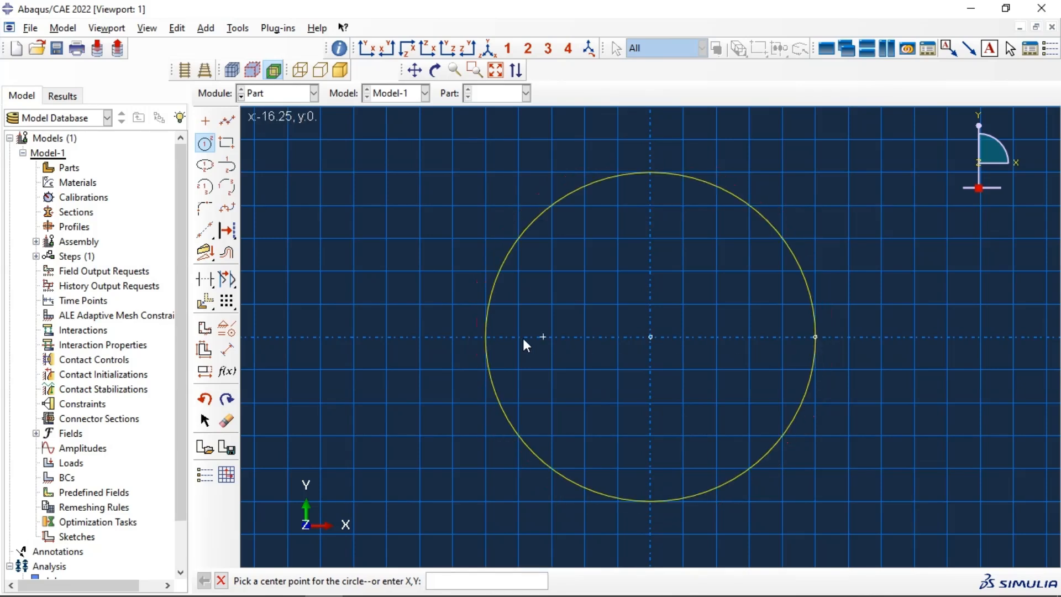
- Dimension the sketched circle with a radius of 75
{"action": "left_click", "coordinate": [227, 349]}
{"action": "left_click", "coordinate": [483, 326]}
{"action": "left_click", "coordinate": [450, 325]}
{"action": "type", "text": "50"}
{"action": "key", "text": "Return"}
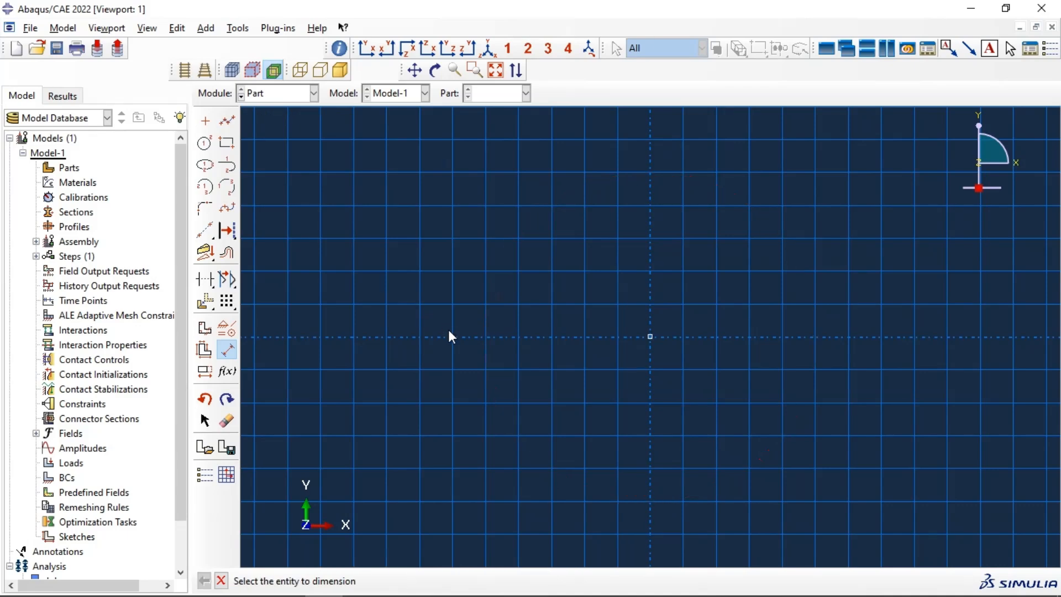
{"action": "left_click", "coordinate": [497, 73]}
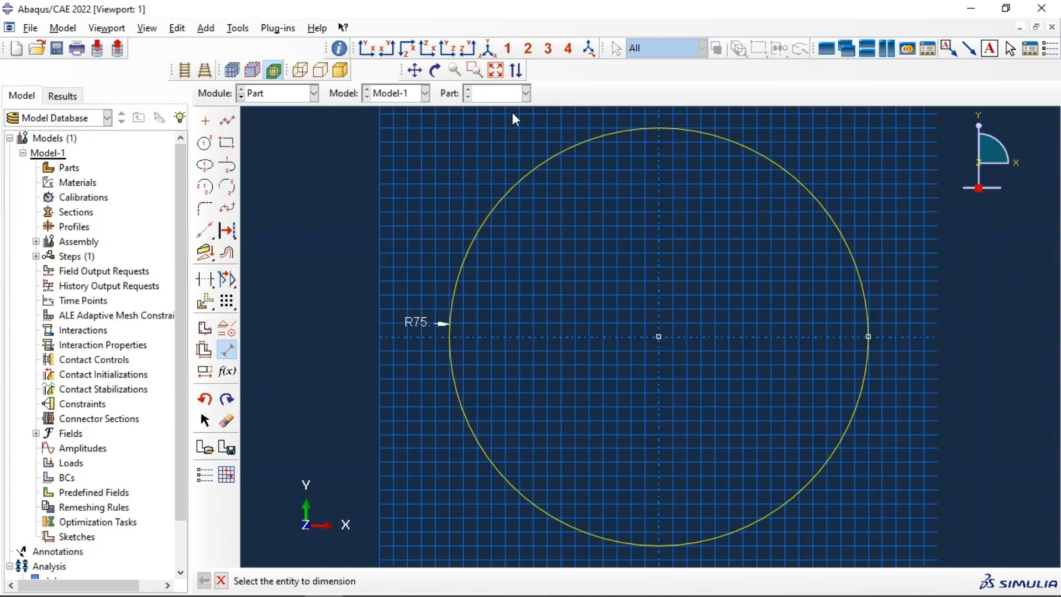
{"action": "left_click", "coordinate": [221, 581]}
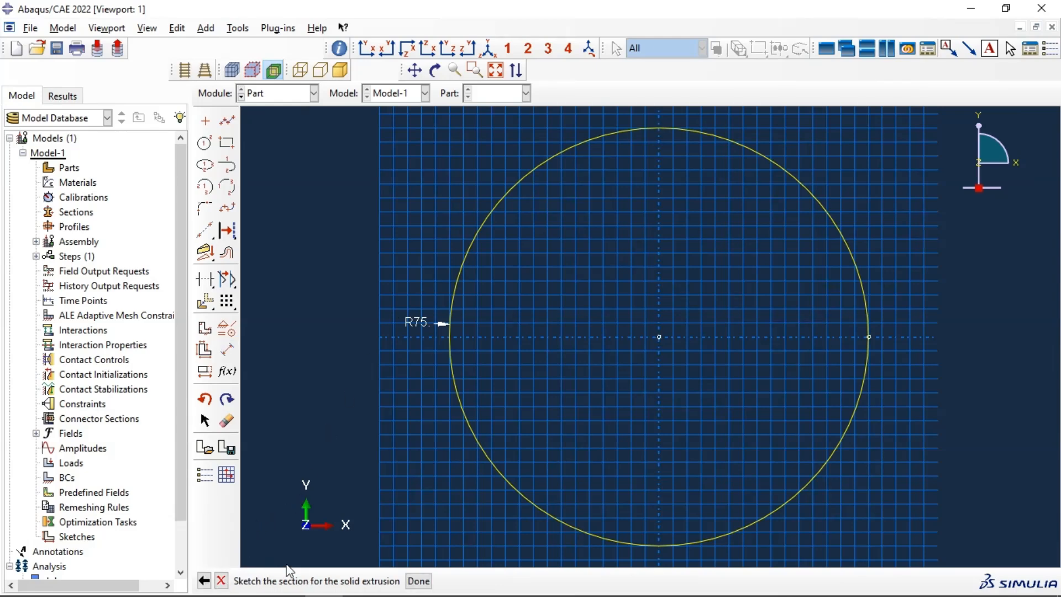
- Finish the section sketch and extrude the circle blind into a solid cylinder without twist or draft
{"action": "left_click", "coordinate": [418, 581]}
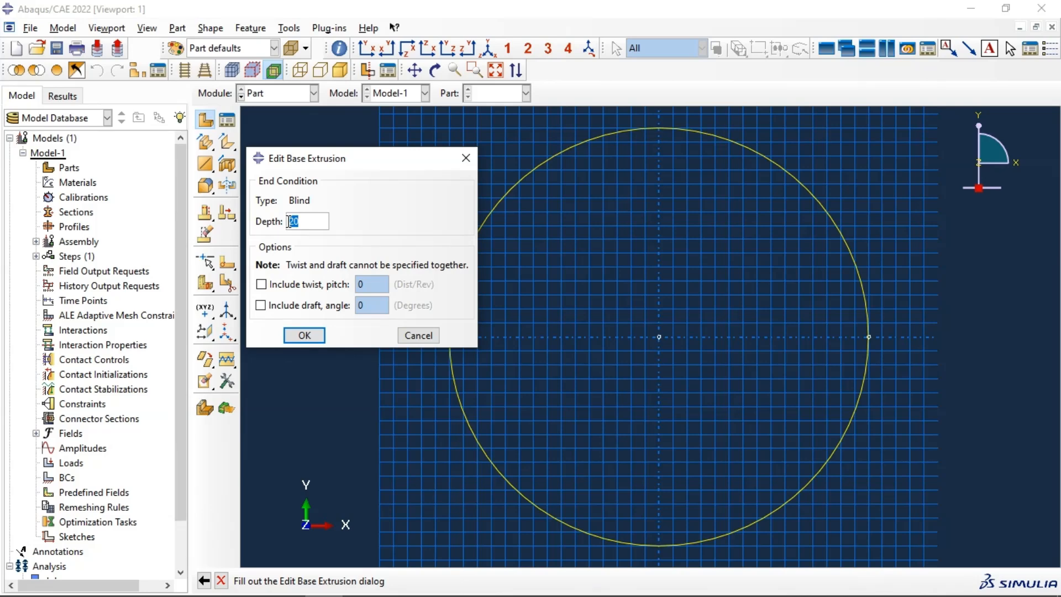
{"action": "type", "text": "3"}
{"action": "left_click", "coordinate": [303, 335]}
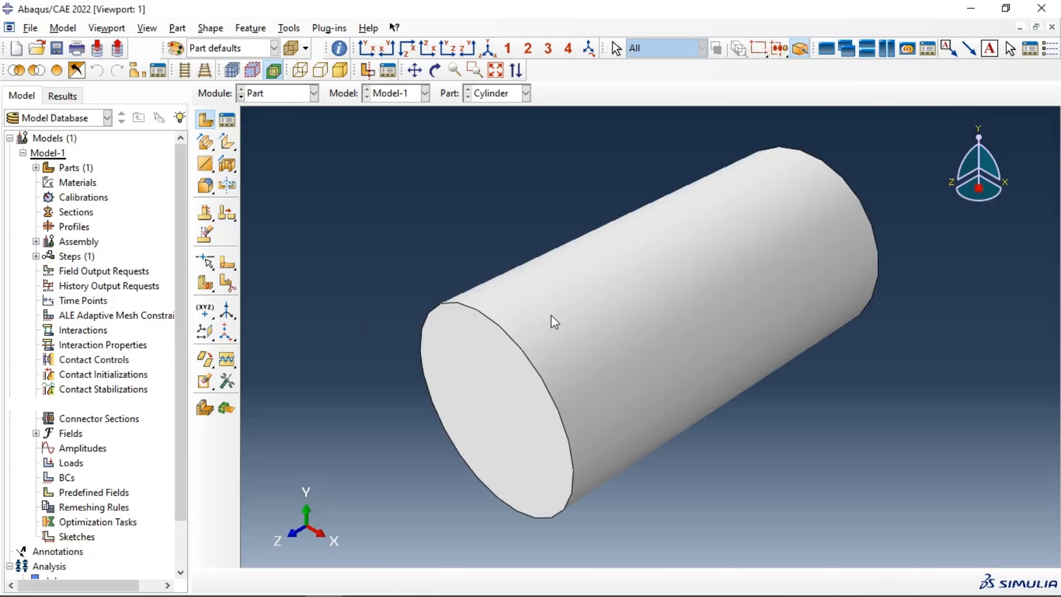
- Create a datum plane on the XY principal plane with an offset of 0.0 at the cylinder's end face
{"action": "left_click", "coordinate": [435, 70]}
{"action": "left_click_drag", "start_coordinate": [523, 211], "coordinate": [597, 330]}
{"action": "left_click_drag", "start_coordinate": [745, 323], "coordinate": [432, 304]}
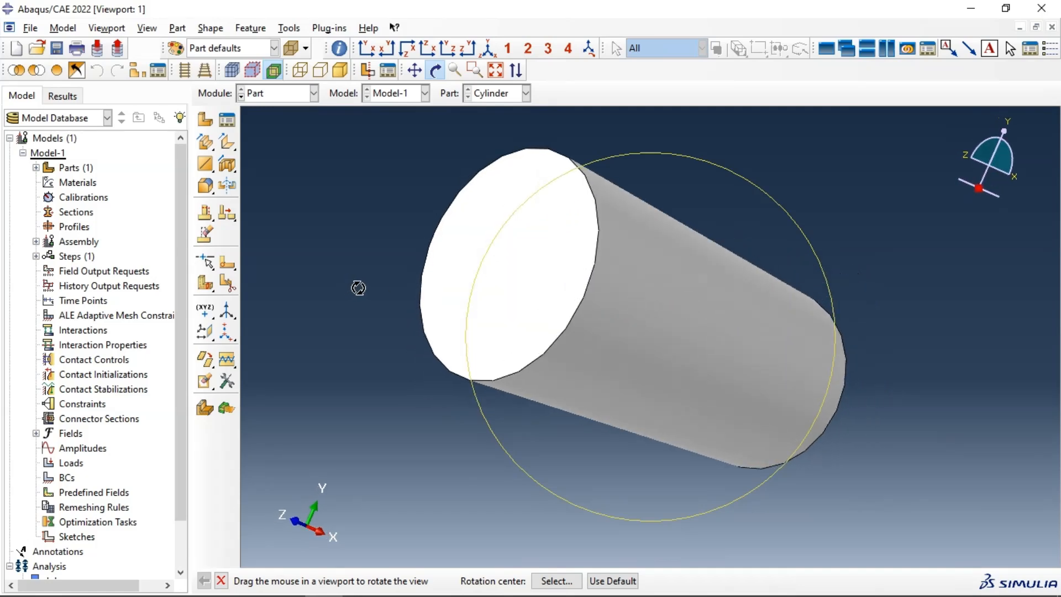
{"action": "left_click", "coordinate": [205, 332]}
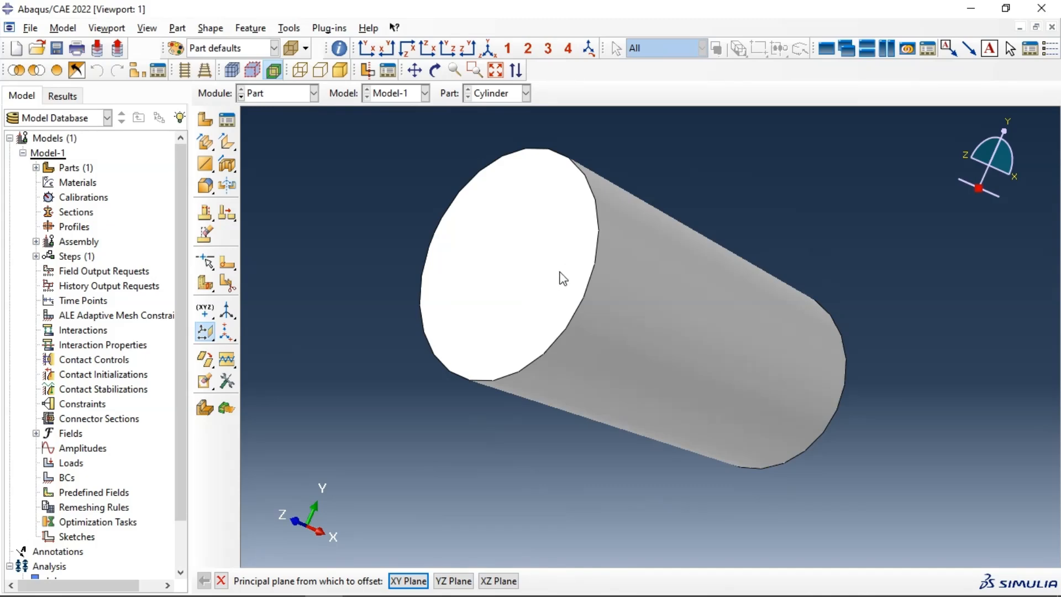
{"action": "left_click", "coordinate": [411, 580]}
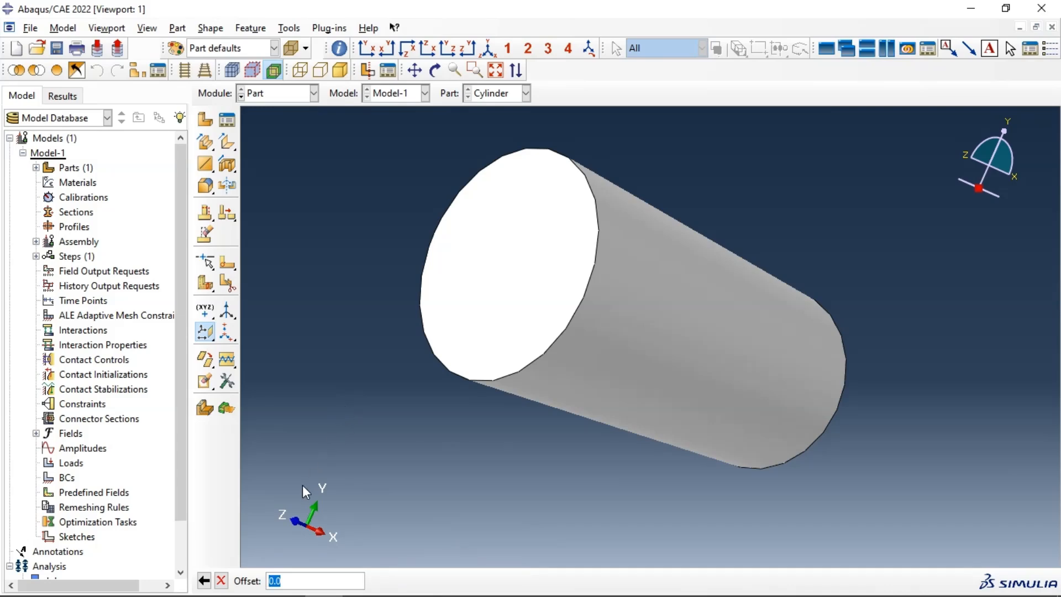
{"action": "key", "text": "Return"}
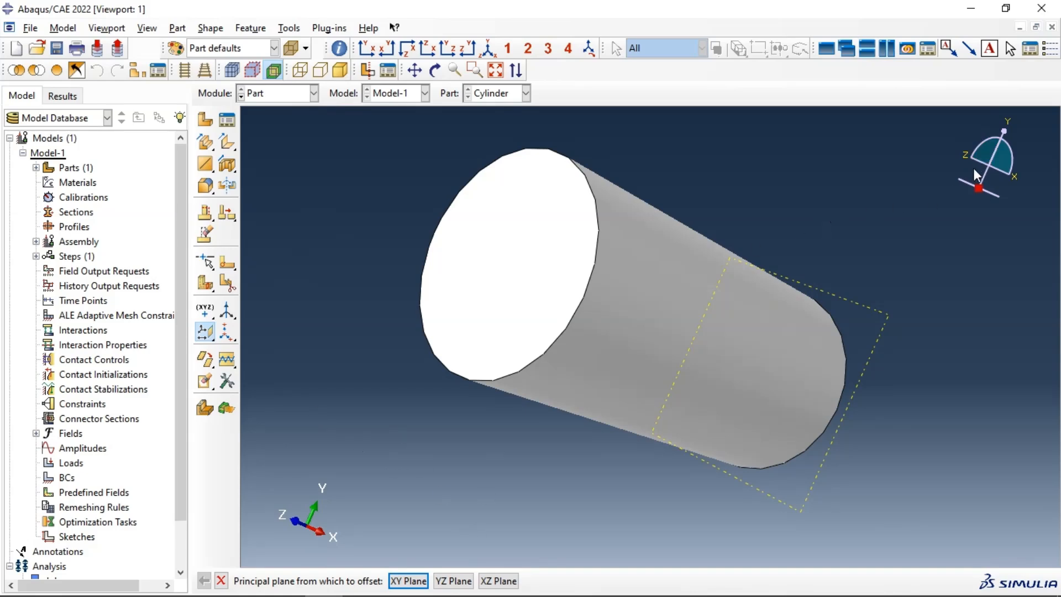
- Create a datum plane on the YZ principal plane with zero offset, lengthwise through the cylinder's axis
{"action": "left_click_drag", "start_coordinate": [978, 151], "coordinate": [1000, 173]}
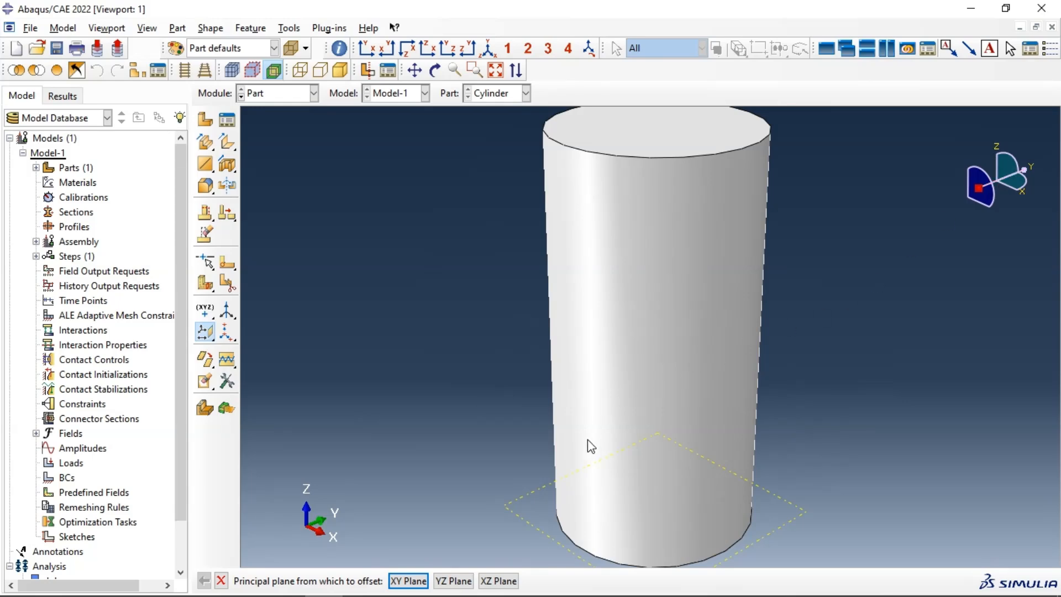
{"action": "left_click", "coordinate": [453, 580]}
{"action": "key", "text": "Return"}
- Create a datum plane offset upward from the XY datum plane to the cylinder's mid-height
{"action": "scroll", "coordinate": [321, 519], "scroll_direction": "down", "scroll_amount": 3}
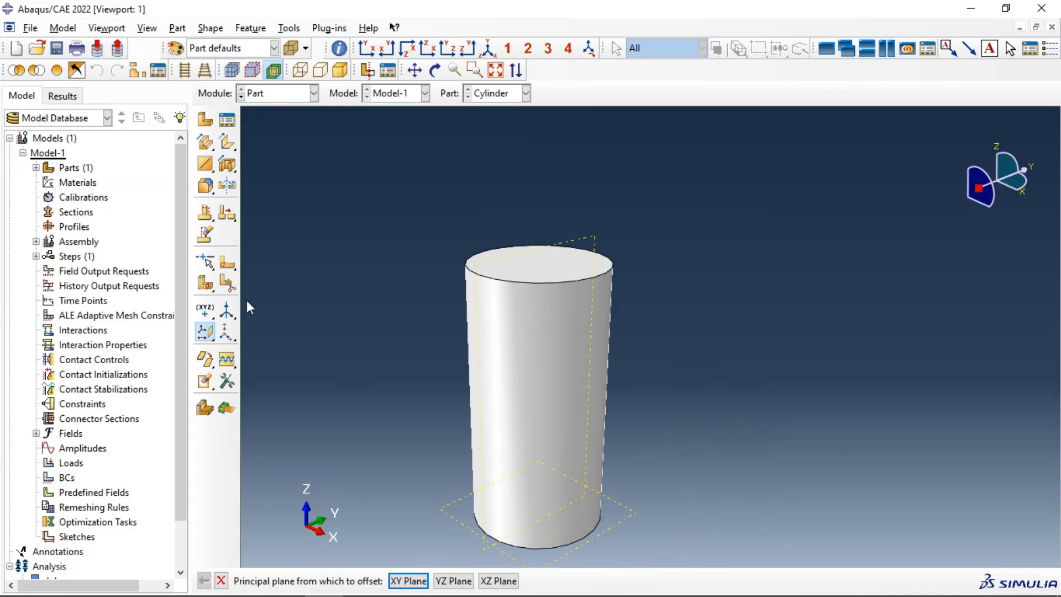
{"action": "left_click_drag", "start_coordinate": [206, 332], "coordinate": [228, 335]}
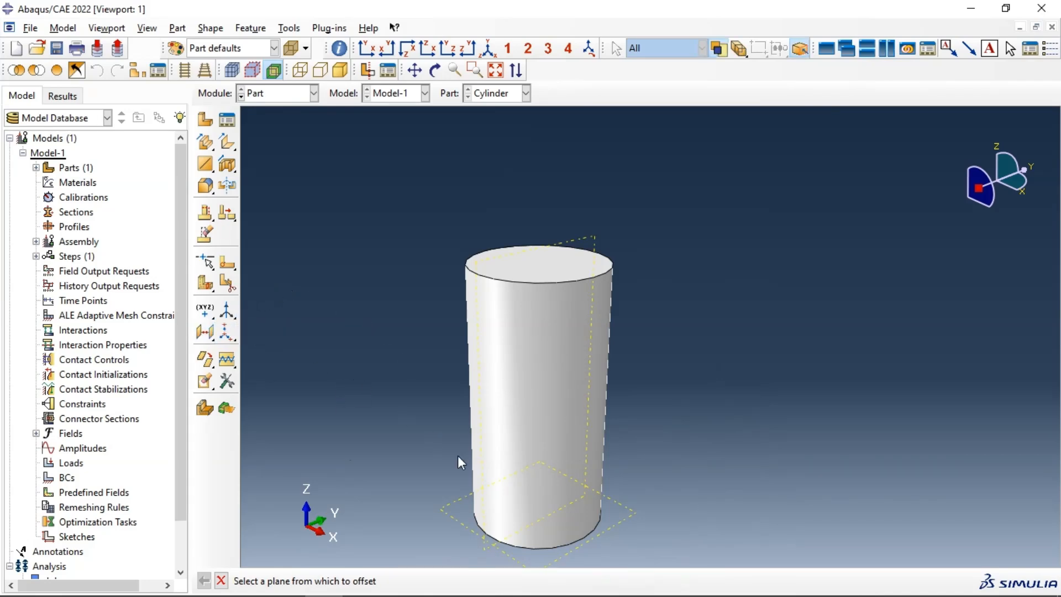
{"action": "left_click", "coordinate": [446, 512]}
{"action": "left_click", "coordinate": [433, 581]}
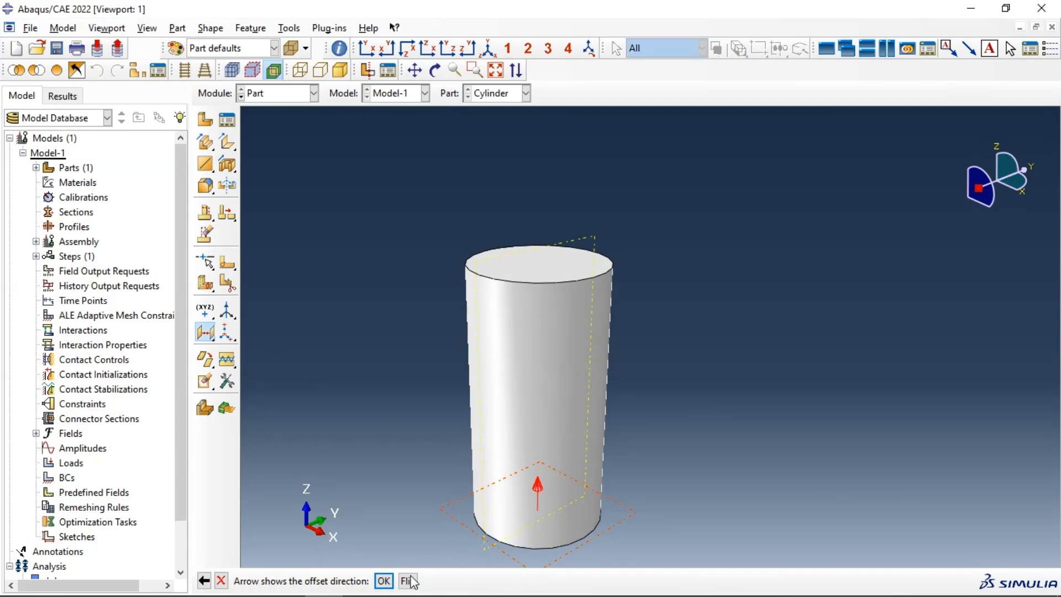
{"action": "left_click", "coordinate": [384, 581]}
{"action": "type", "text": "15"}
{"action": "key", "text": "Return"}
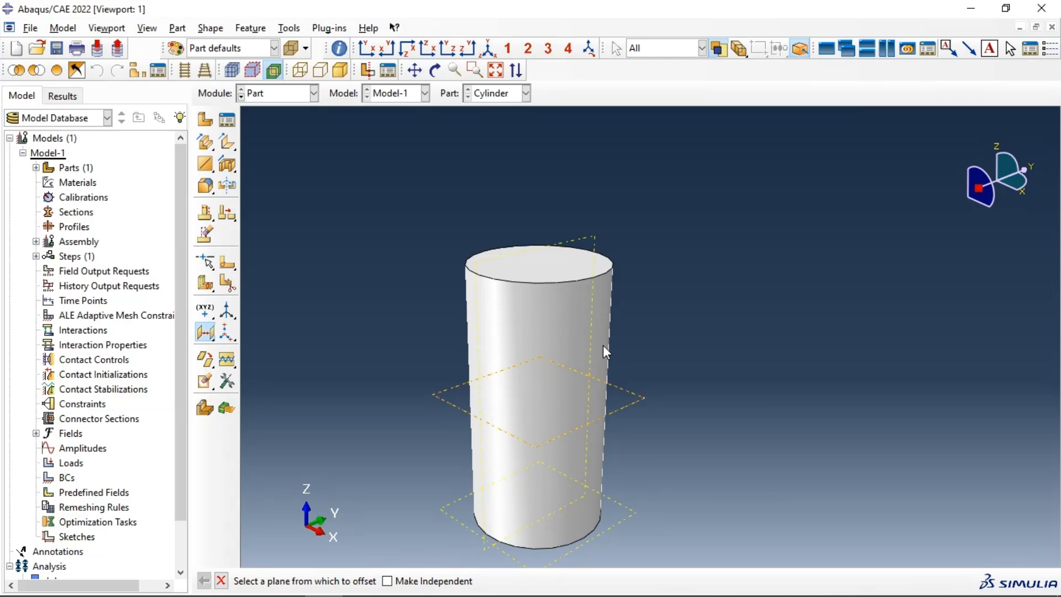
- Partition the cylinder cell into upper and lower halves using the mid-height datum plane
{"action": "scroll", "coordinate": [594, 398], "scroll_direction": "down", "scroll_amount": 2}
{"action": "scroll", "coordinate": [574, 514], "scroll_direction": "up", "scroll_amount": 4}
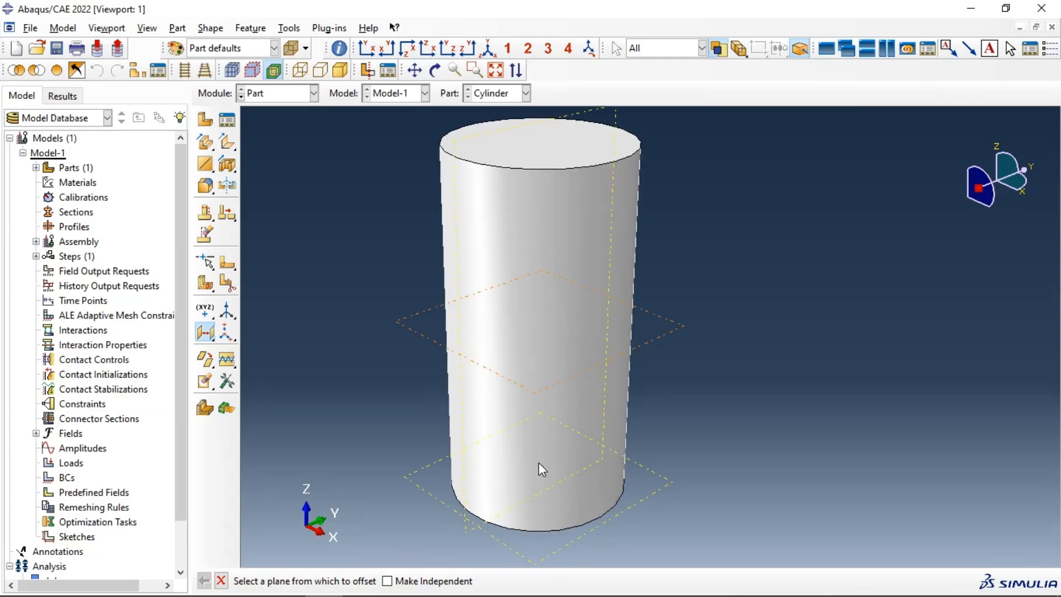
{"action": "left_click", "coordinate": [227, 283]}
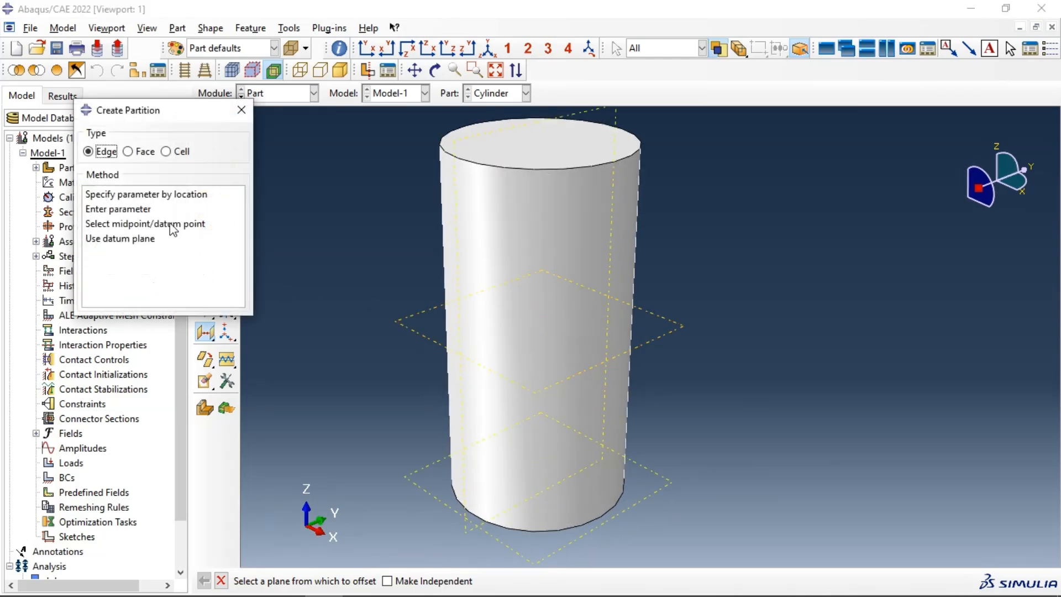
{"action": "left_click", "coordinate": [166, 152]}
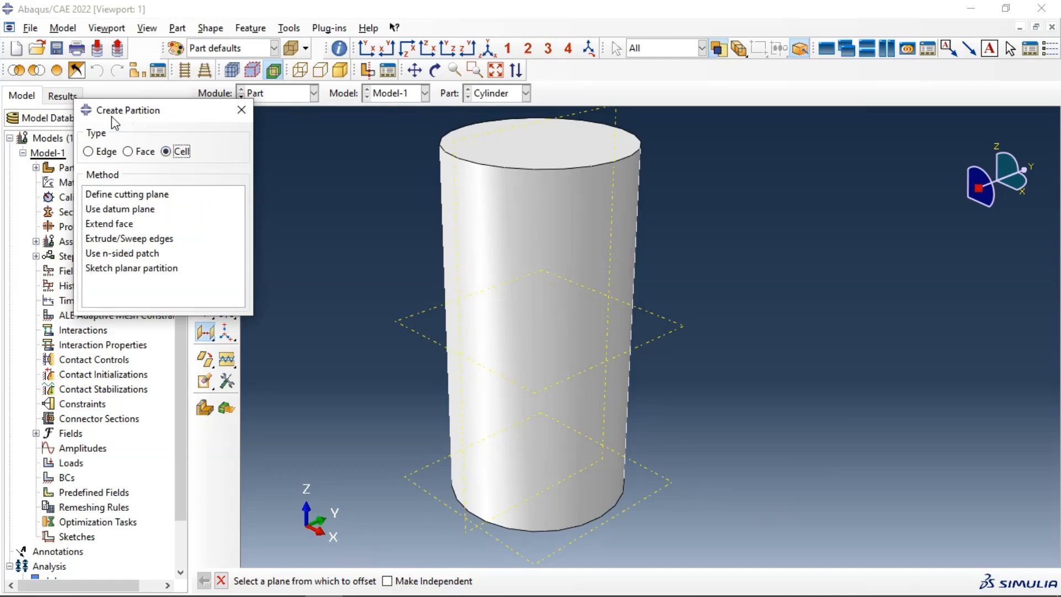
{"action": "left_click", "coordinate": [131, 210]}
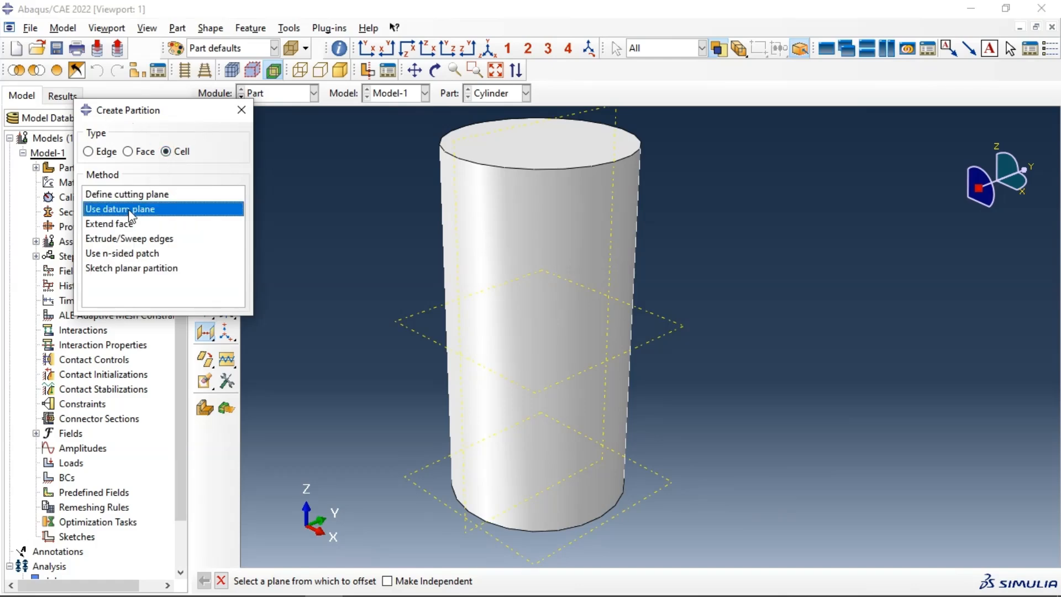
{"action": "left_click", "coordinate": [399, 324]}
{"action": "left_click", "coordinate": [403, 581]}
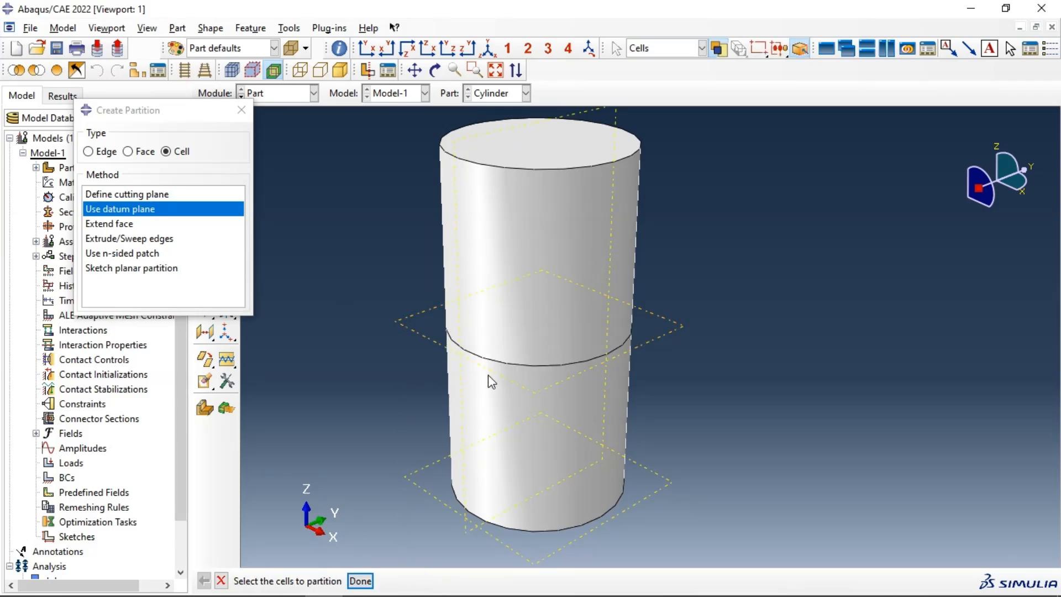
- Partition both cylinder cells lengthwise using the YZ datum plane and close the partition dialog
{"action": "scroll", "coordinate": [399, 268], "scroll_direction": "down", "scroll_amount": 1}
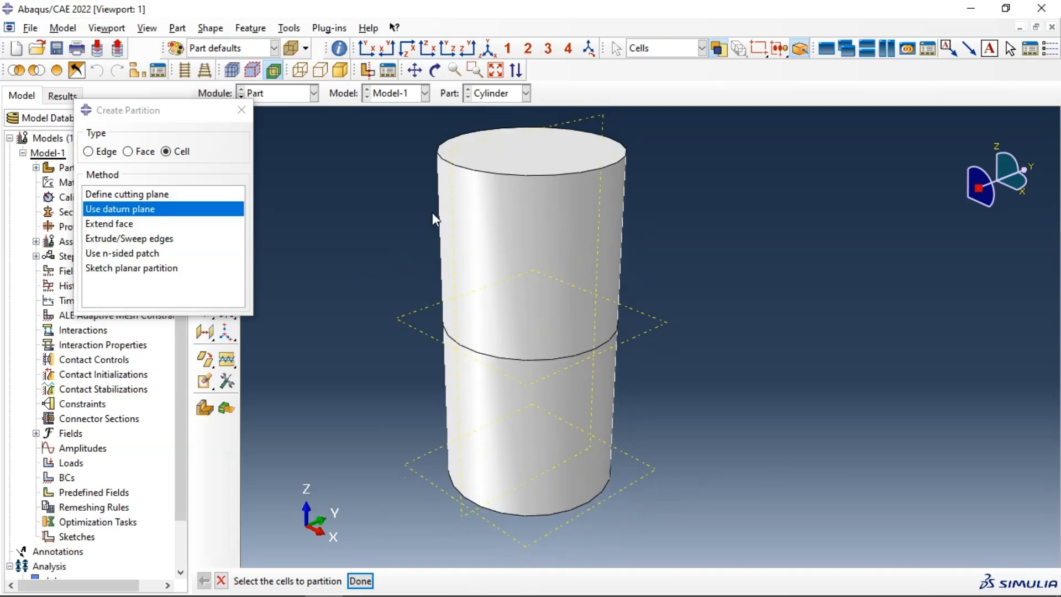
{"action": "left_click_drag", "start_coordinate": [383, 156], "coordinate": [708, 478]}
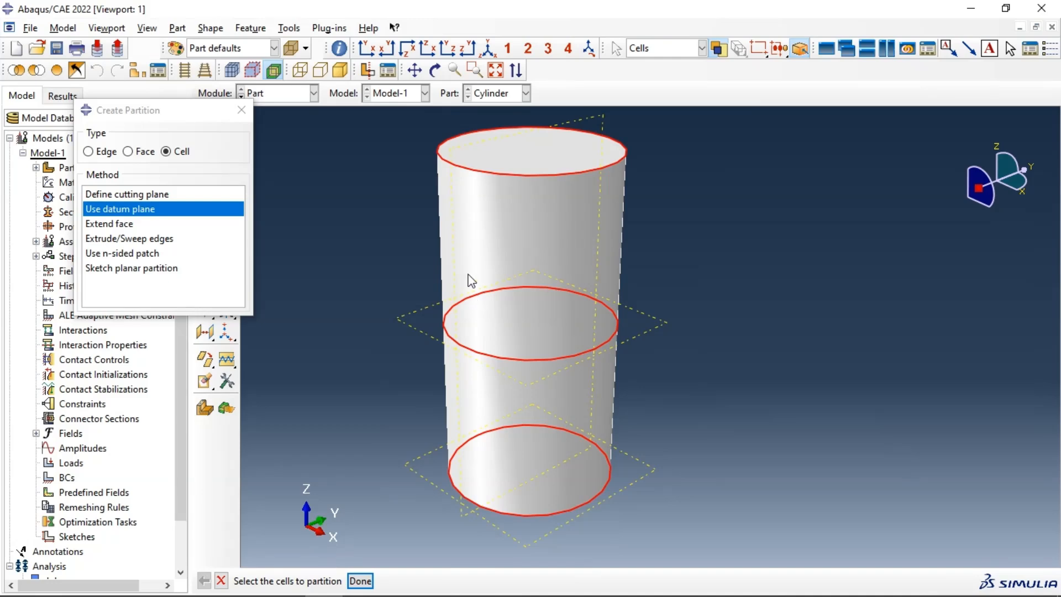
{"action": "left_click", "coordinate": [360, 581]}
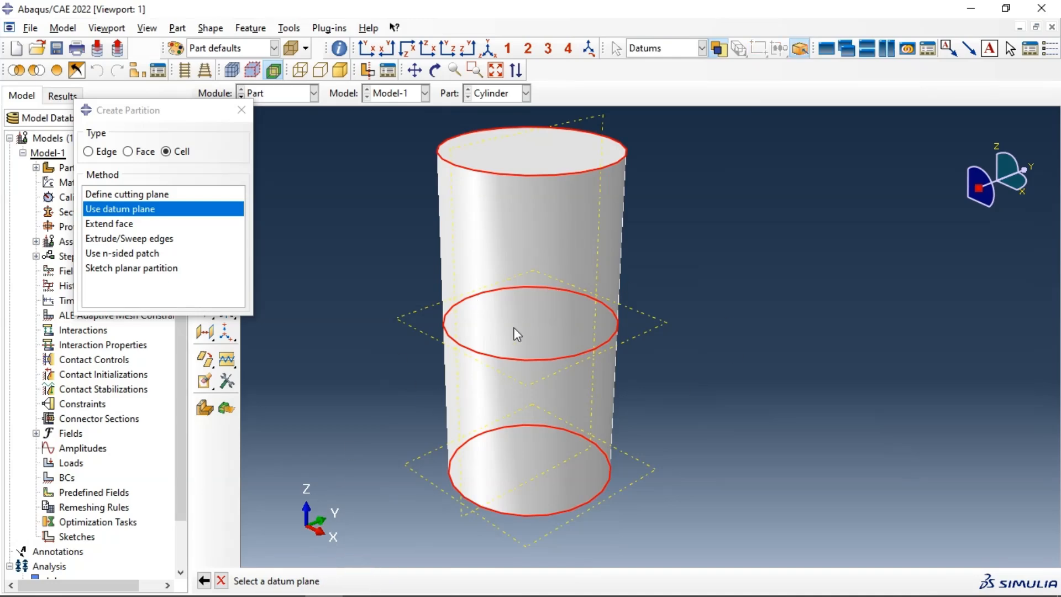
{"action": "left_click", "coordinate": [495, 148]}
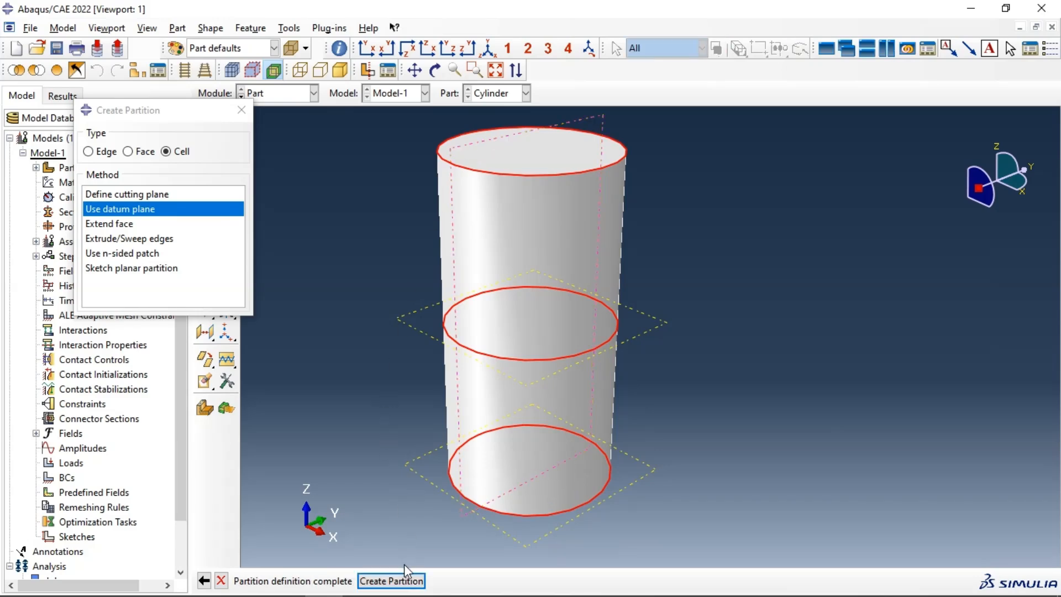
{"action": "left_click", "coordinate": [407, 581]}
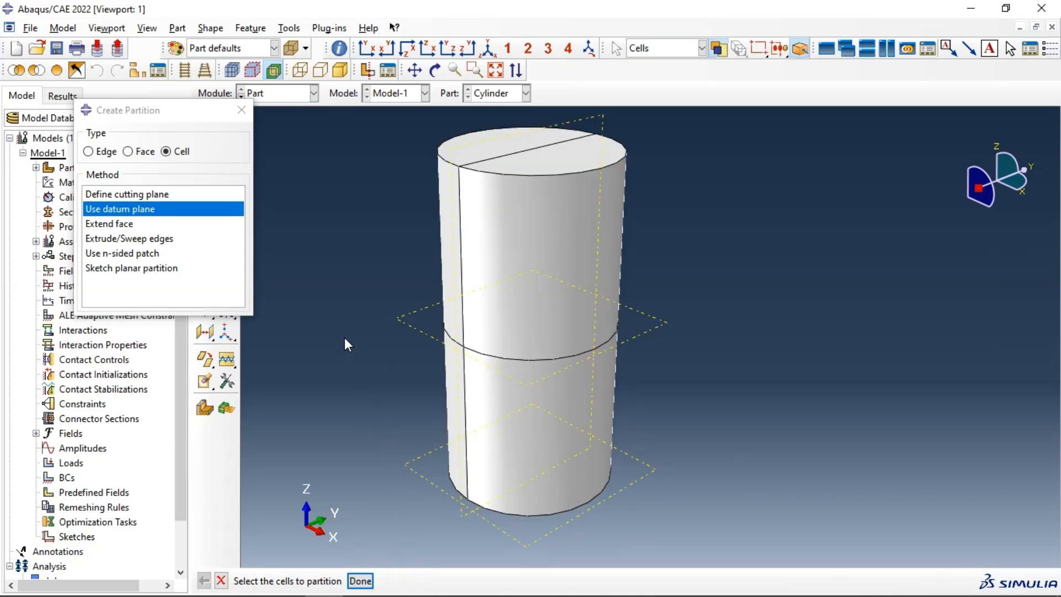
{"action": "scroll", "coordinate": [522, 348], "scroll_direction": "up", "scroll_amount": 3}
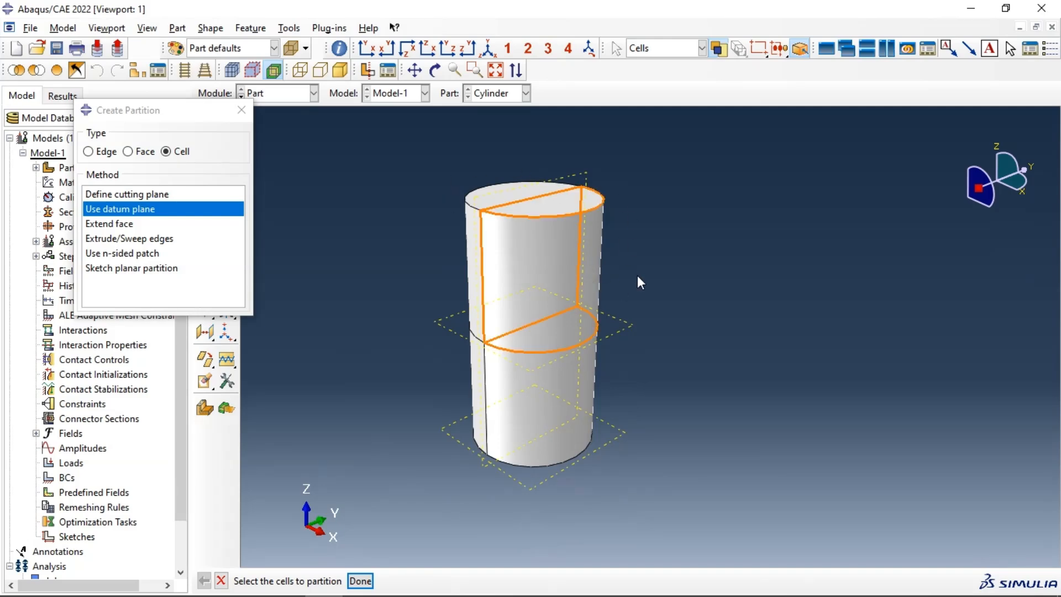
{"action": "left_click", "coordinate": [242, 110]}
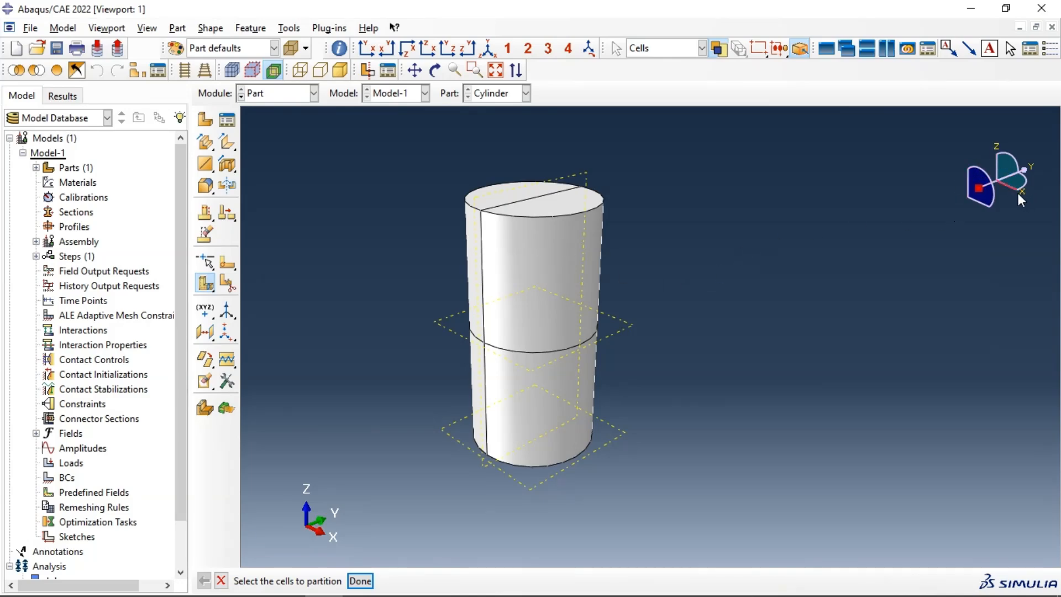
- Create a datum plane on the XZ principal plane with an offset of 0.0 through the cylinder's axis
{"action": "left_click_drag", "start_coordinate": [205, 332], "coordinate": [234, 337]}
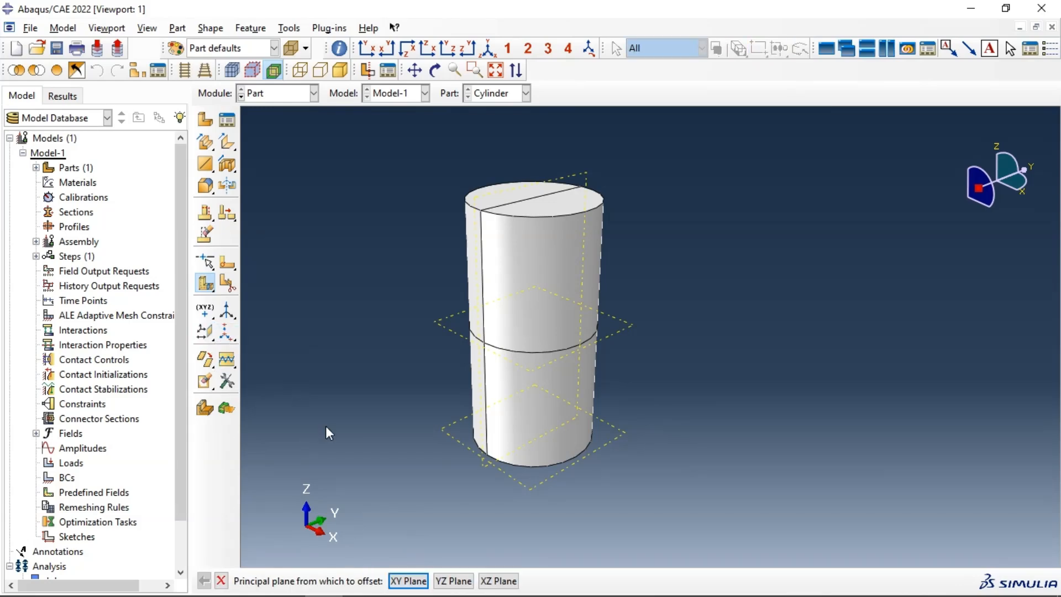
{"action": "left_click", "coordinate": [500, 580]}
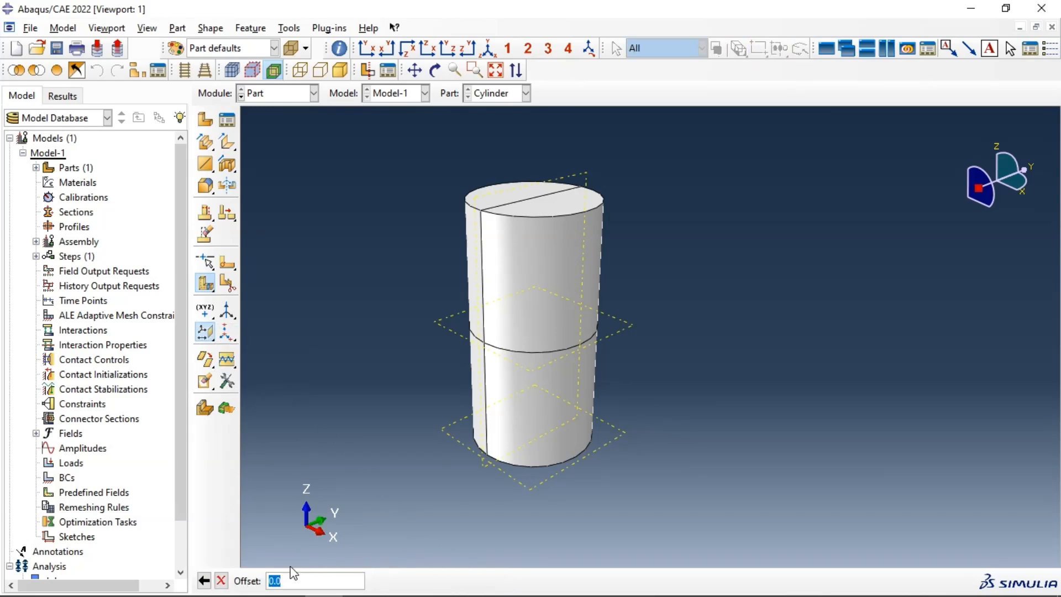
{"action": "key", "text": "Return"}
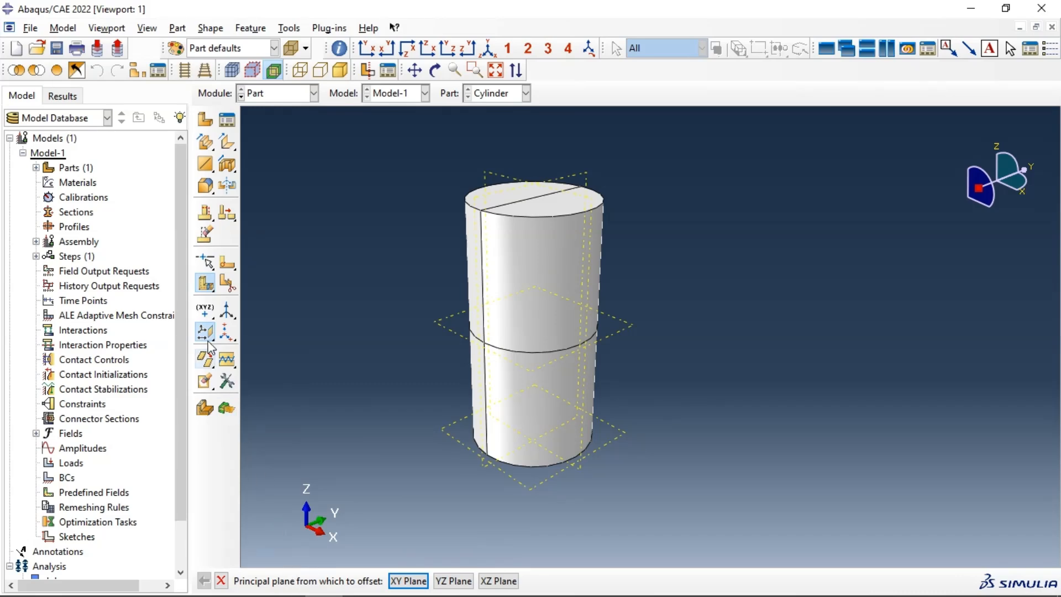
- Partition all cylinder cells lengthwise using the XZ datum plane and close the partition dialog
{"action": "left_click", "coordinate": [235, 261]}
{"action": "left_click_drag", "start_coordinate": [353, 164], "coordinate": [703, 466]}
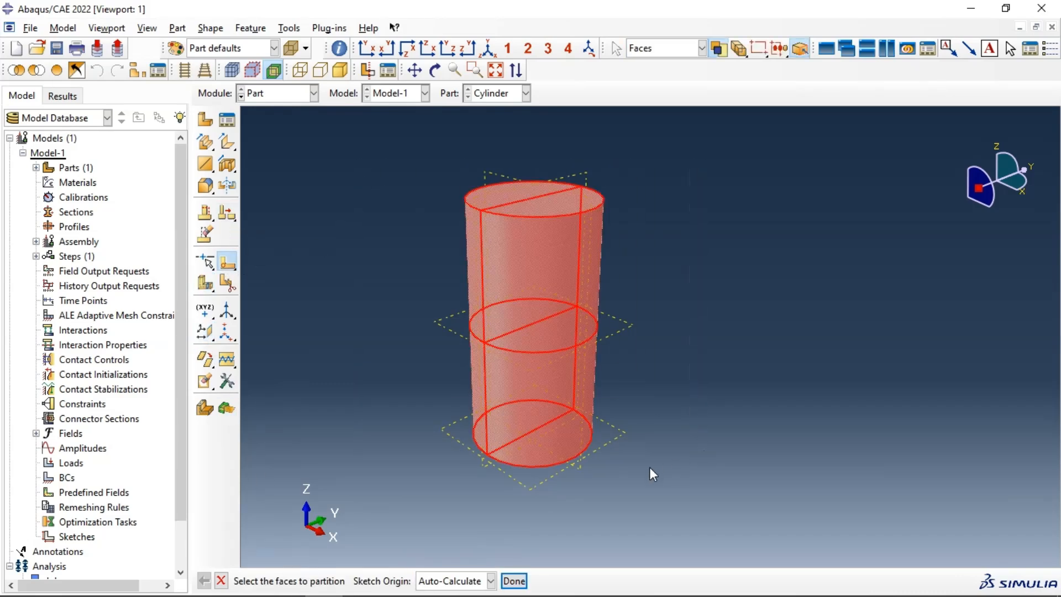
{"action": "left_click", "coordinate": [232, 281]}
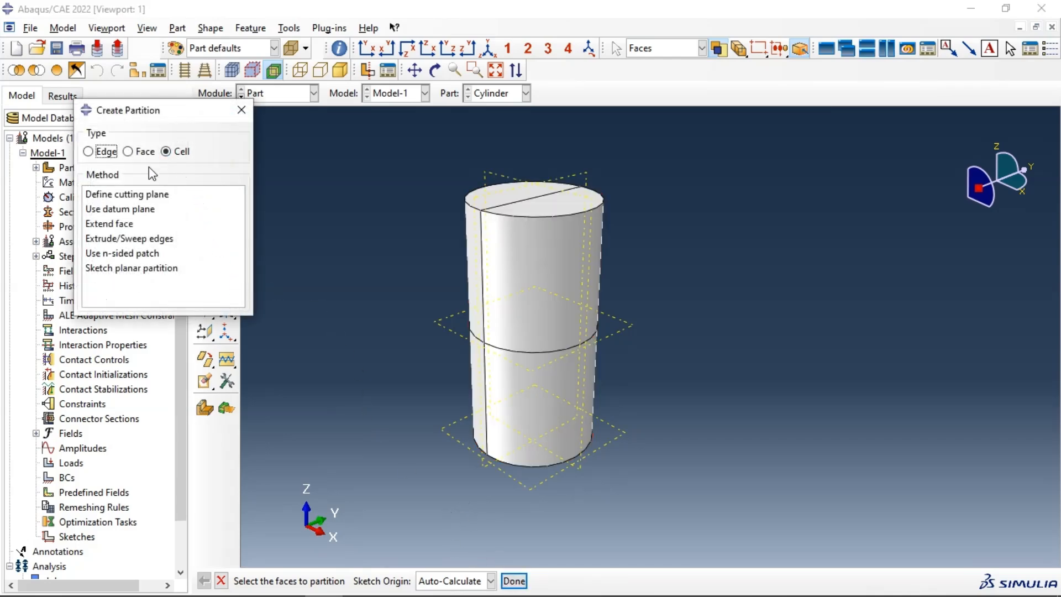
{"action": "left_click", "coordinate": [137, 210]}
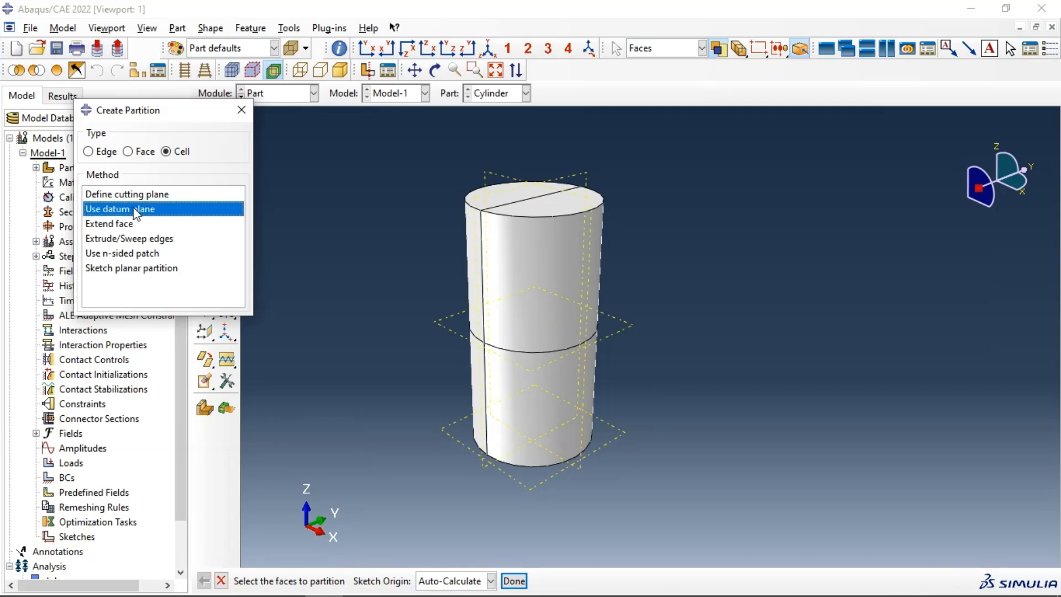
{"action": "left_click_drag", "start_coordinate": [382, 155], "coordinate": [728, 507]}
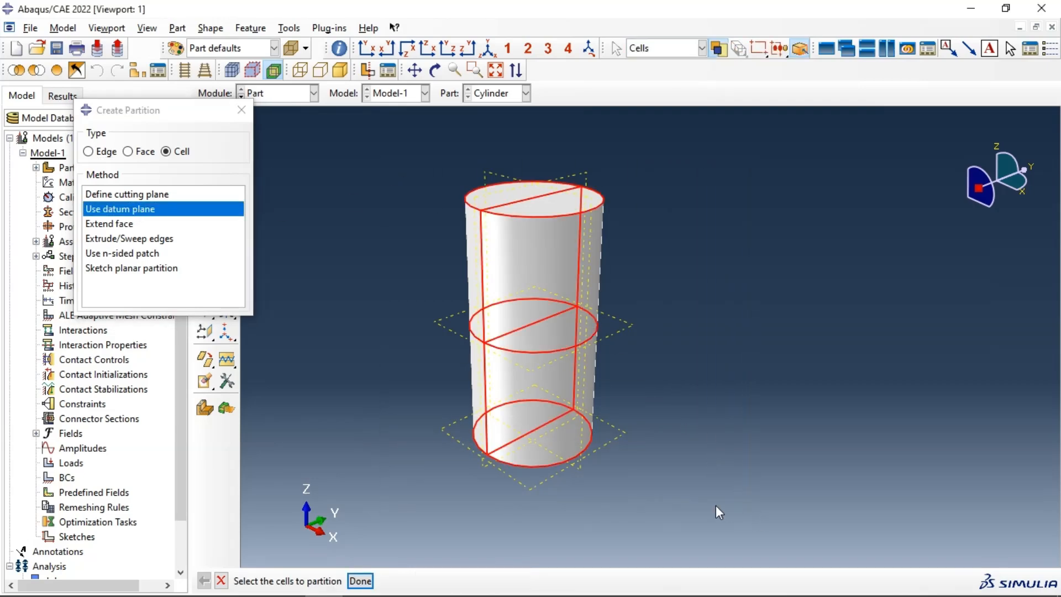
{"action": "left_click", "coordinate": [360, 581]}
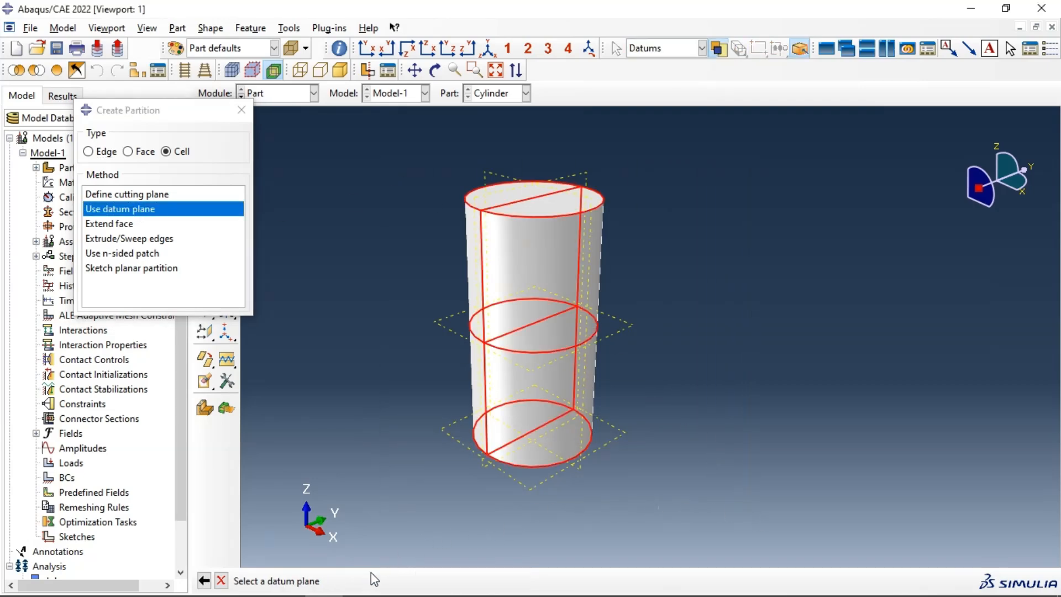
{"action": "left_click", "coordinate": [493, 175]}
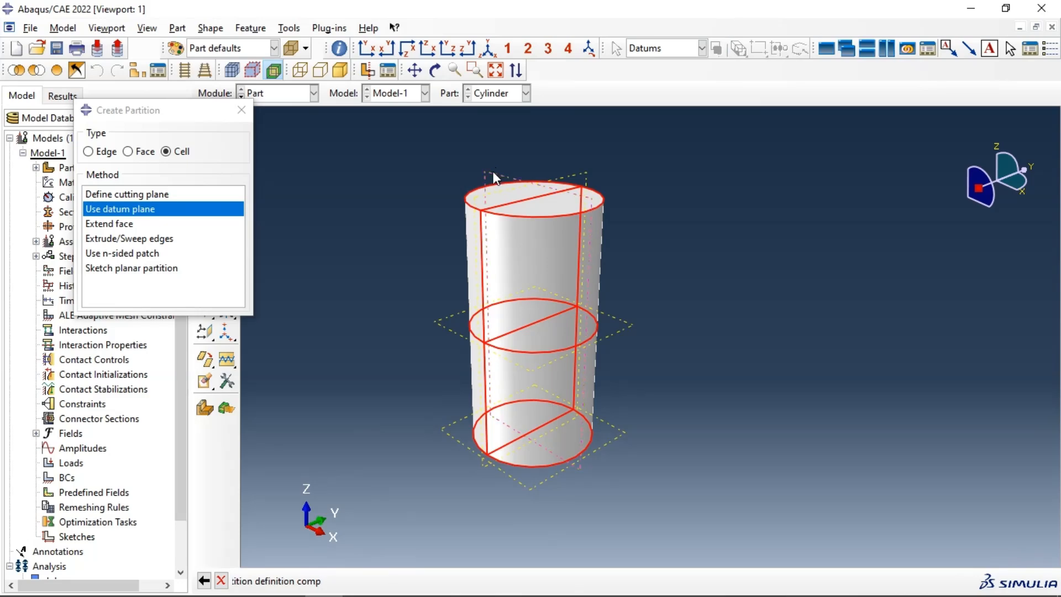
{"action": "left_click", "coordinate": [405, 581]}
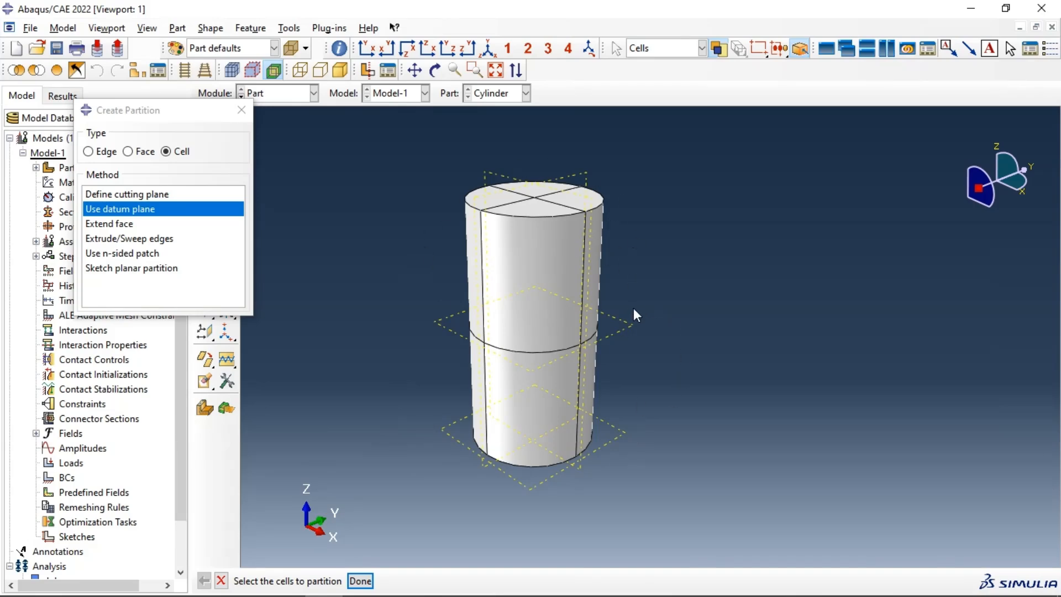
{"action": "scroll", "coordinate": [634, 308], "scroll_direction": "down", "scroll_amount": 3}
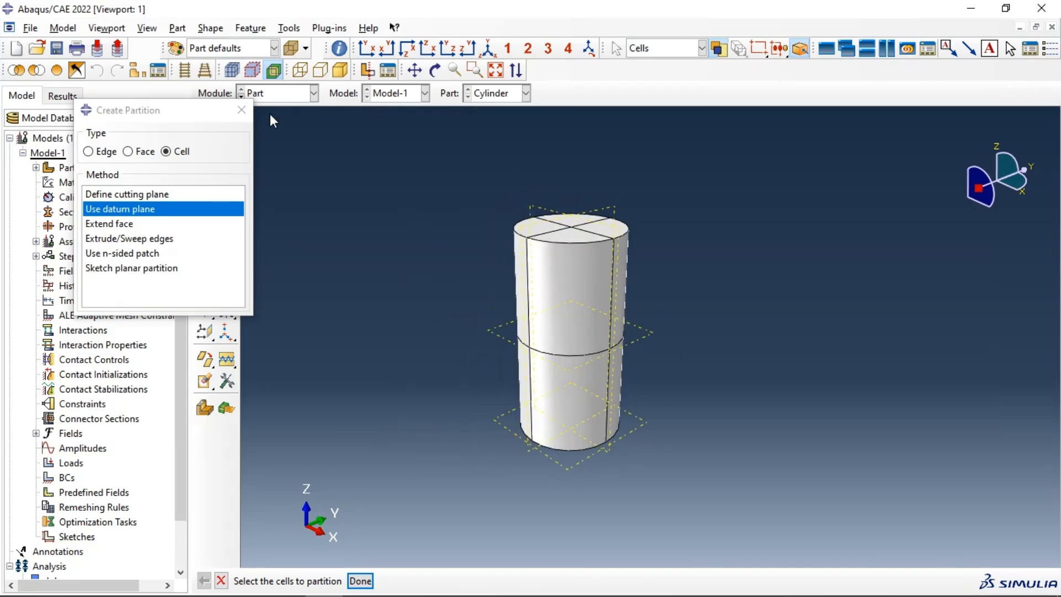
{"action": "left_click", "coordinate": [241, 110]}
- Switch to the Property module and add the Concrete material from the Concret2.lib material library to the model
{"action": "left_click", "coordinate": [265, 95]}
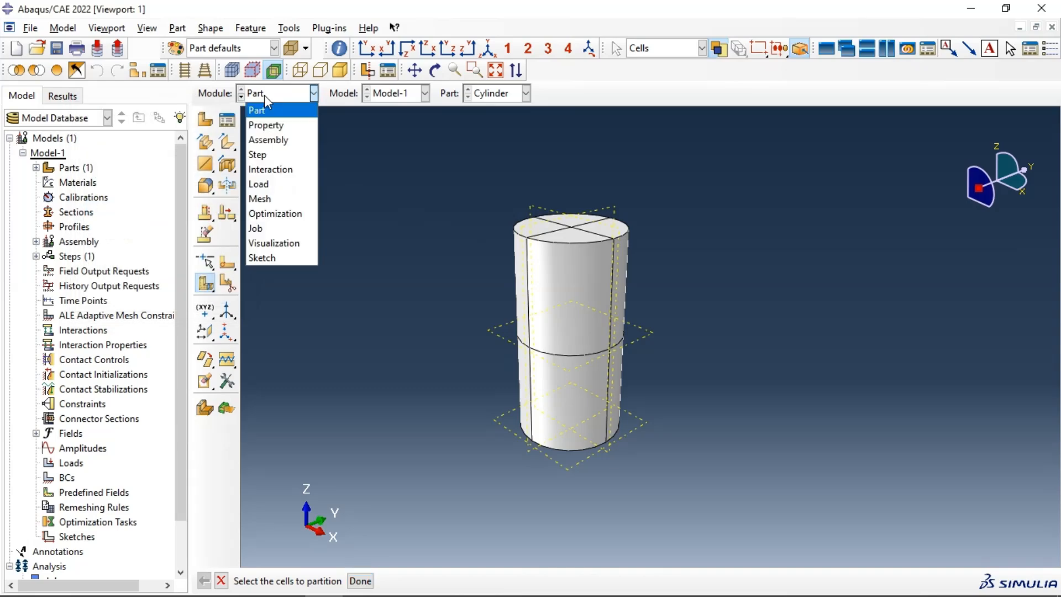
{"action": "left_click", "coordinate": [276, 124]}
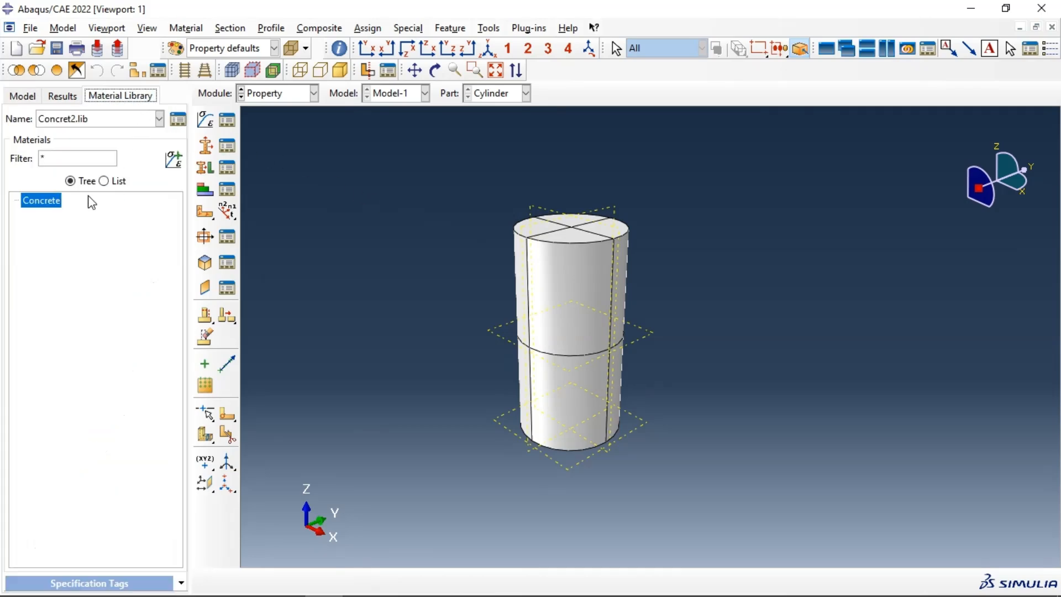
{"action": "left_click", "coordinate": [49, 203]}
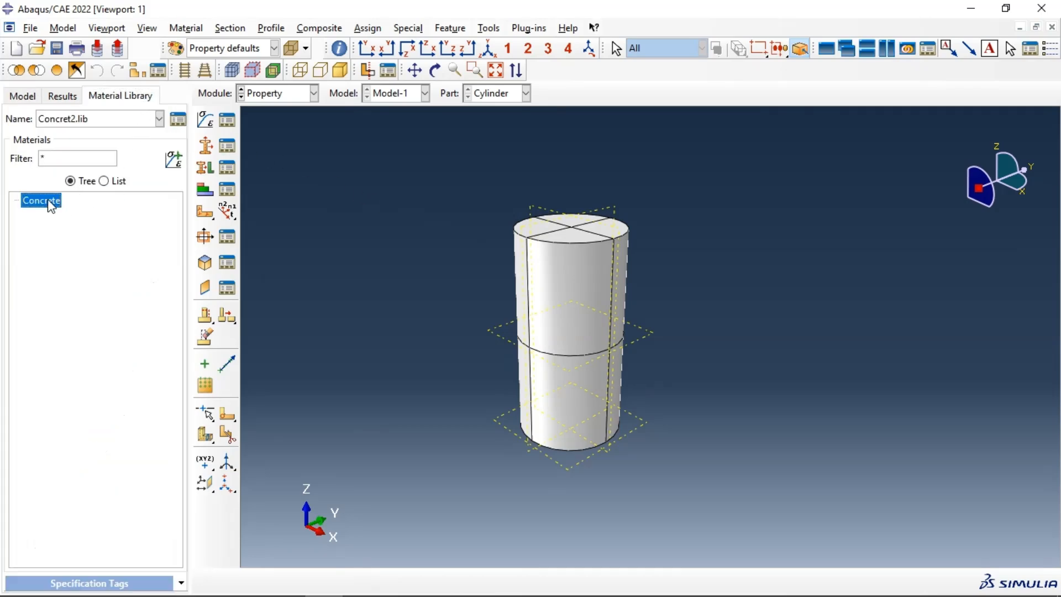
{"action": "left_click", "coordinate": [227, 123]}
{"action": "left_click_drag", "start_coordinate": [197, 107], "coordinate": [316, 128]}
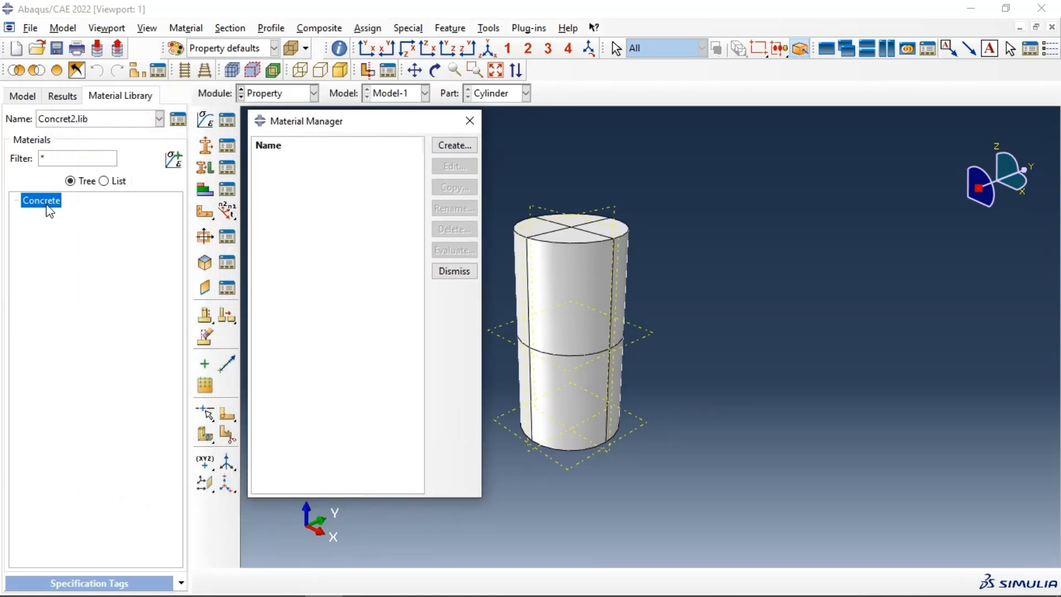
{"action": "left_click_drag", "start_coordinate": [49, 209], "coordinate": [327, 172]}
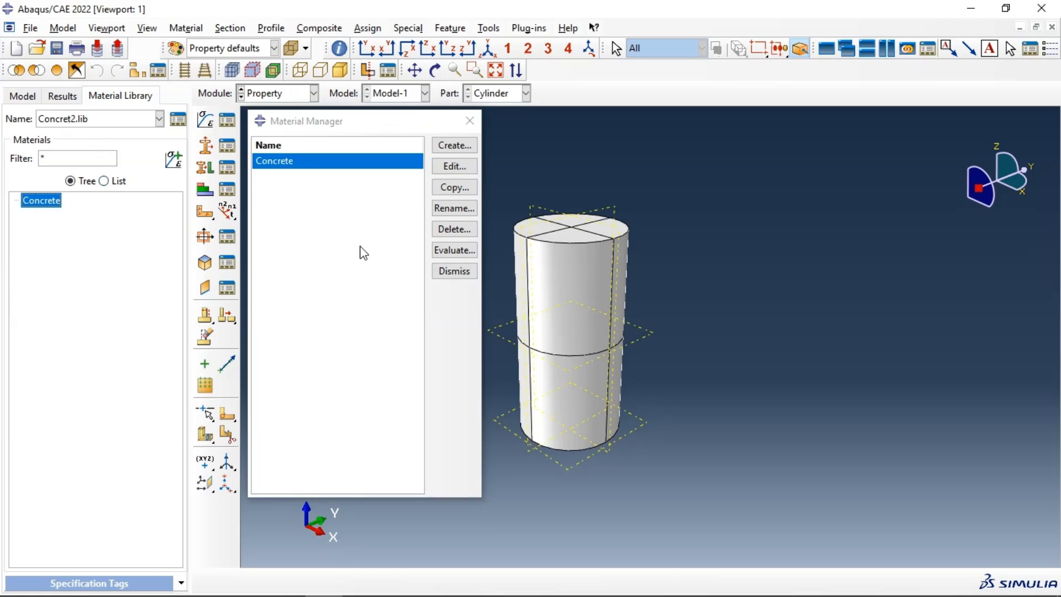
{"action": "left_click_drag", "start_coordinate": [356, 127], "coordinate": [212, 143]}
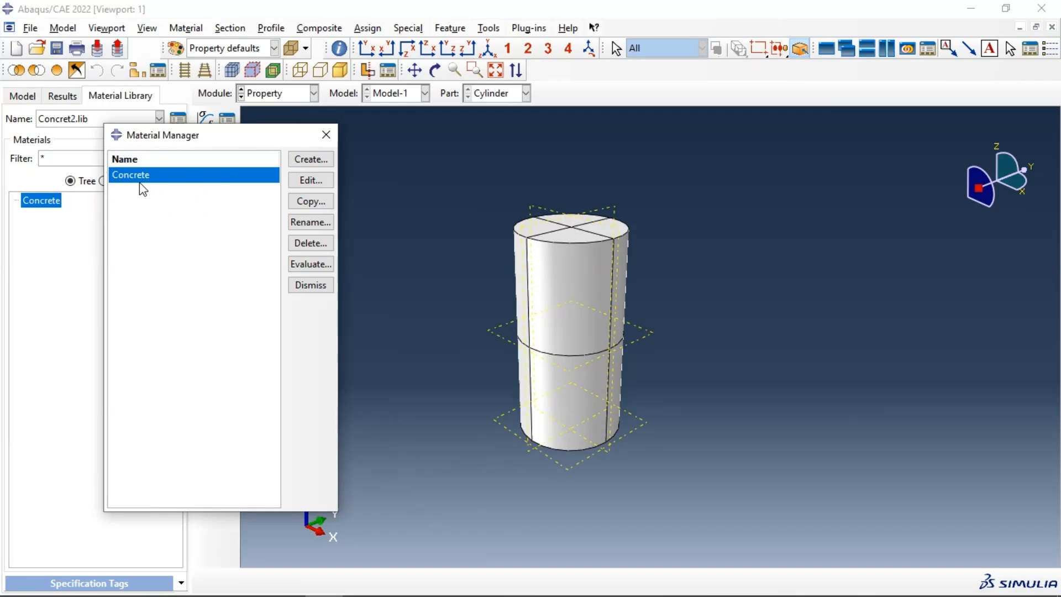
- Open the Concrete material's definition and examine its density, elastic and concrete damaged plasticity parameters
{"action": "left_click", "coordinate": [15, 97]}
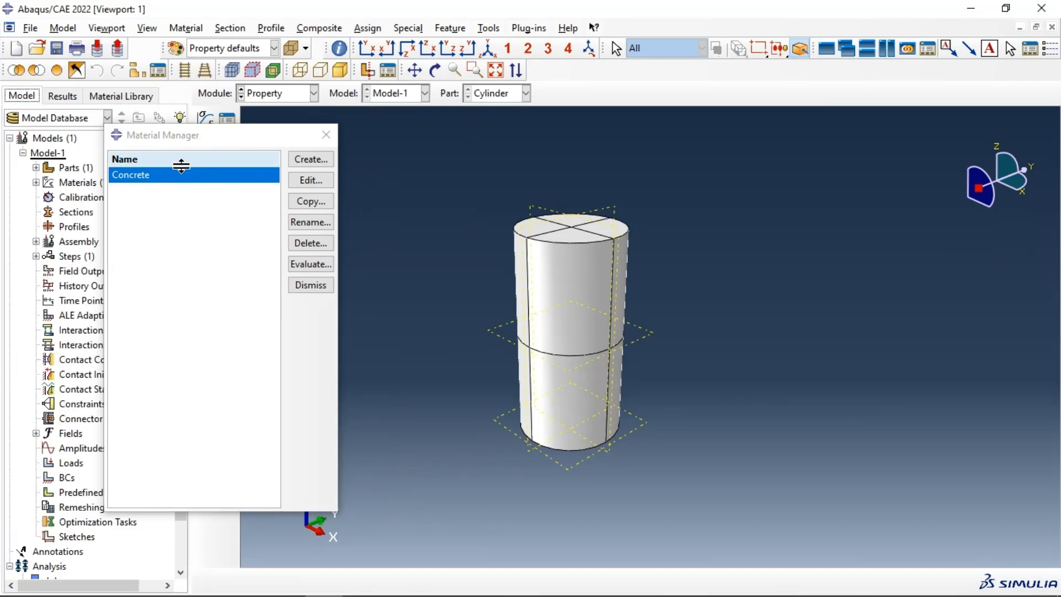
{"action": "left_click", "coordinate": [312, 181]}
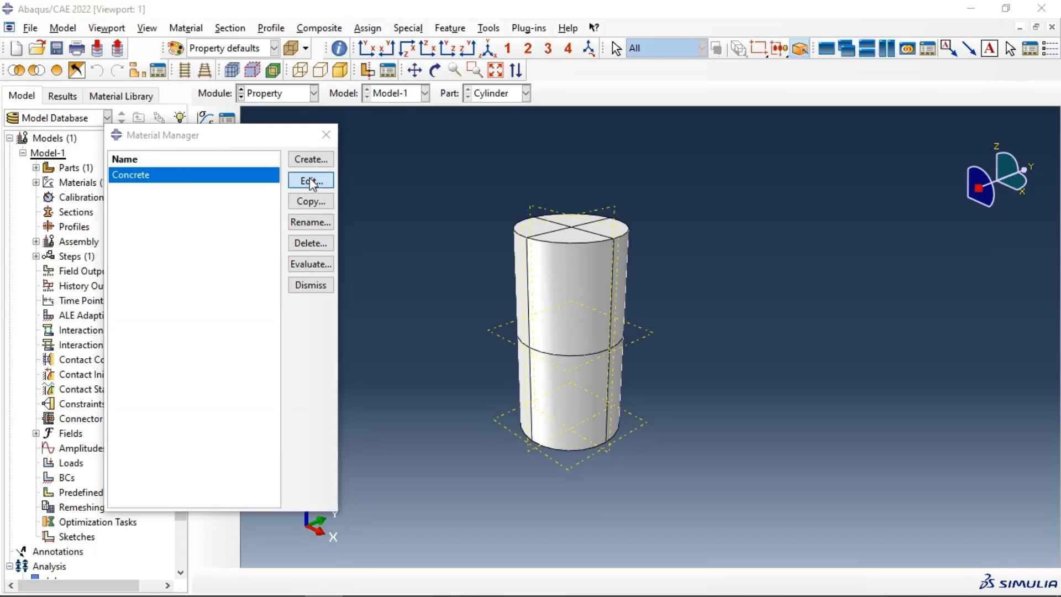
{"action": "left_click_drag", "start_coordinate": [359, 49], "coordinate": [356, 26]}
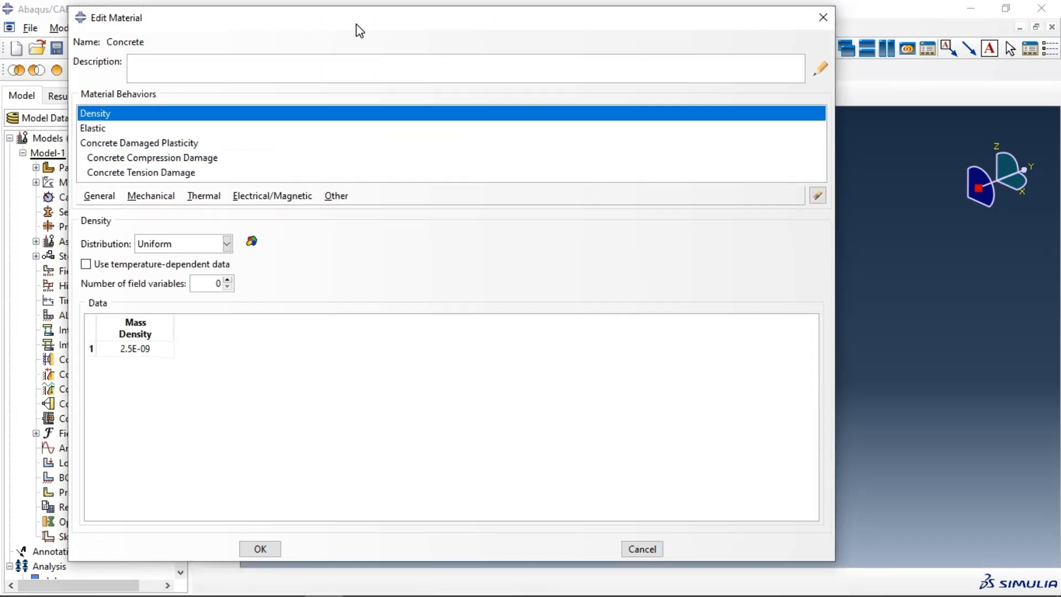
{"action": "double_click", "coordinate": [157, 349]}
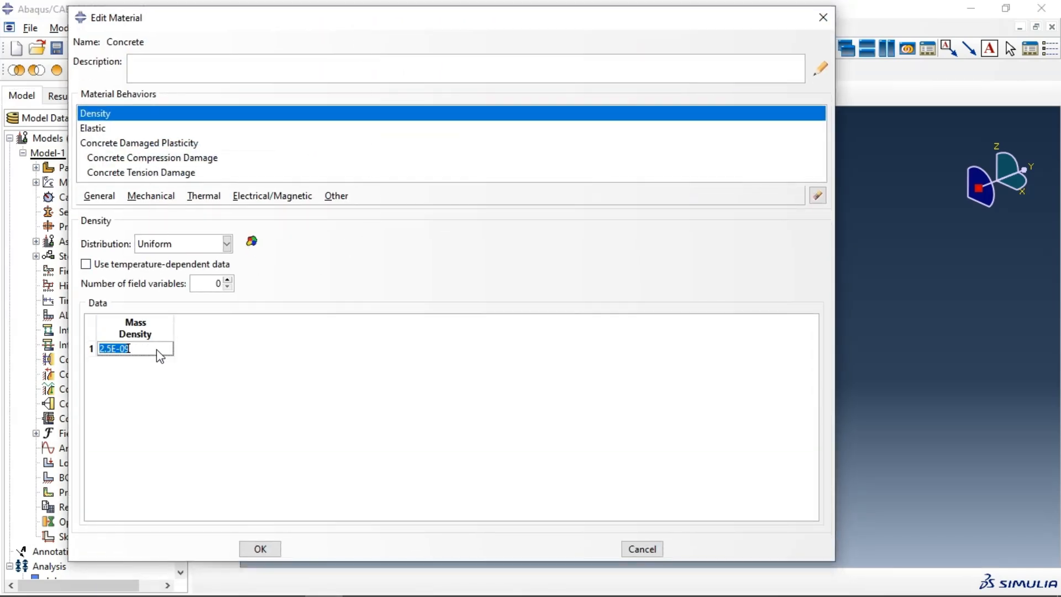
{"action": "left_click", "coordinate": [104, 131]}
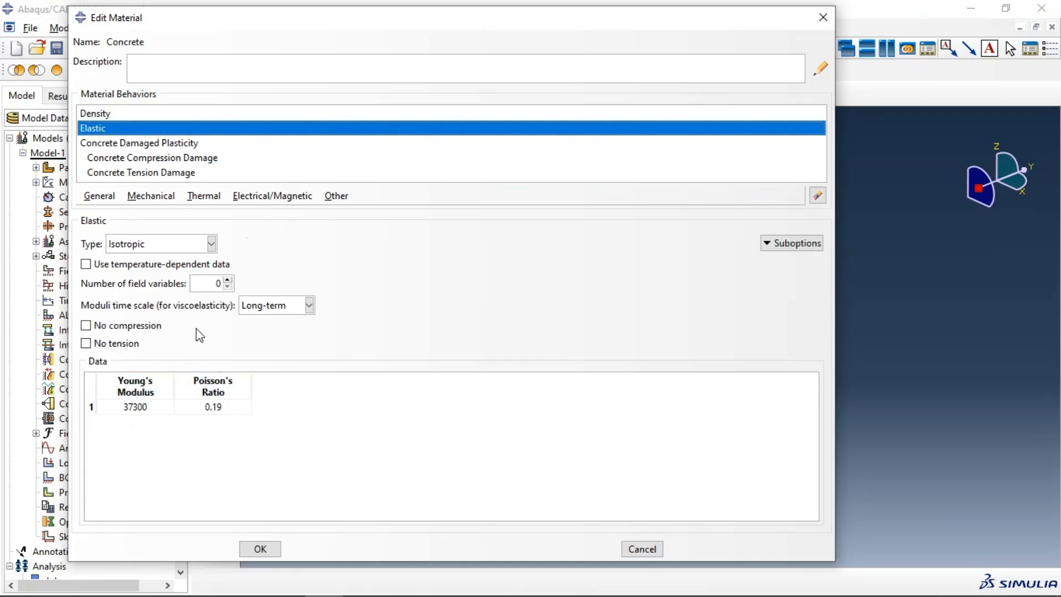
{"action": "left_click", "coordinate": [147, 145]}
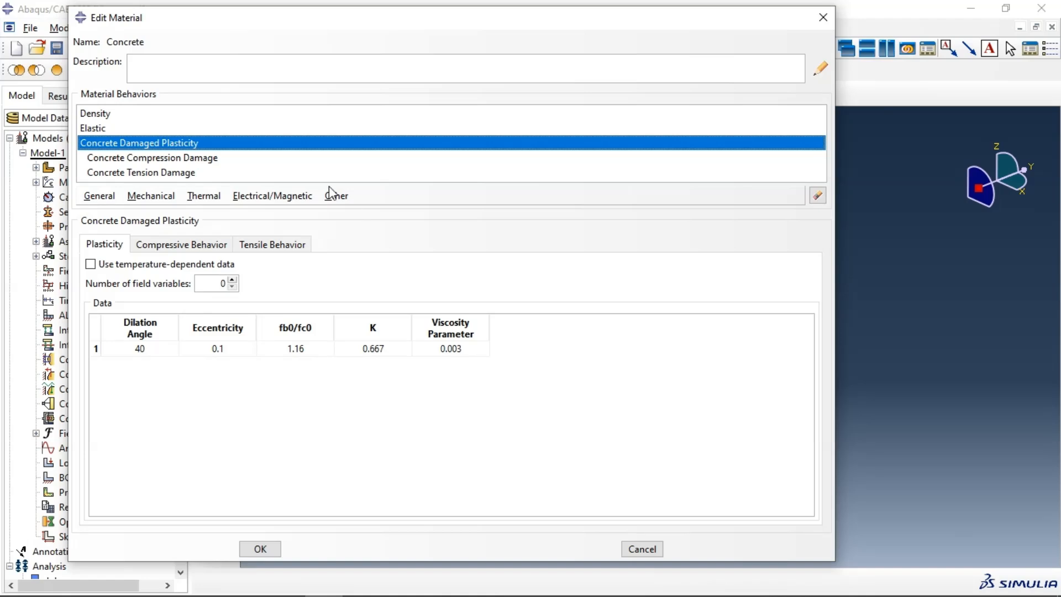
{"action": "left_click", "coordinate": [190, 158]}
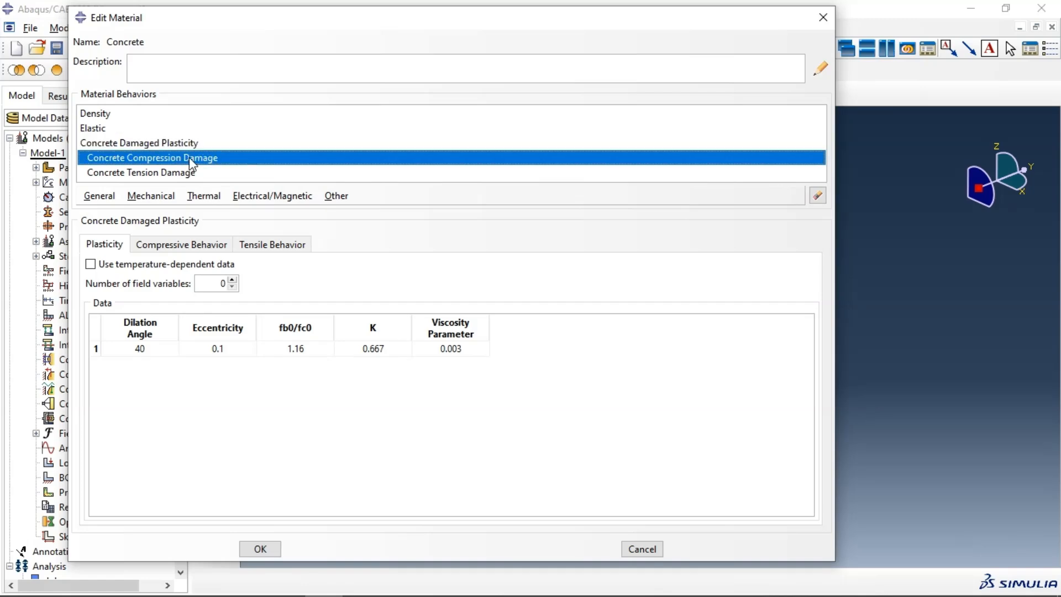
{"action": "left_click", "coordinate": [155, 175]}
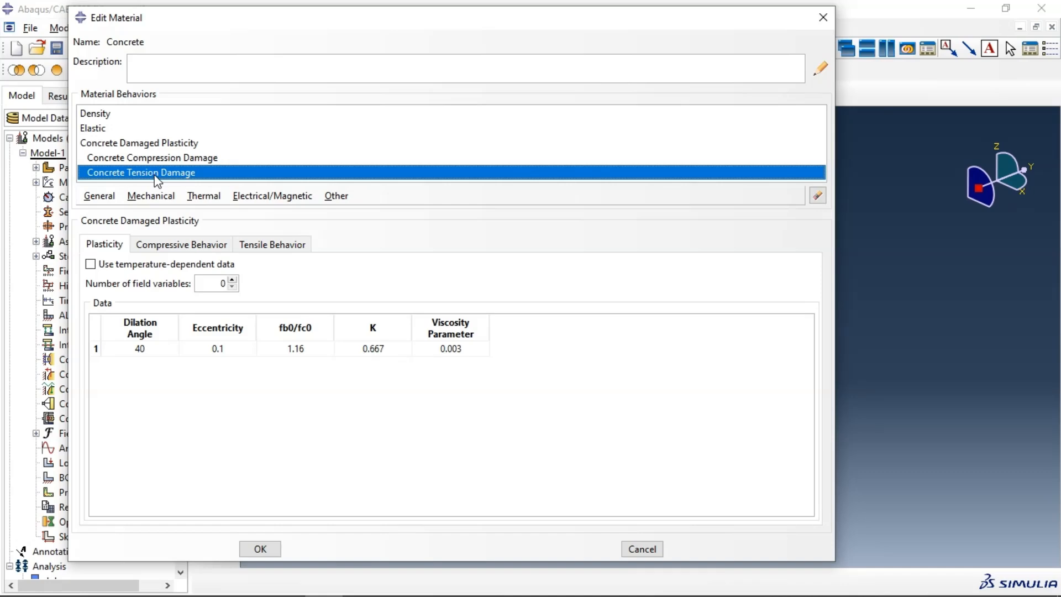
- Examine the compressive and tensile behavior tables of the concrete damaged plasticity model
{"action": "left_click", "coordinate": [187, 246]}
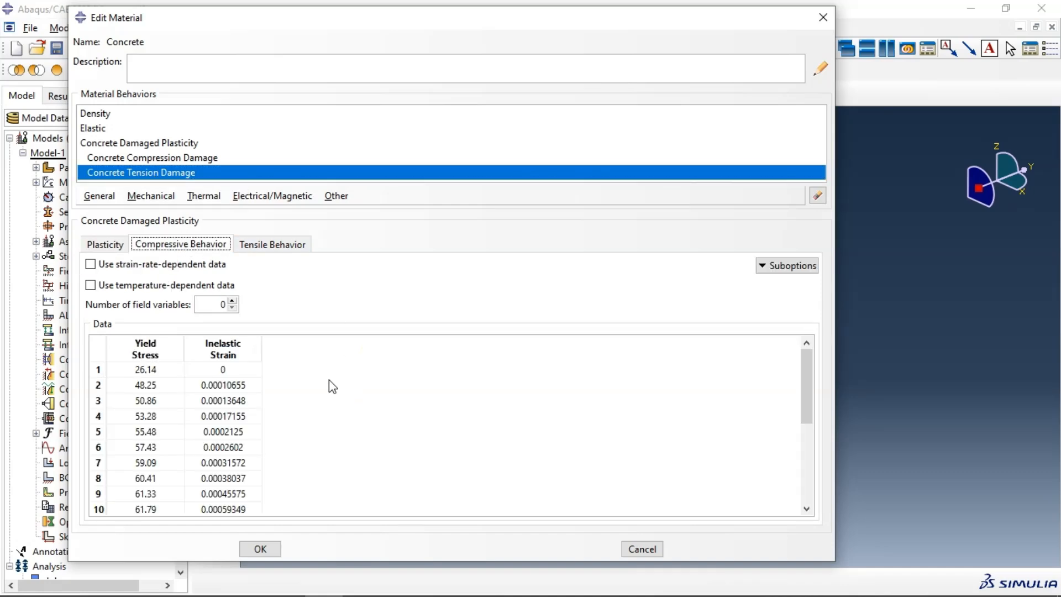
{"action": "left_click_drag", "start_coordinate": [382, 561], "coordinate": [382, 575]}
{"action": "scroll", "coordinate": [238, 387], "scroll_direction": "down", "scroll_amount": 4}
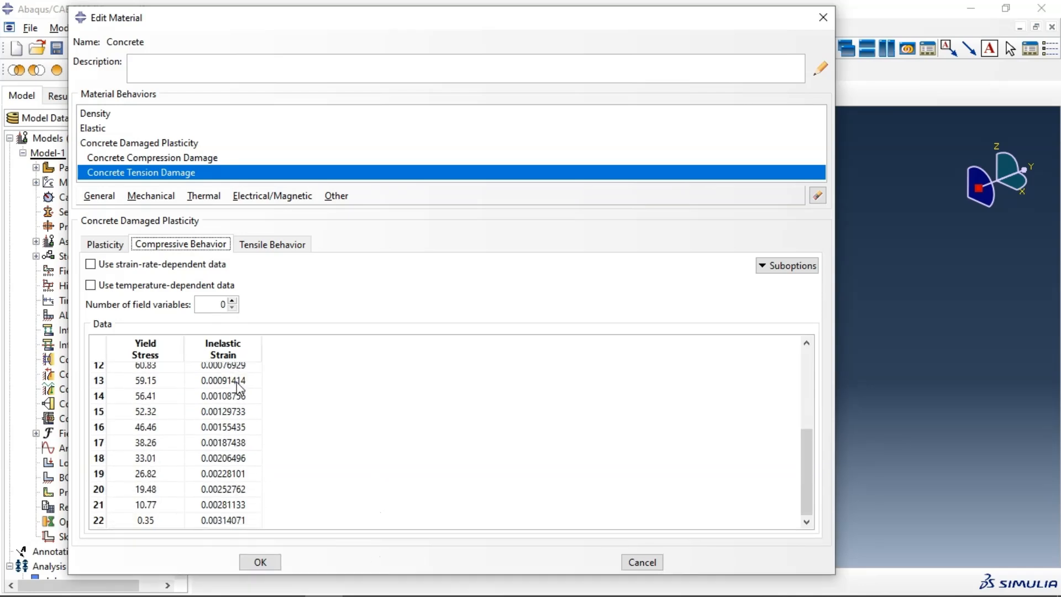
{"action": "left_click", "coordinate": [273, 245]}
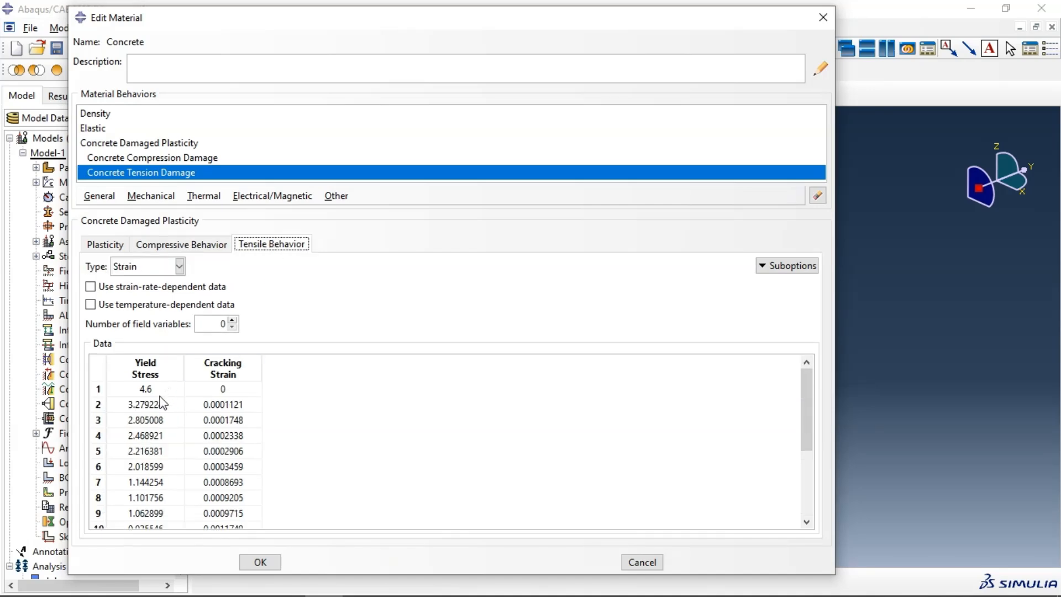
{"action": "scroll", "coordinate": [161, 402], "scroll_direction": "down", "scroll_amount": 3}
{"action": "scroll", "coordinate": [162, 402], "scroll_direction": "up", "scroll_amount": 3}
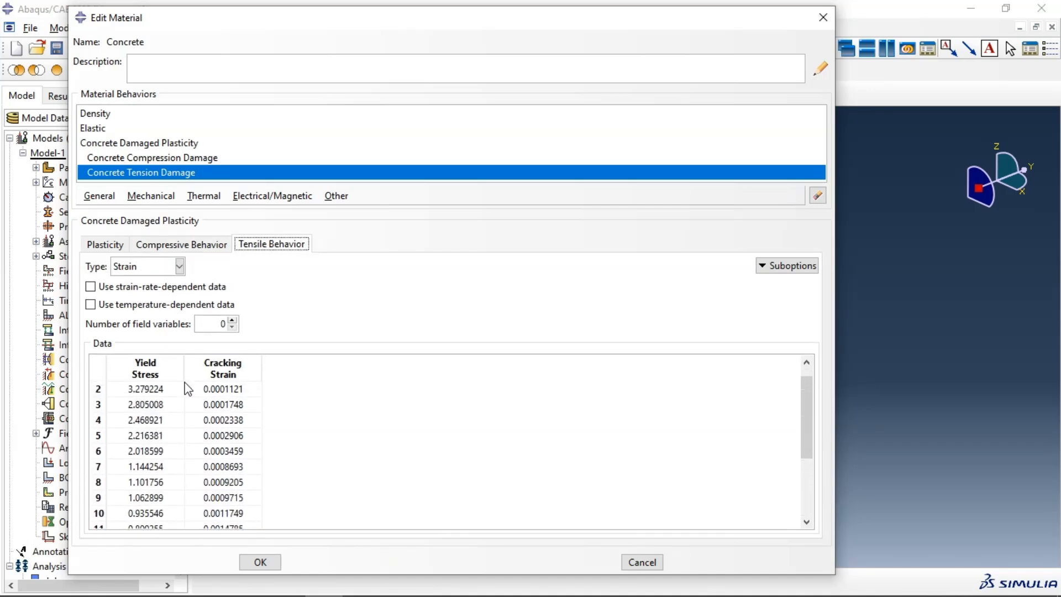
- Examine the concrete tension damage table, accept the material definition and close the material manager
{"action": "left_click", "coordinate": [796, 266]}
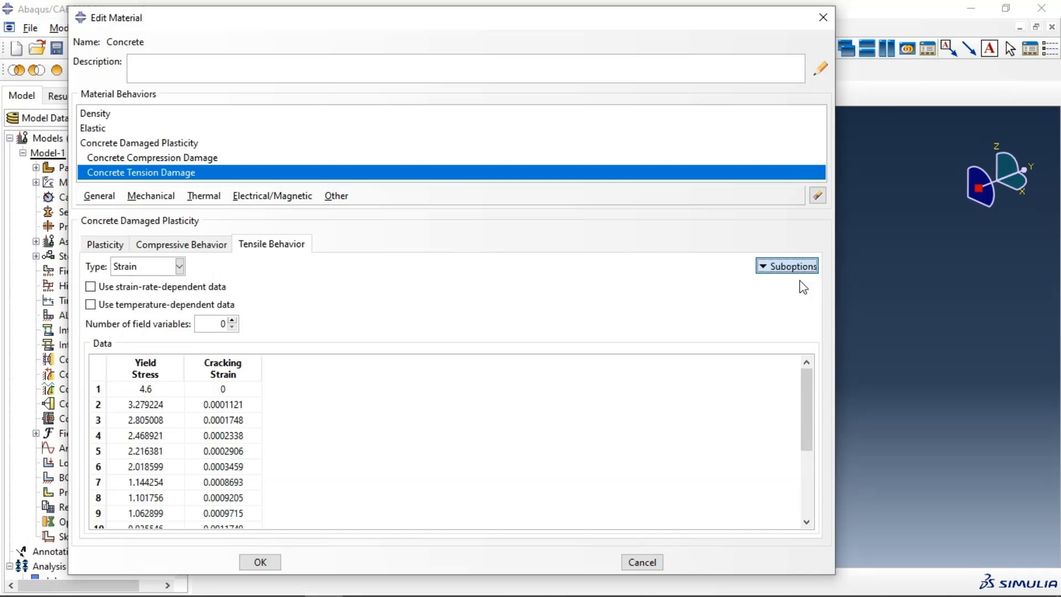
{"action": "left_click", "coordinate": [803, 285]}
{"action": "left_click_drag", "start_coordinate": [464, 159], "coordinate": [459, 92]}
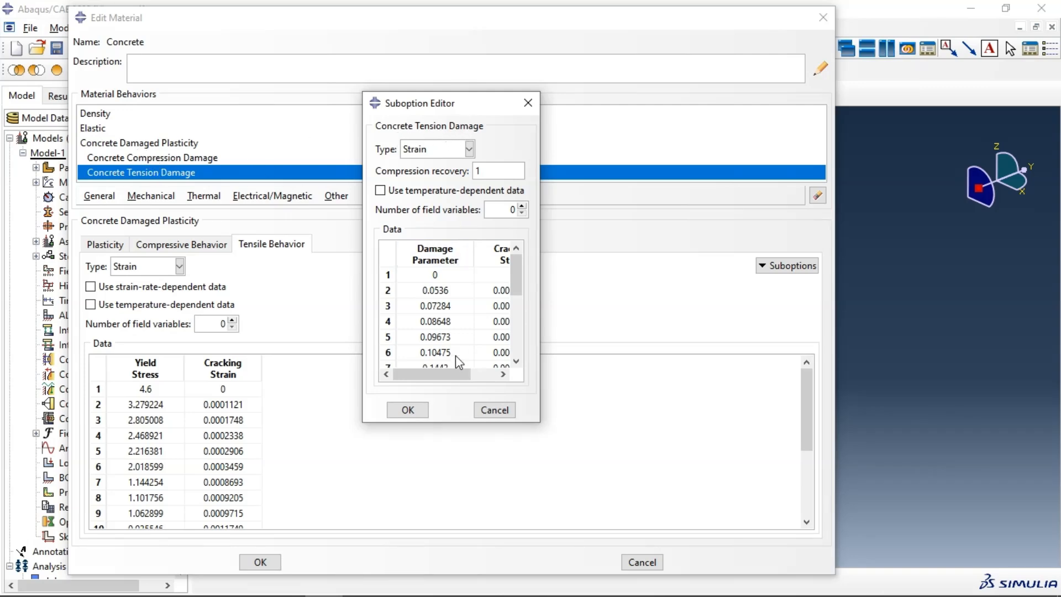
{"action": "scroll", "coordinate": [437, 292], "scroll_direction": "down", "scroll_amount": 4}
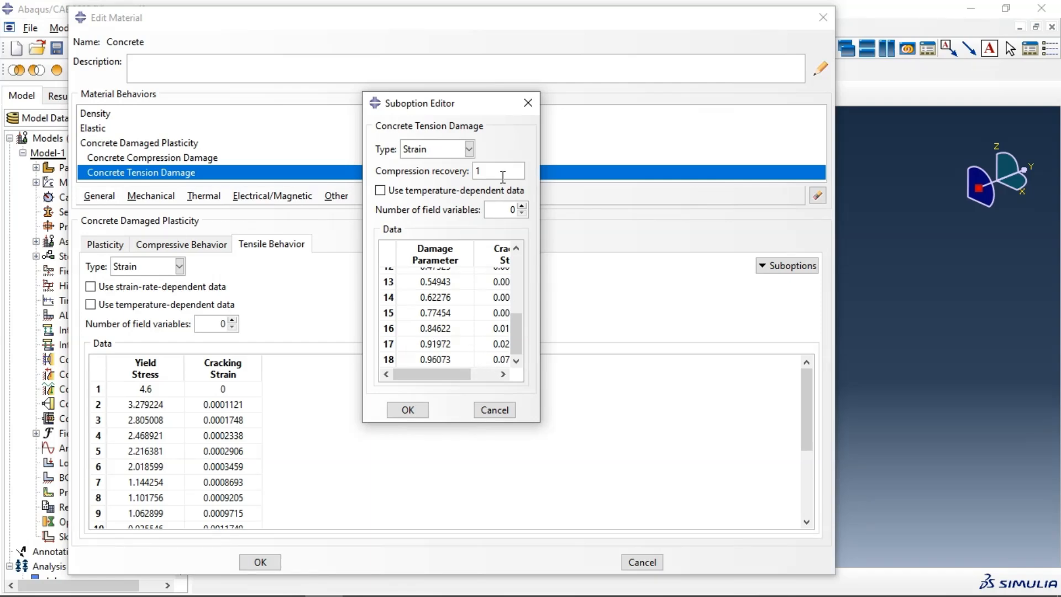
{"action": "left_click_drag", "start_coordinate": [541, 304], "coordinate": [594, 321]}
{"action": "left_click_drag", "start_coordinate": [507, 424], "coordinate": [521, 523]}
{"action": "scroll", "coordinate": [530, 376], "scroll_direction": "up", "scroll_amount": 2}
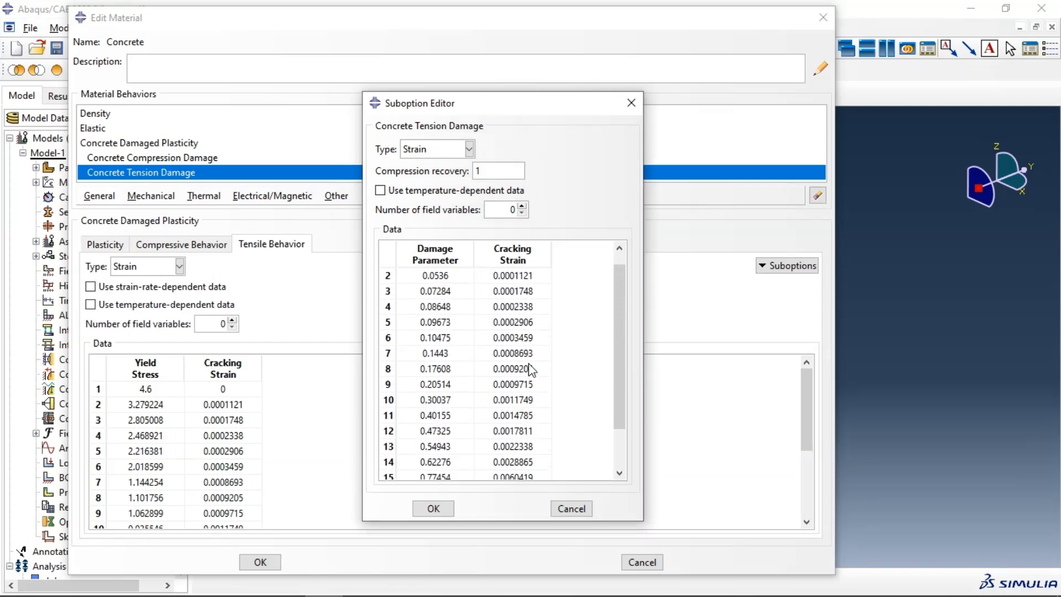
{"action": "scroll", "coordinate": [529, 320], "scroll_direction": "down", "scroll_amount": 3}
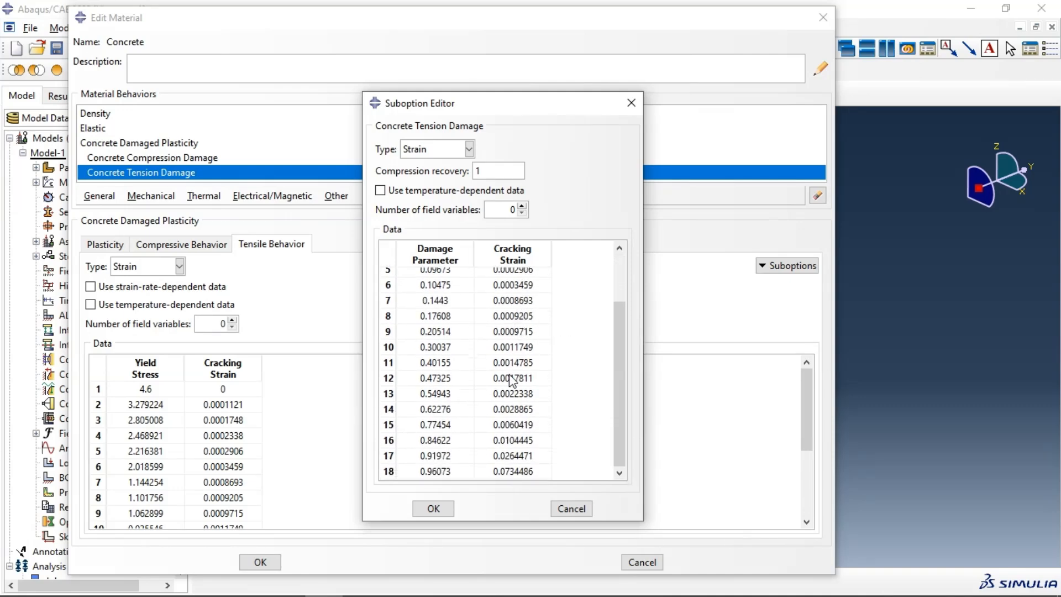
{"action": "left_click", "coordinate": [447, 509]}
{"action": "left_click", "coordinate": [265, 562]}
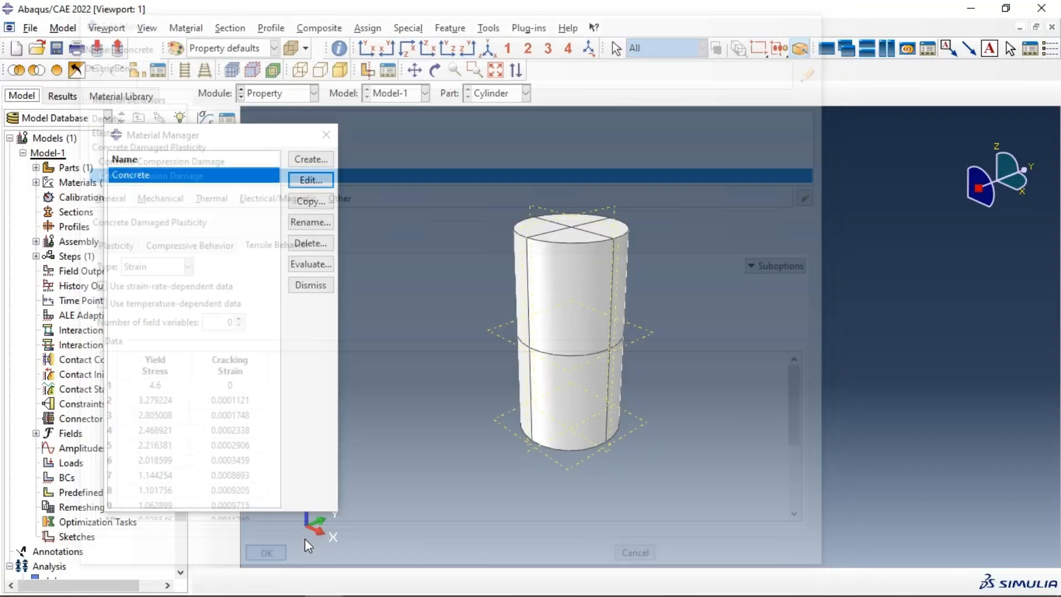
{"action": "left_click", "coordinate": [327, 137]}
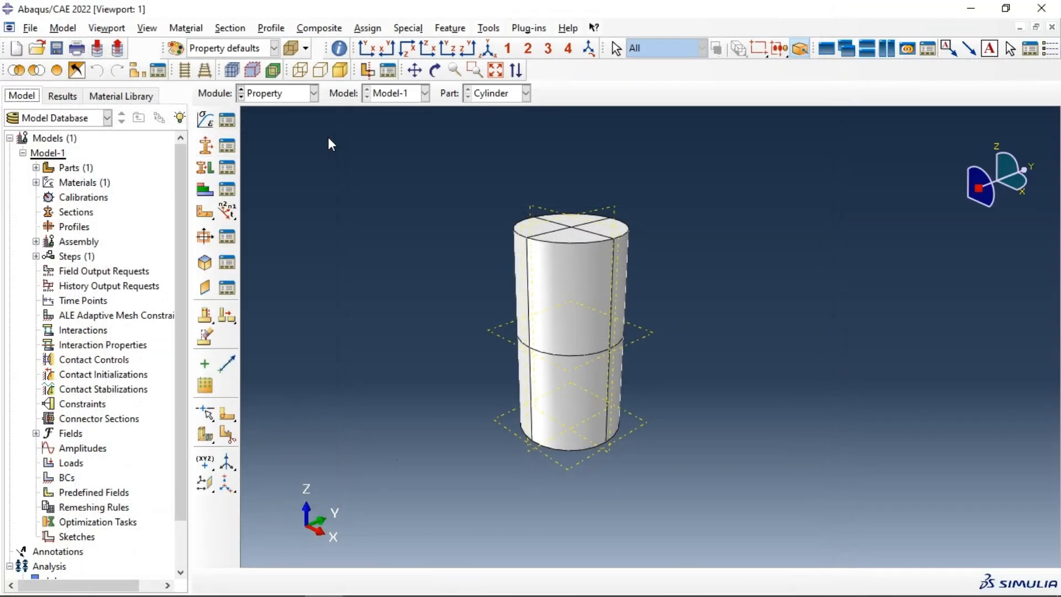
- Create a homogeneous solid section named ConcreteSection that uses the Concrete material
{"action": "left_click", "coordinate": [270, 97]}
{"action": "left_click", "coordinate": [282, 125]}
{"action": "left_click", "coordinate": [206, 146]}
{"action": "type", "text": "ConcreteSection"}
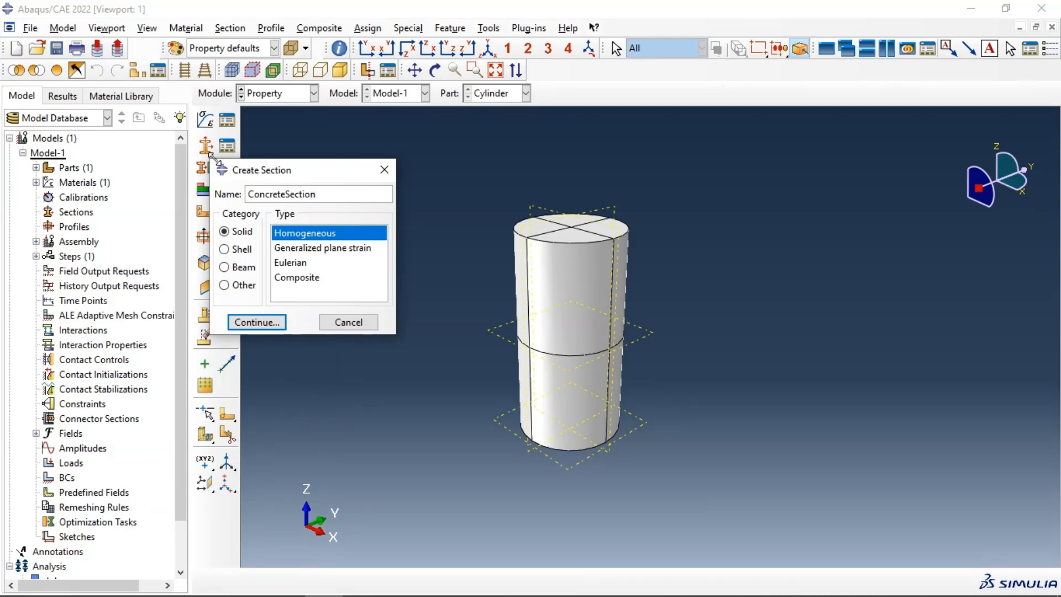
{"action": "left_click", "coordinate": [257, 322]}
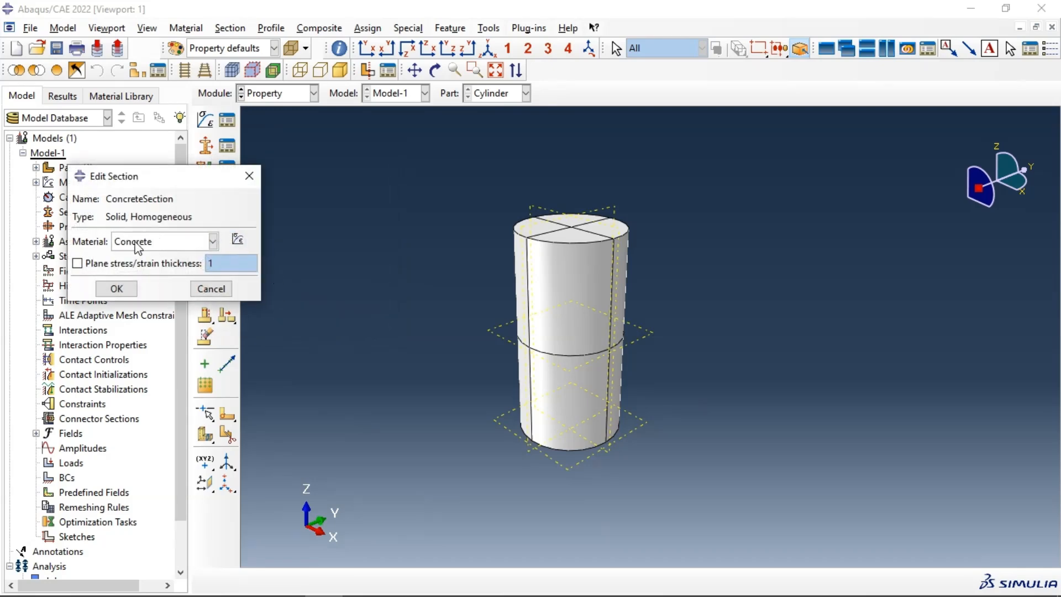
{"action": "left_click", "coordinate": [127, 291]}
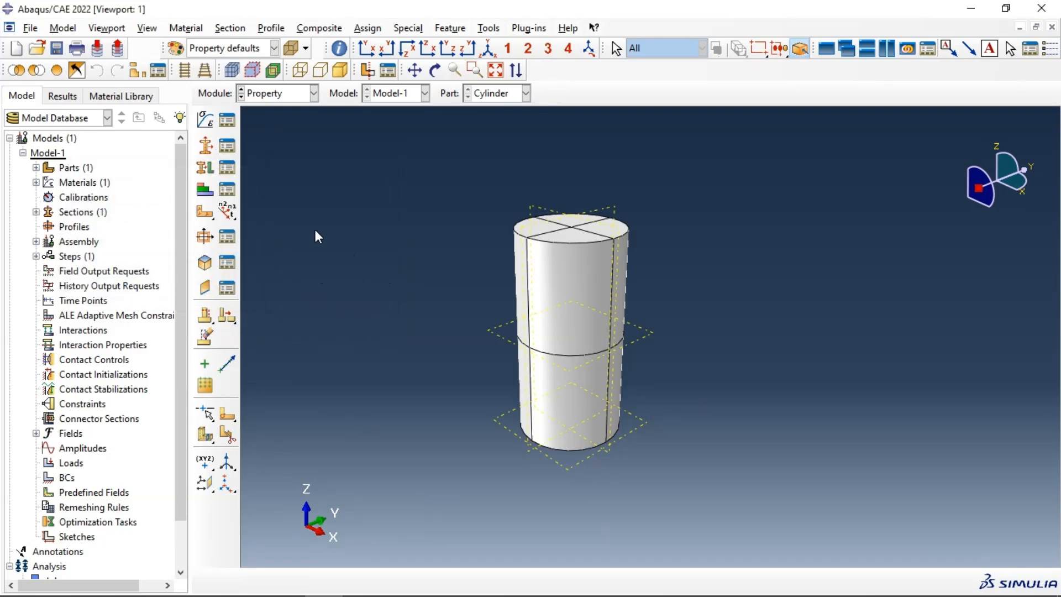
- Assign ConcreteSection to the whole partitioned cylinder without creating a set
{"action": "left_click", "coordinate": [215, 167]}
{"action": "left_click_drag", "start_coordinate": [399, 154], "coordinate": [765, 466]}
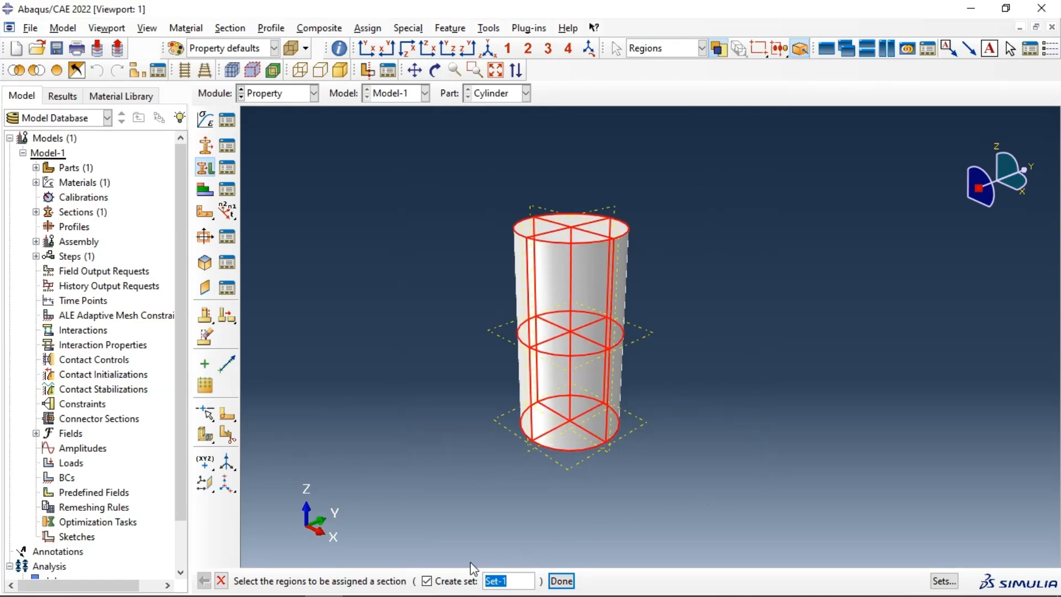
{"action": "left_click", "coordinate": [454, 576]}
{"action": "left_click", "coordinate": [502, 578]}
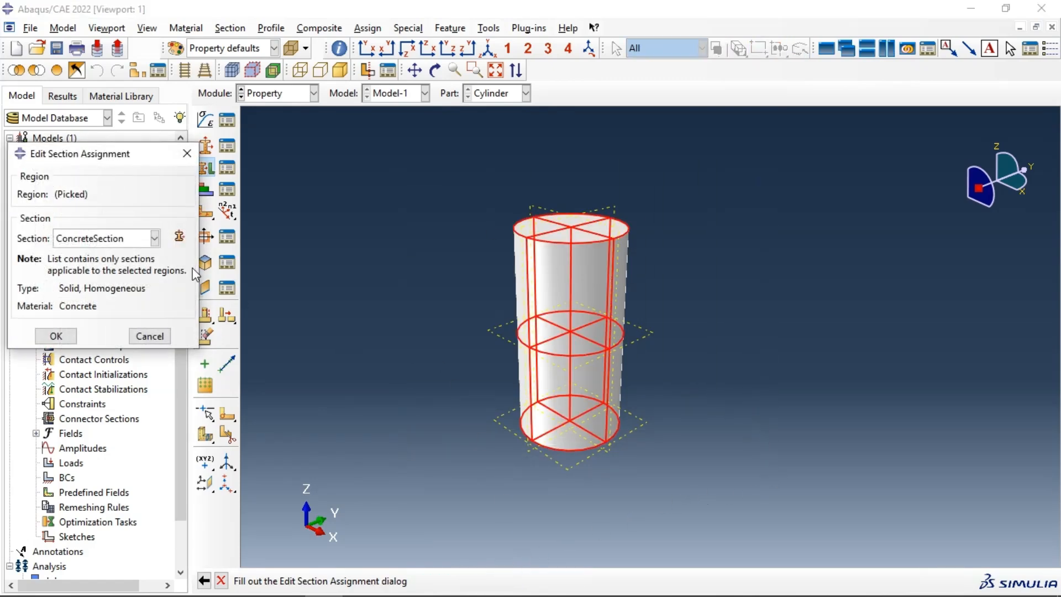
{"action": "left_click", "coordinate": [70, 339]}
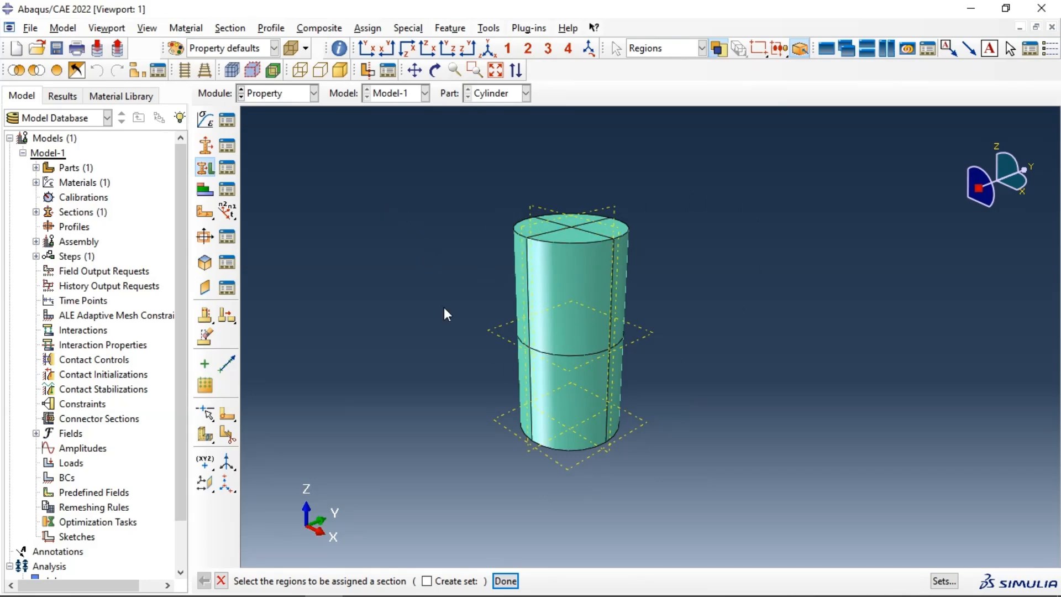
{"action": "left_click", "coordinate": [505, 580]}
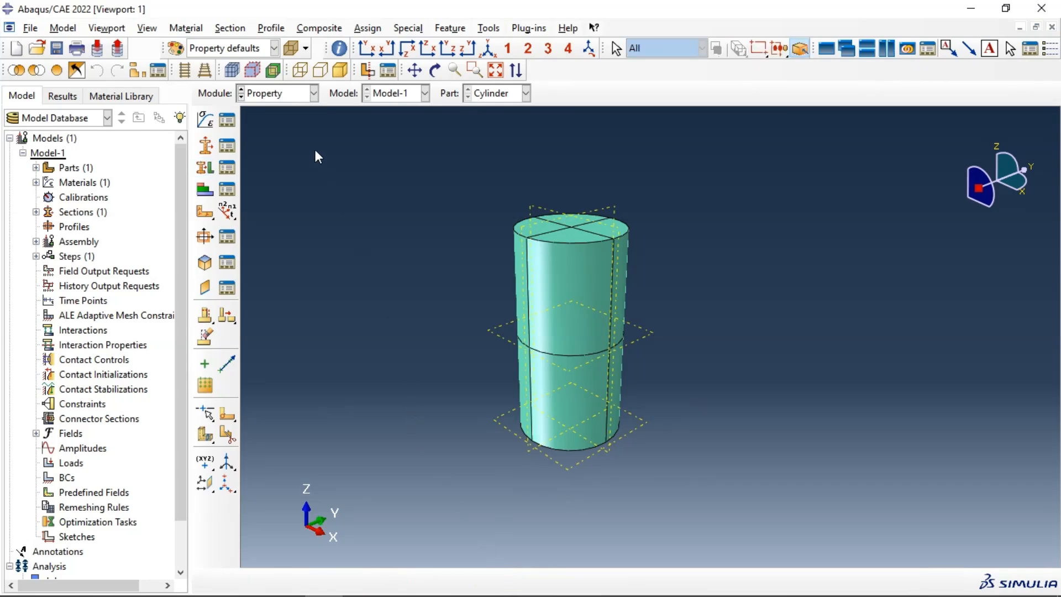
- Switch to the Assembly module and create a dependent instance of the Cylinder part
{"action": "left_click", "coordinate": [282, 97]}
{"action": "left_click", "coordinate": [283, 140]}
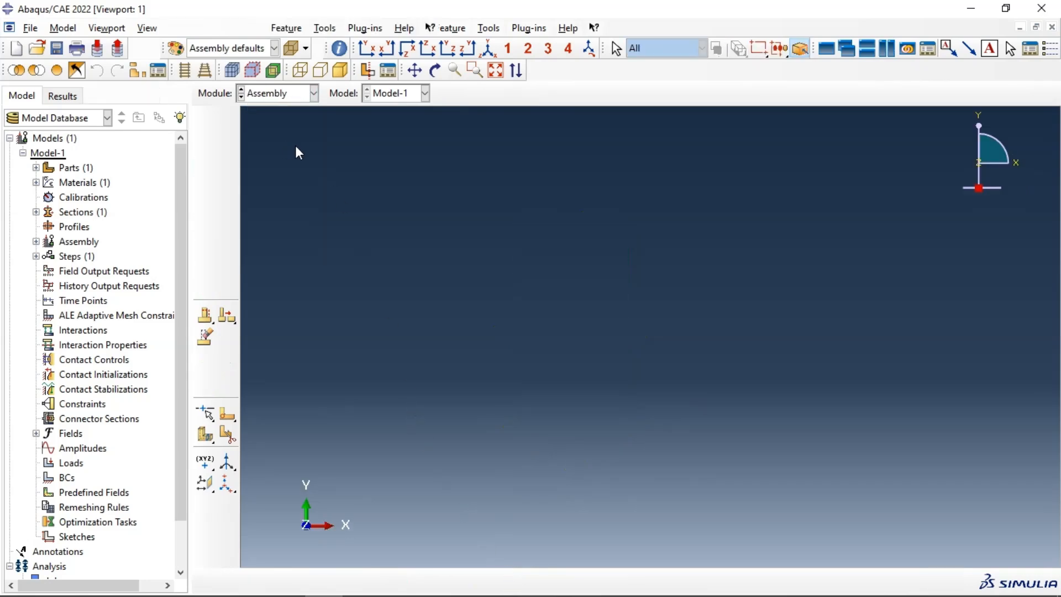
{"action": "left_click", "coordinate": [205, 118]}
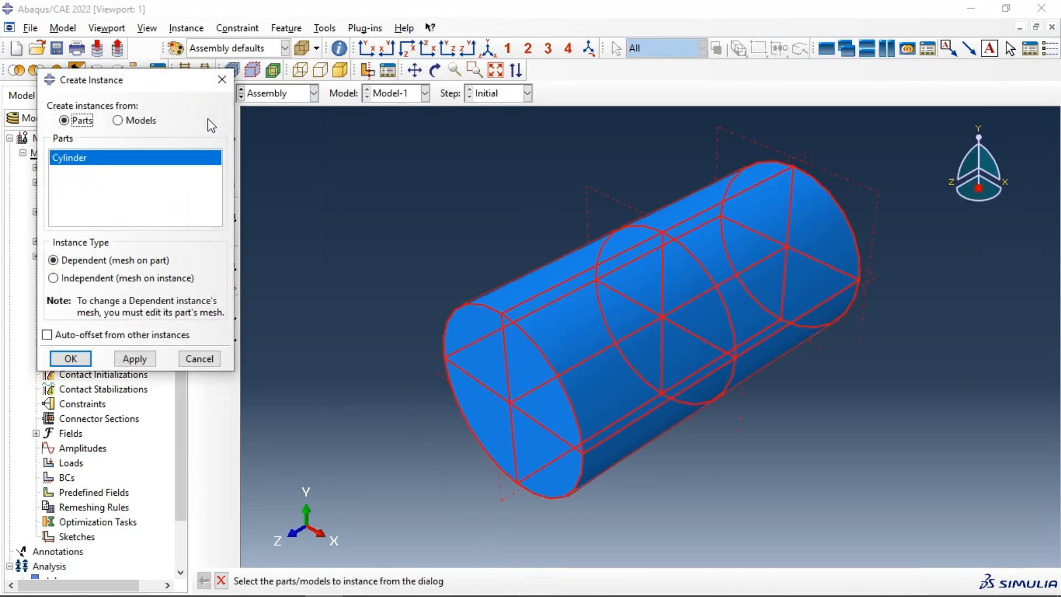
{"action": "left_click", "coordinate": [135, 360]}
{"action": "left_click", "coordinate": [199, 359]}
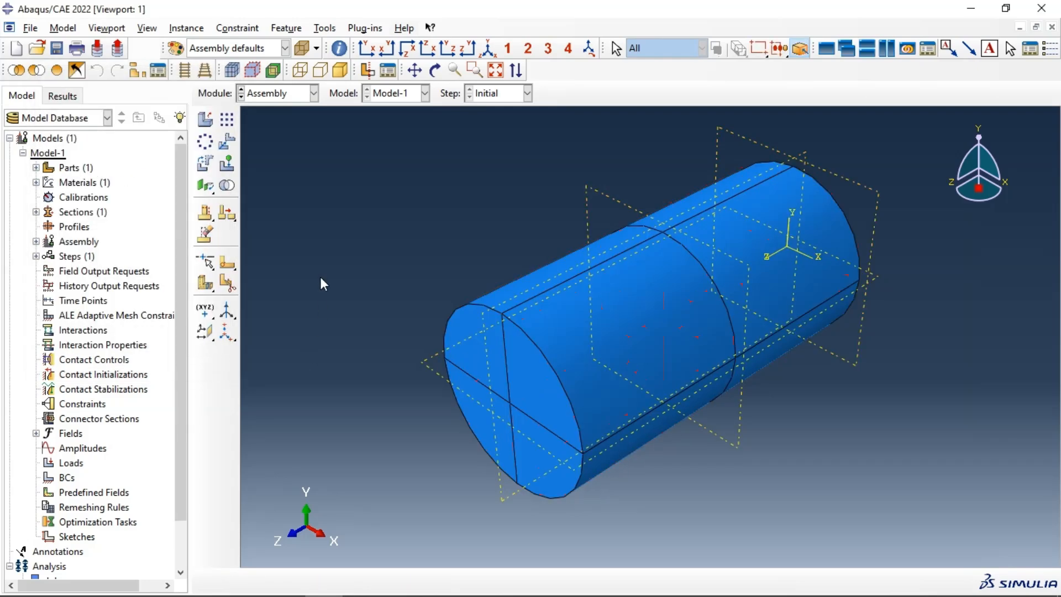
- Switch to the Step module and create a Dynamic, Explicit step after Initial, keeping the time period of 1 and Nlgeom on
{"action": "left_click", "coordinate": [288, 93]}
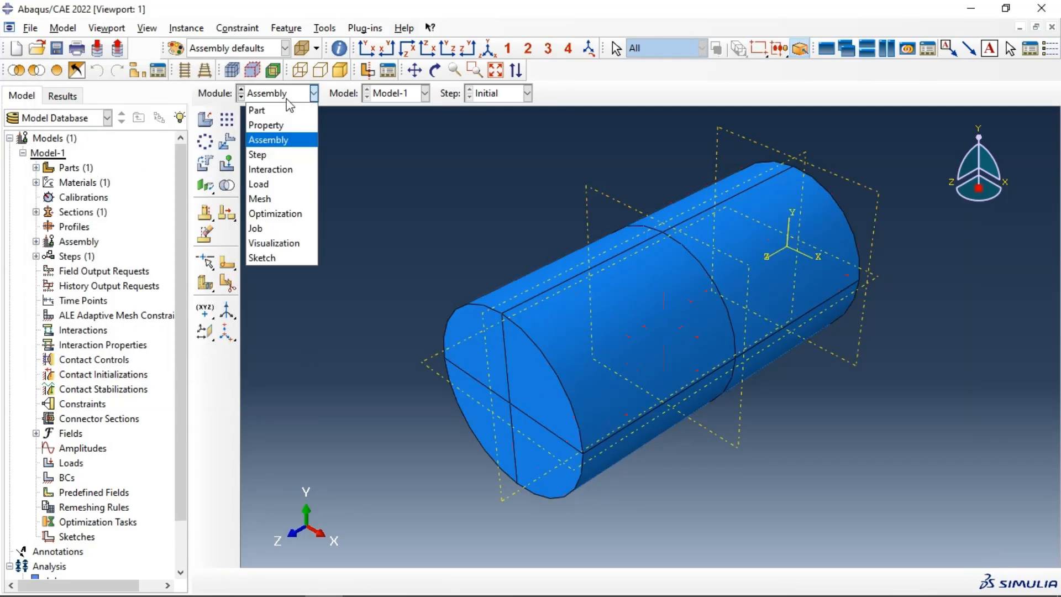
{"action": "left_click", "coordinate": [273, 155]}
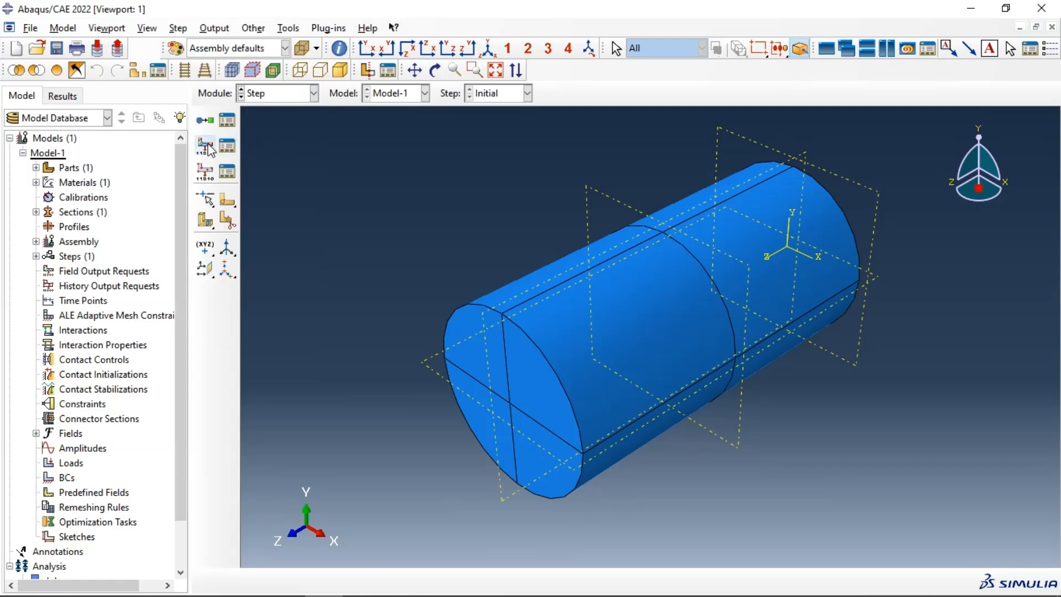
{"action": "left_click", "coordinate": [205, 119]}
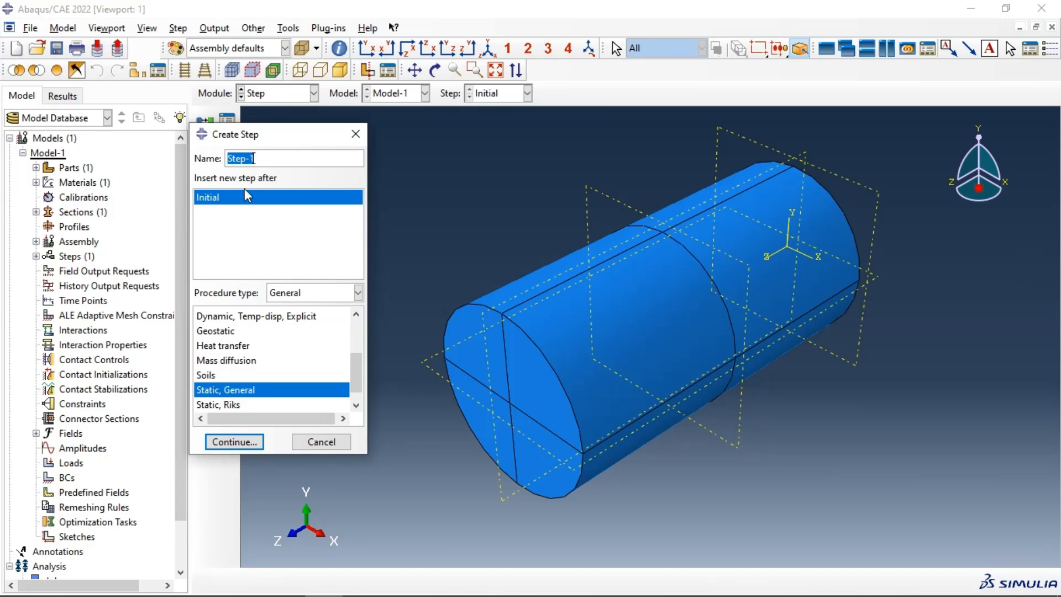
{"action": "scroll", "coordinate": [247, 370], "scroll_direction": "up", "scroll_amount": 3}
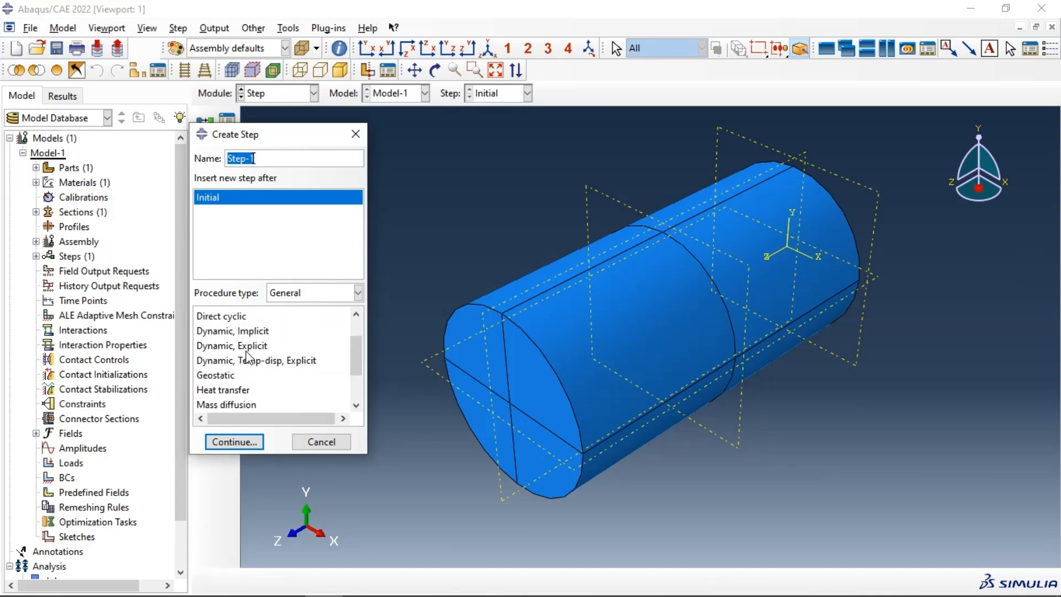
{"action": "left_click", "coordinate": [249, 347]}
{"action": "left_click", "coordinate": [234, 442]}
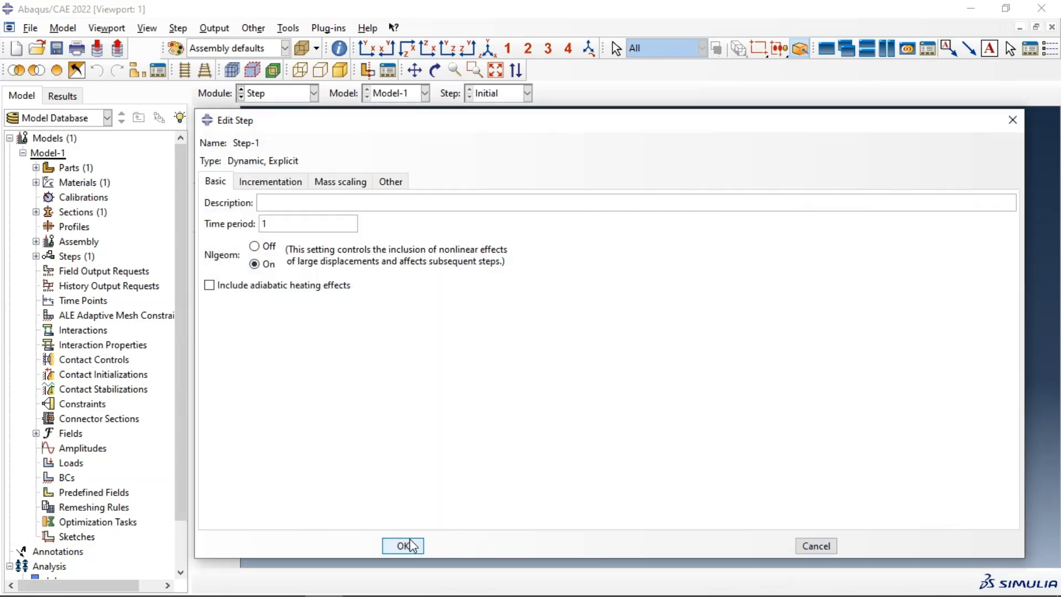
{"action": "left_click", "coordinate": [404, 546]}
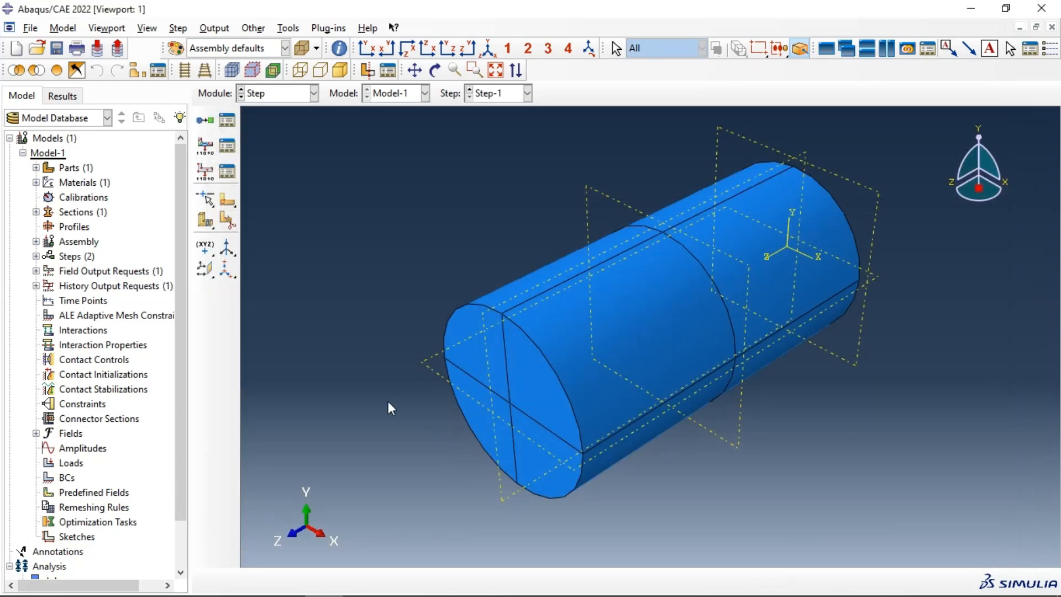
- Switch to the Interaction module and create a reference point at the centre of the cylinder's end face at the far +Z end
{"action": "left_click", "coordinate": [281, 96]}
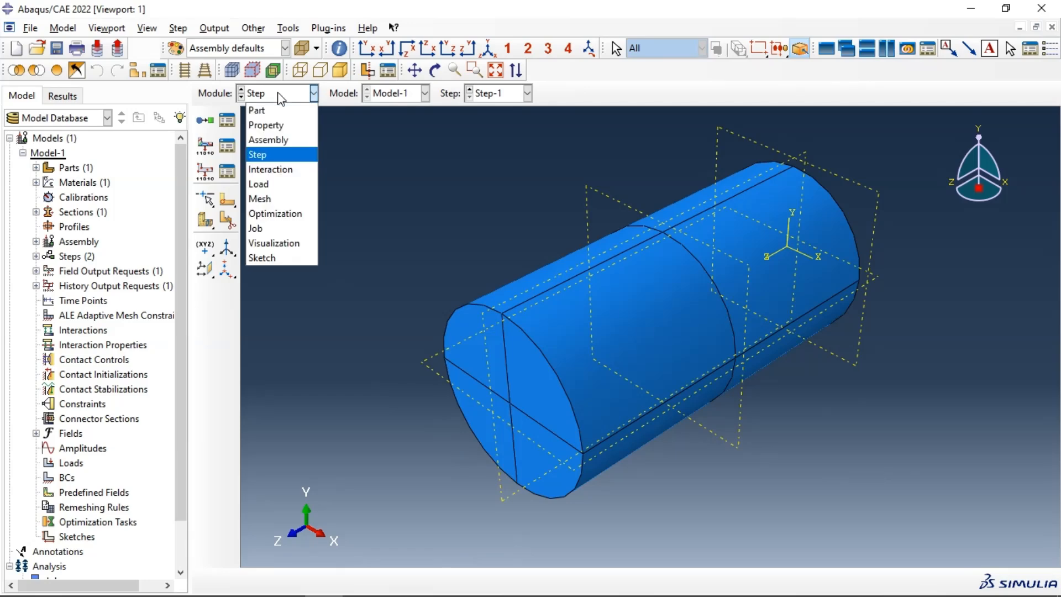
{"action": "left_click", "coordinate": [285, 170]}
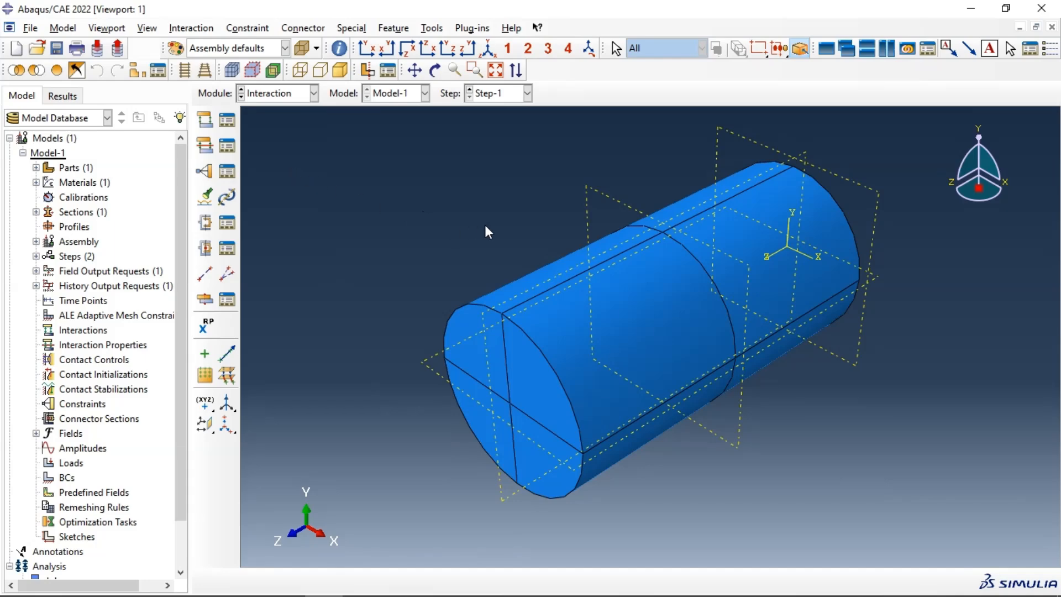
{"action": "left_click", "coordinate": [436, 71]}
{"action": "left_click_drag", "start_coordinate": [575, 298], "coordinate": [665, 291]}
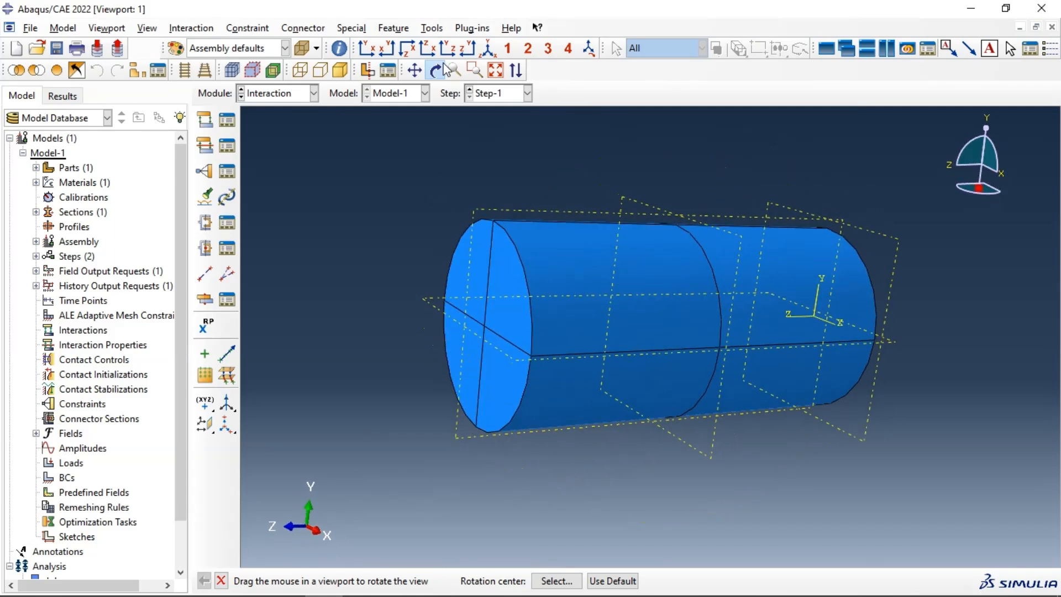
{"action": "left_click", "coordinate": [430, 28]}
{"action": "left_click", "coordinate": [459, 59]}
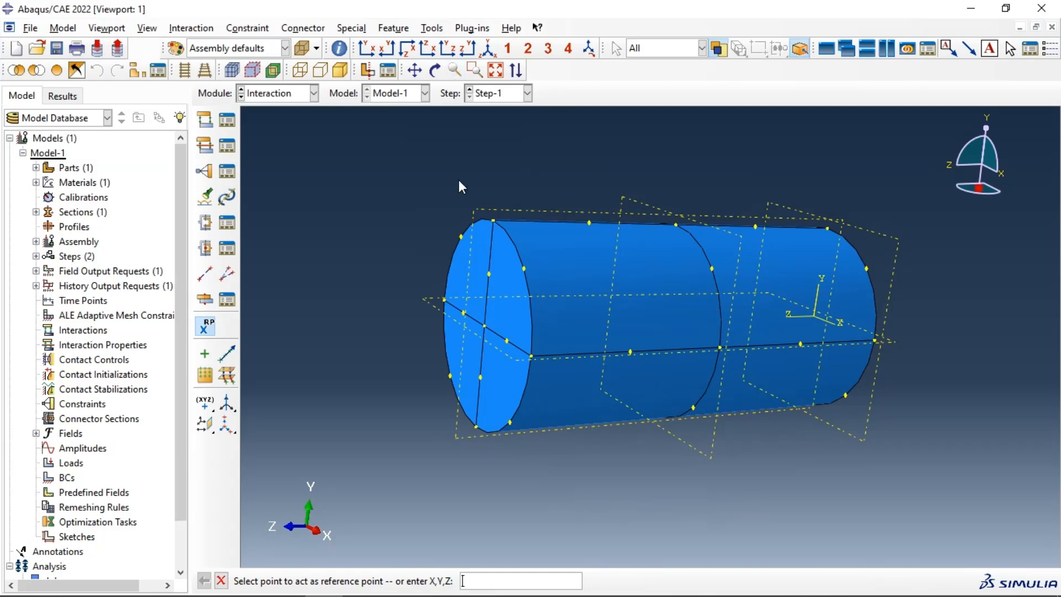
{"action": "left_click", "coordinate": [484, 327]}
{"action": "left_click", "coordinate": [485, 326]}
{"action": "left_click", "coordinate": [205, 171]}
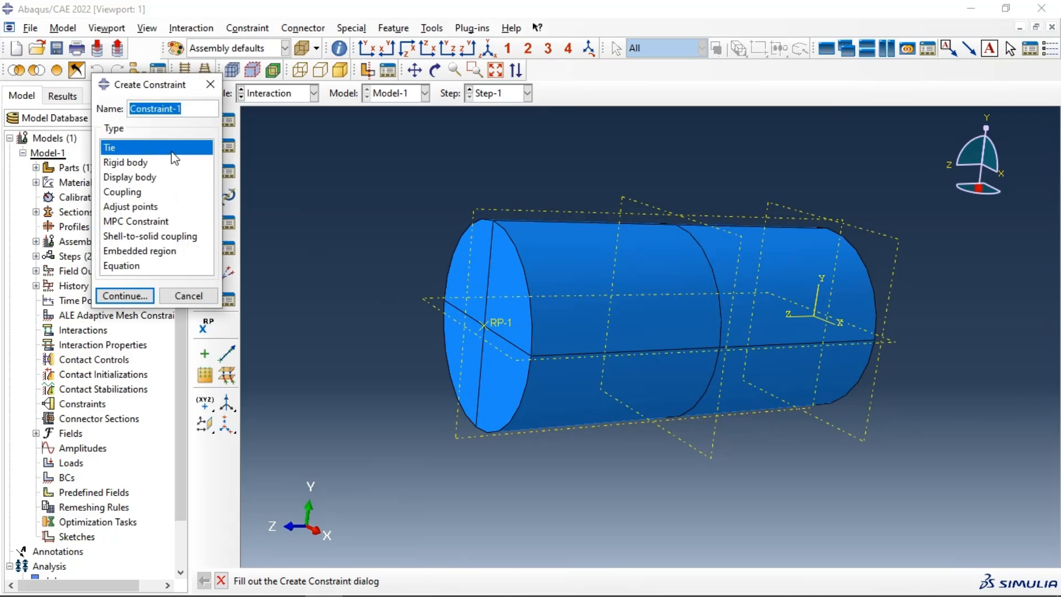
{"action": "left_click", "coordinate": [210, 85]}
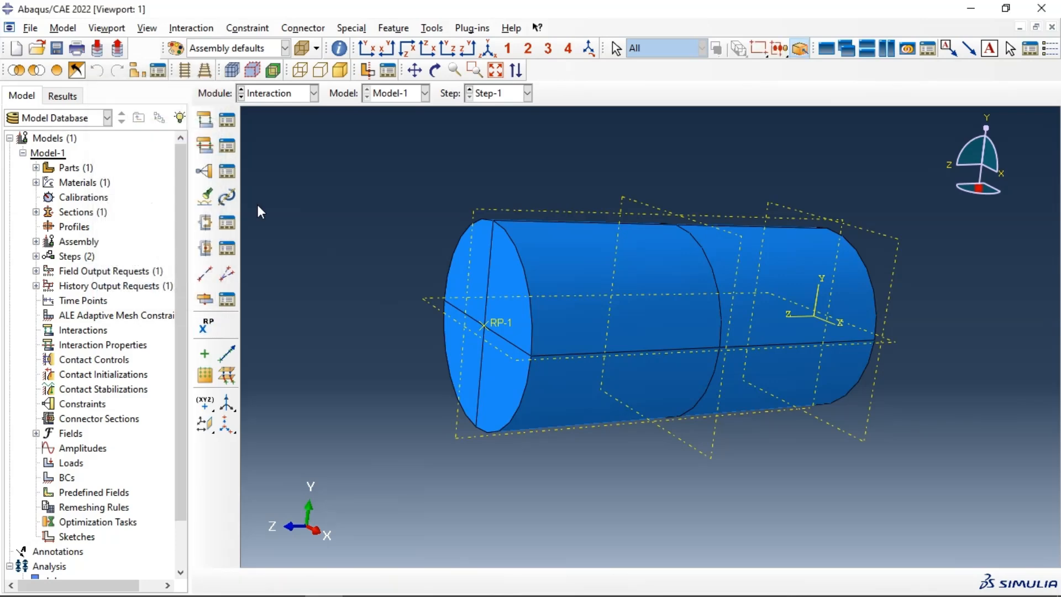
{"action": "left_click", "coordinate": [205, 172]}
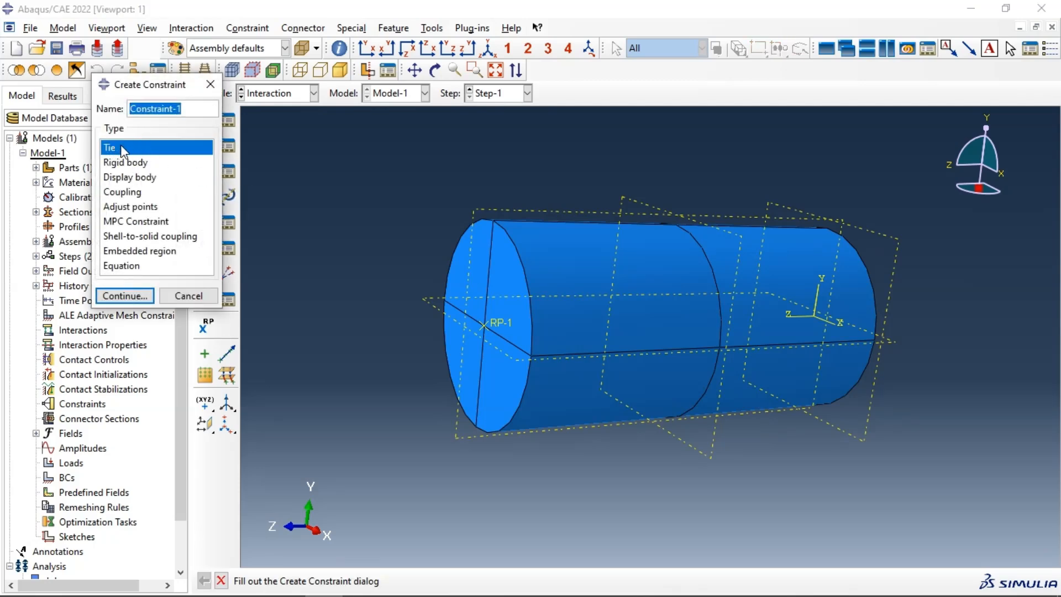
{"action": "left_click", "coordinate": [147, 295]}
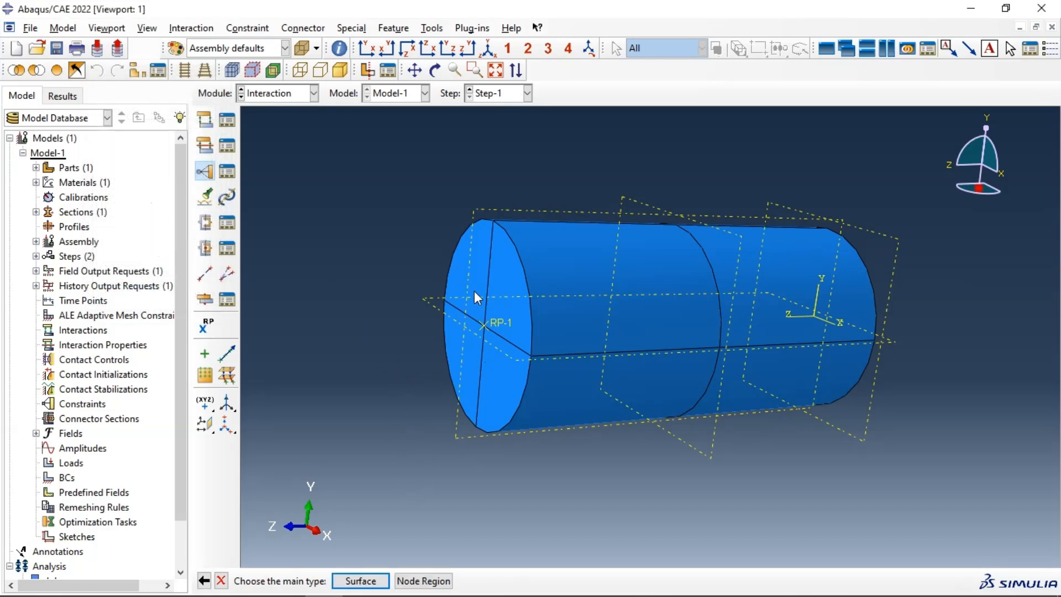
{"action": "left_click", "coordinate": [361, 581]}
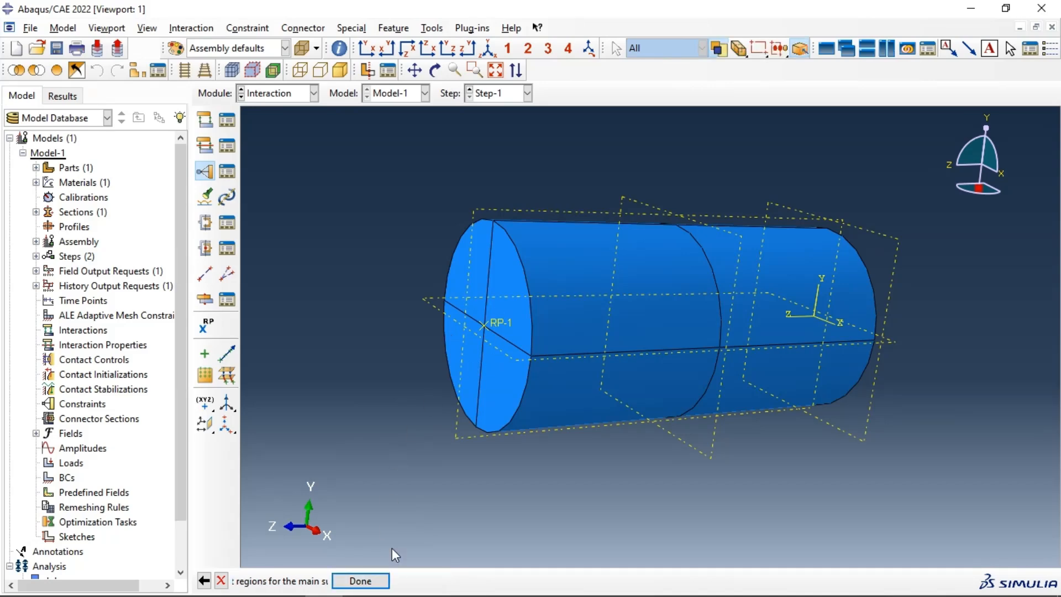
{"action": "left_click", "coordinate": [494, 350]}
{"action": "left_click", "coordinate": [513, 304], "text": "shift"}
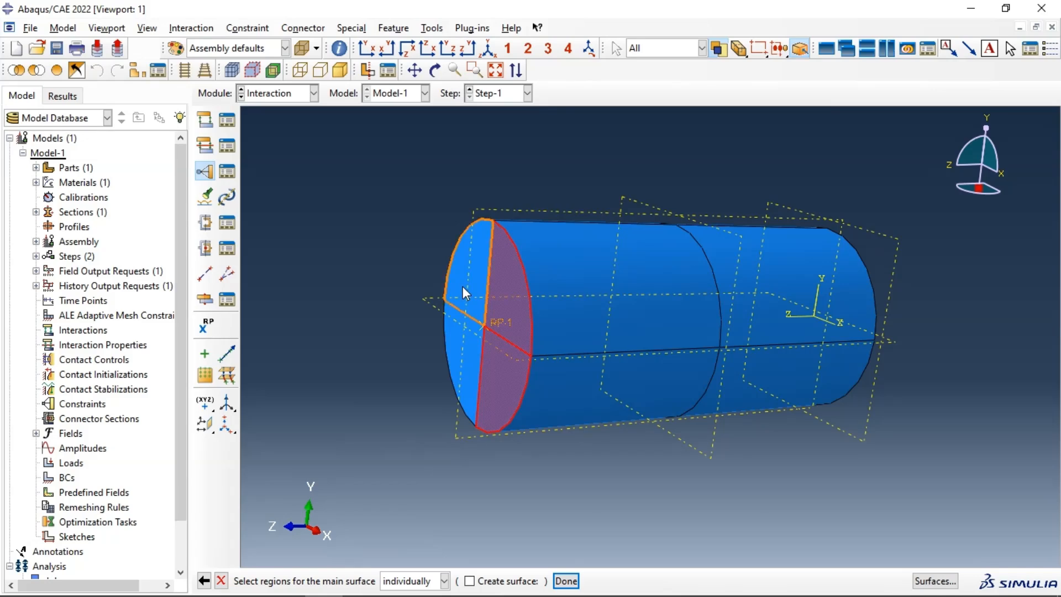
{"action": "left_click", "coordinate": [463, 290], "text": "shift"}
{"action": "left_click", "coordinate": [460, 325], "text": "shift"}
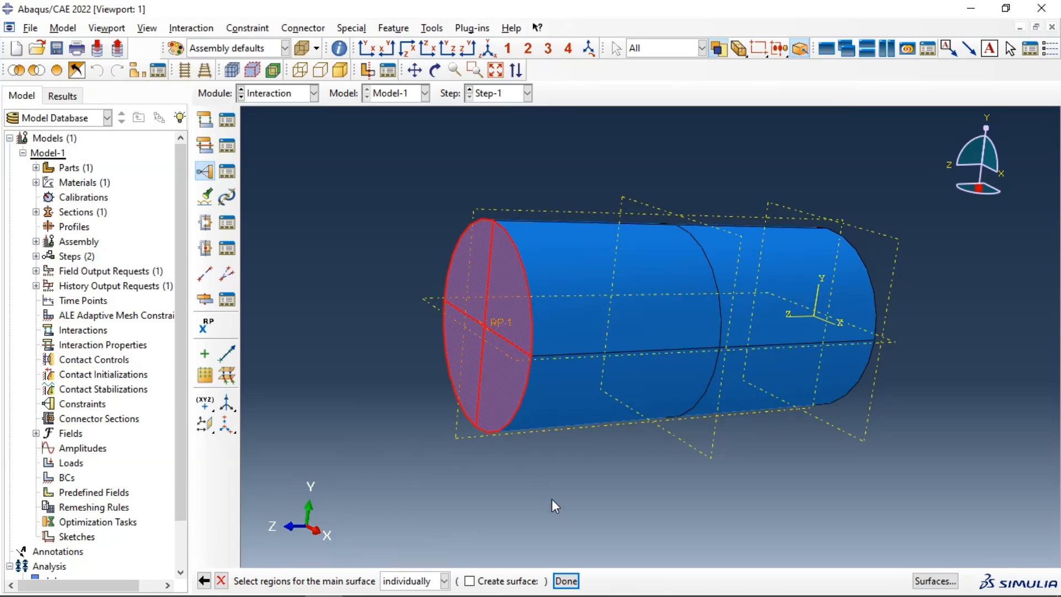
{"action": "left_click", "coordinate": [571, 579]}
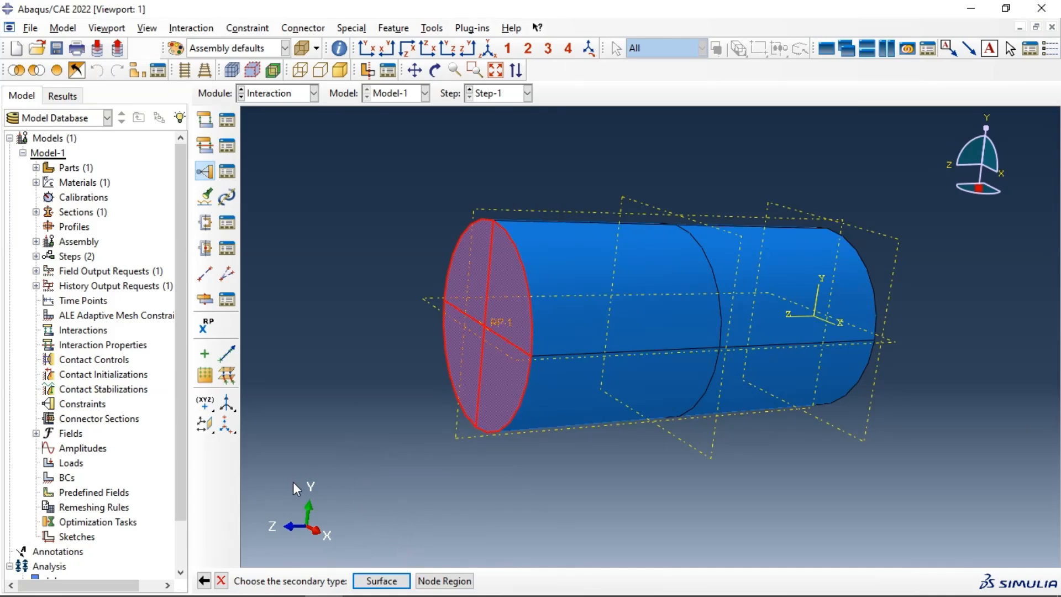
{"action": "left_click", "coordinate": [221, 580]}
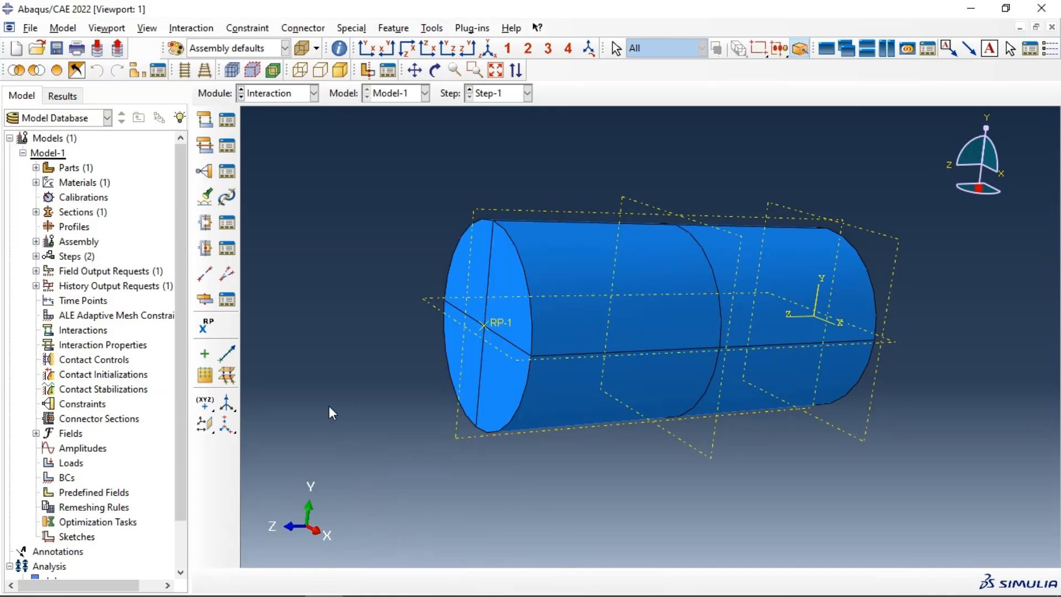
- Create a kinematic coupling constraint with RP-1 as control point and the four quadrants of its end face as surface, constraining all six degrees of freedom
{"action": "left_click", "coordinate": [205, 223]}
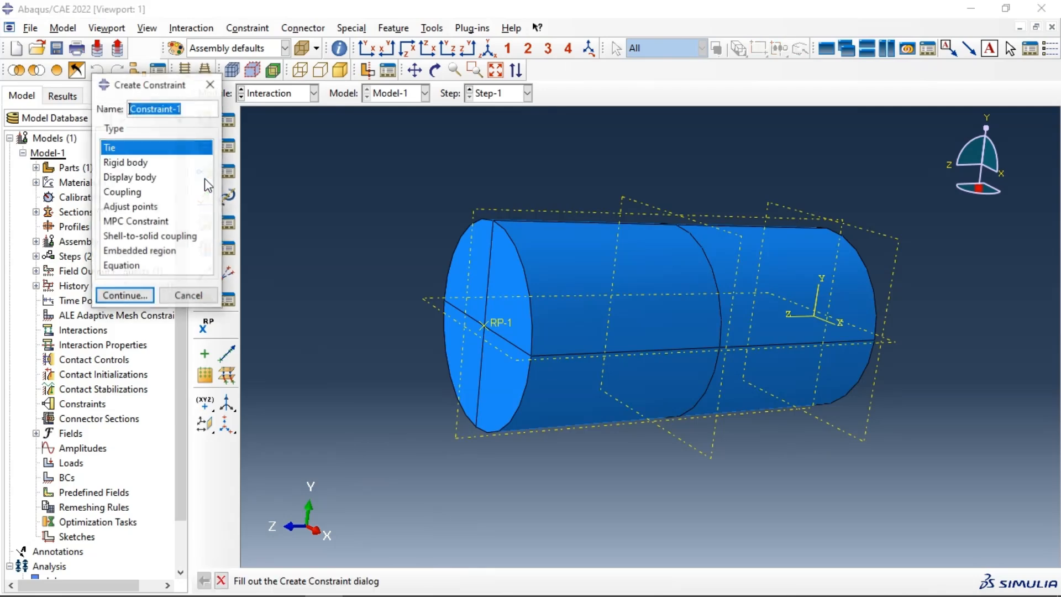
{"action": "left_click", "coordinate": [127, 192]}
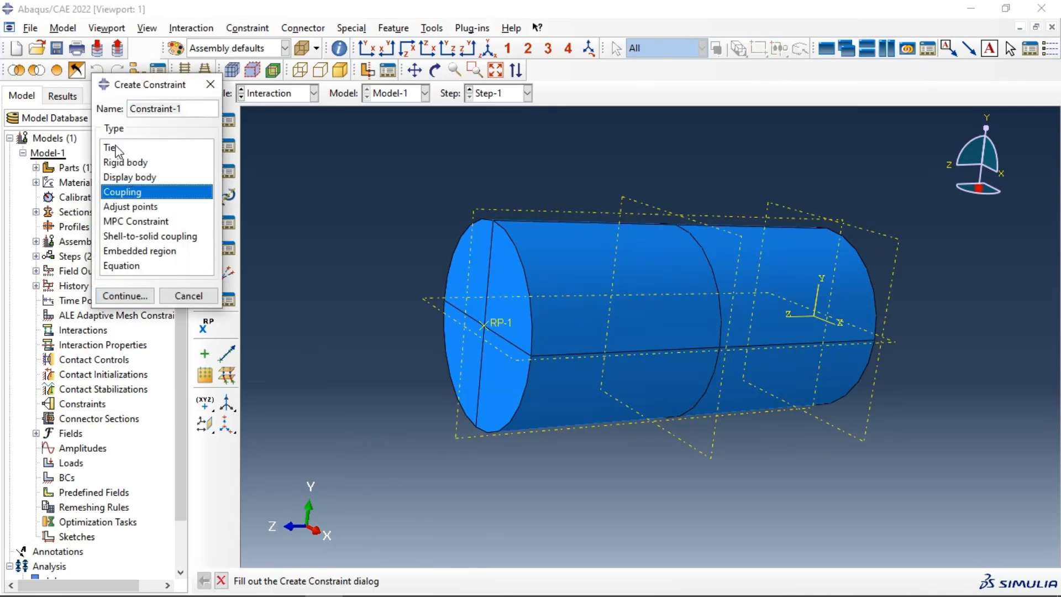
{"action": "left_click", "coordinate": [126, 296]}
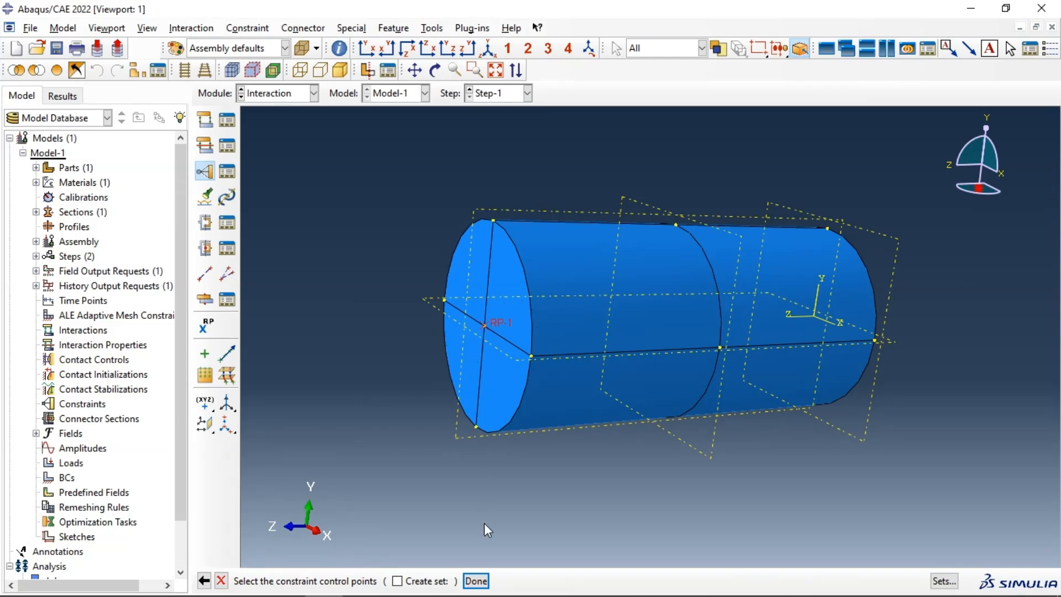
{"action": "left_click", "coordinate": [475, 581]}
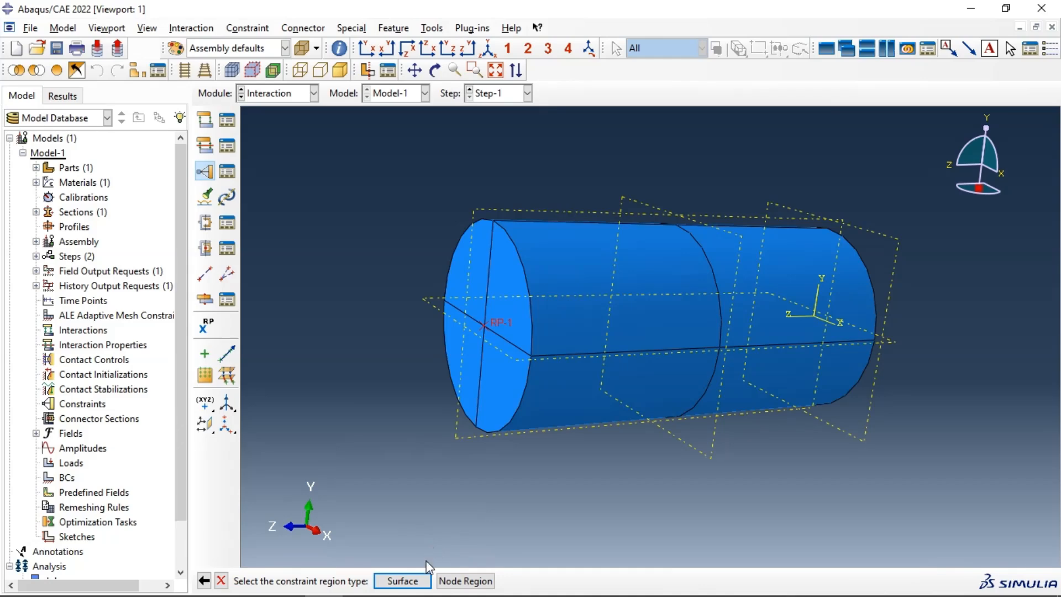
{"action": "left_click", "coordinate": [402, 580]}
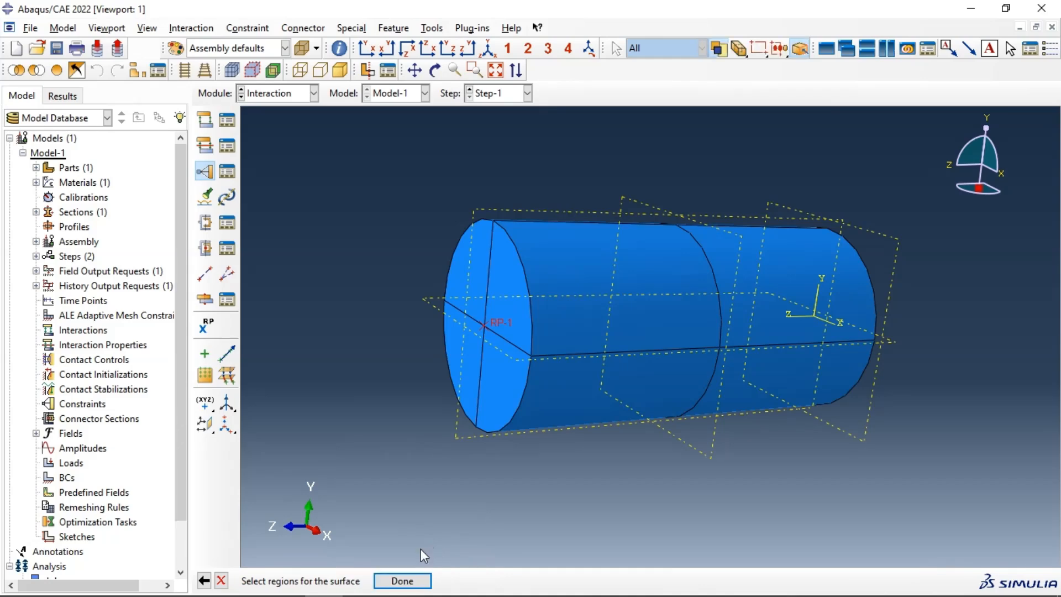
{"action": "left_click", "coordinate": [461, 350]}
{"action": "left_click", "coordinate": [470, 284], "text": "shift"}
{"action": "left_click", "coordinate": [499, 306], "text": "shift"}
{"action": "left_click", "coordinate": [499, 376], "text": "shift"}
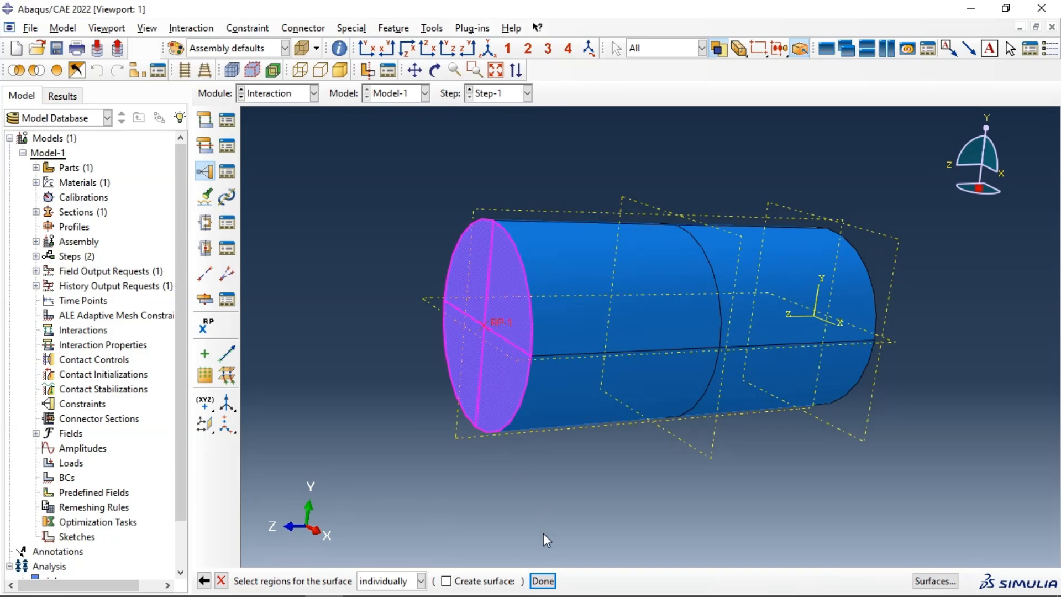
{"action": "left_click", "coordinate": [544, 581]}
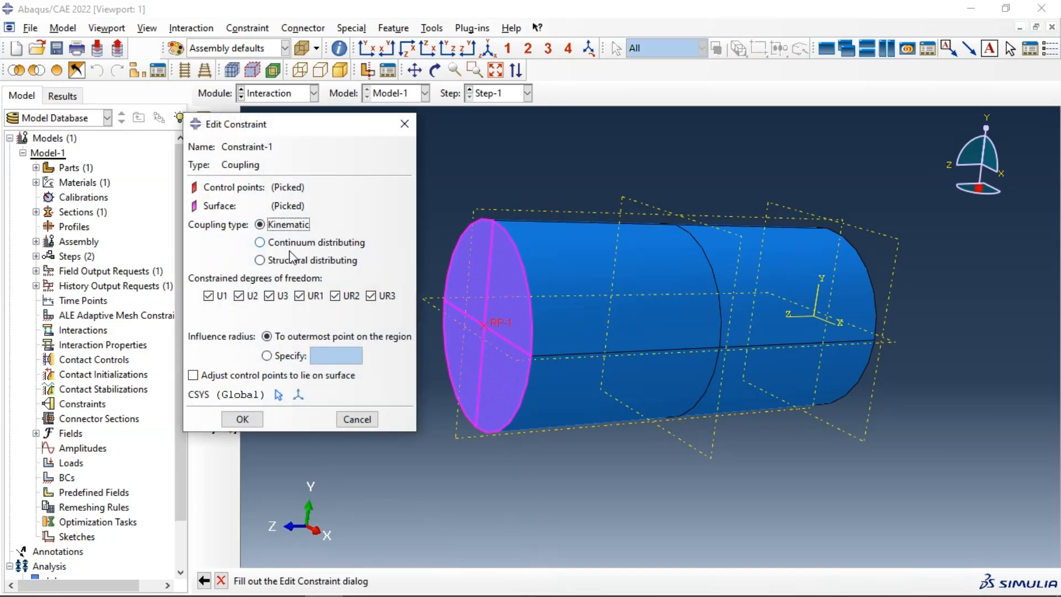
{"action": "left_click_drag", "start_coordinate": [289, 131], "coordinate": [220, 115]}
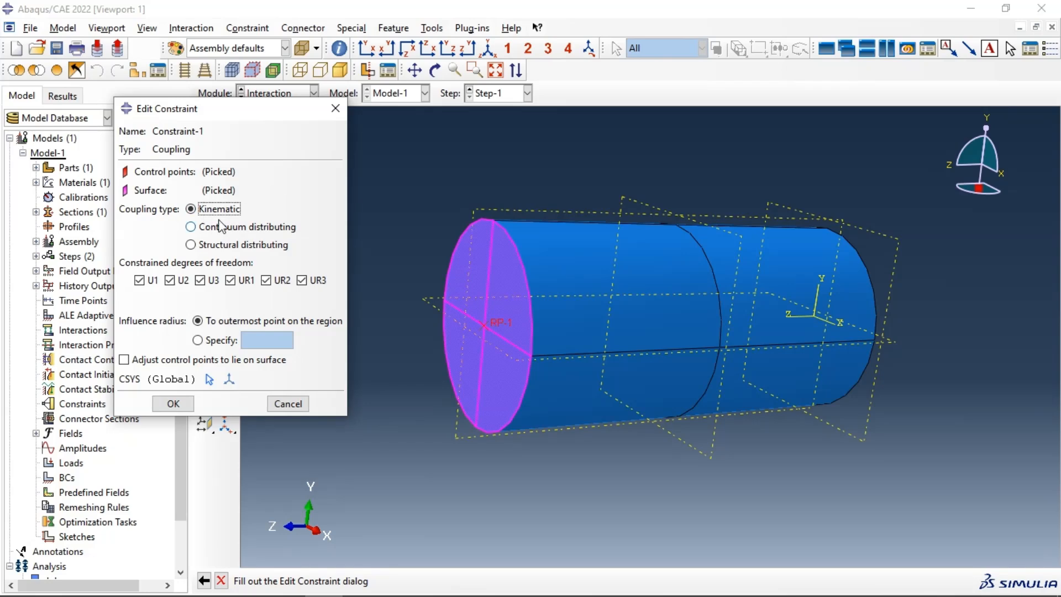
{"action": "left_click", "coordinate": [182, 404]}
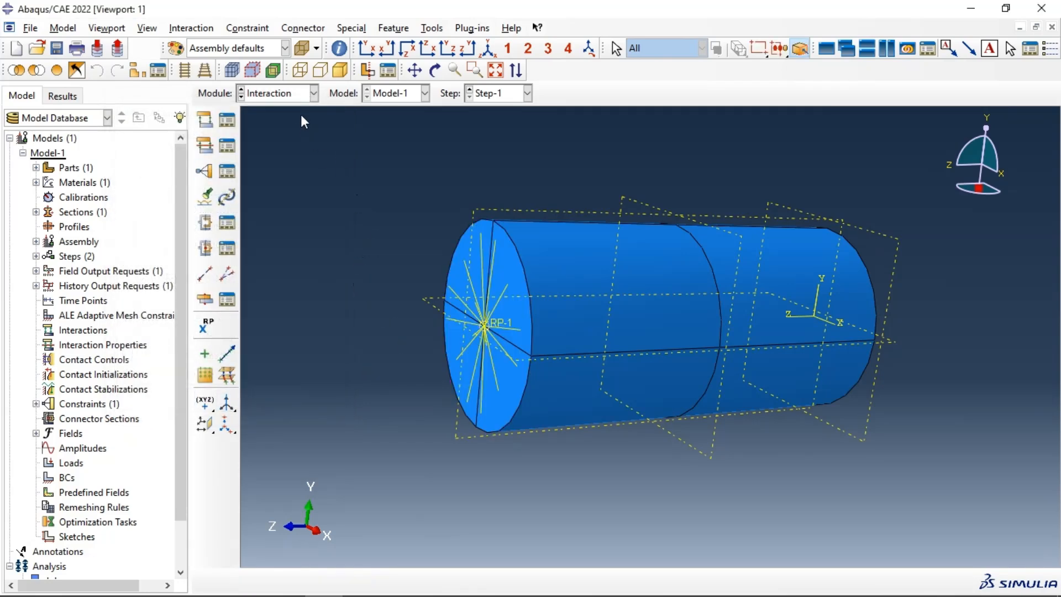
- Switch to the Load module and begin a mechanical Symmetry/Antisymmetry/Encastre boundary condition in the Initial step
{"action": "left_click", "coordinate": [295, 97]}
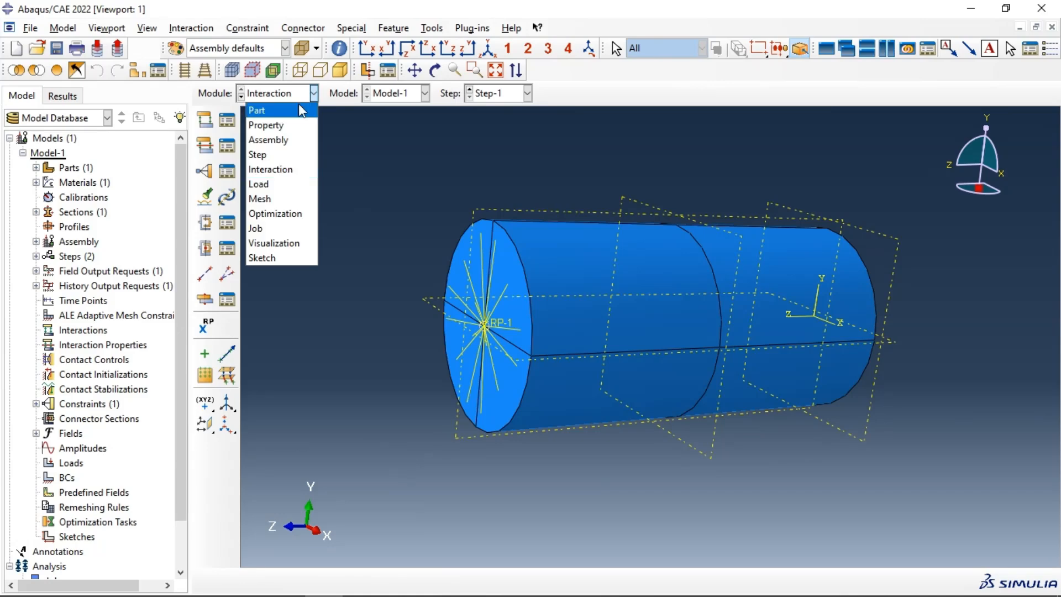
{"action": "left_click", "coordinate": [273, 184]}
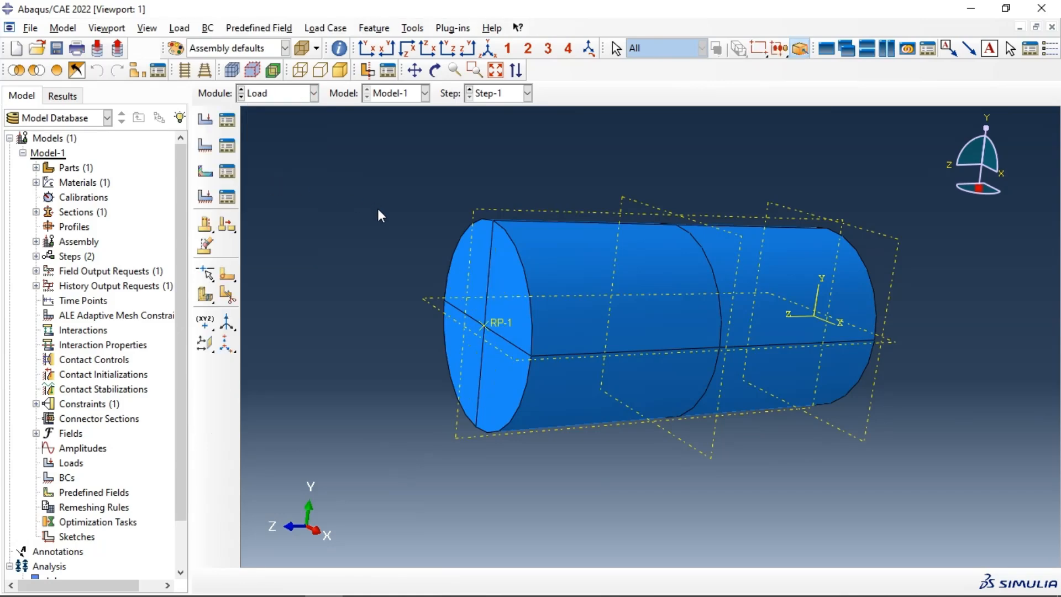
{"action": "left_click_drag", "start_coordinate": [439, 267], "coordinate": [642, 319], "text": "ctrl+alt"}
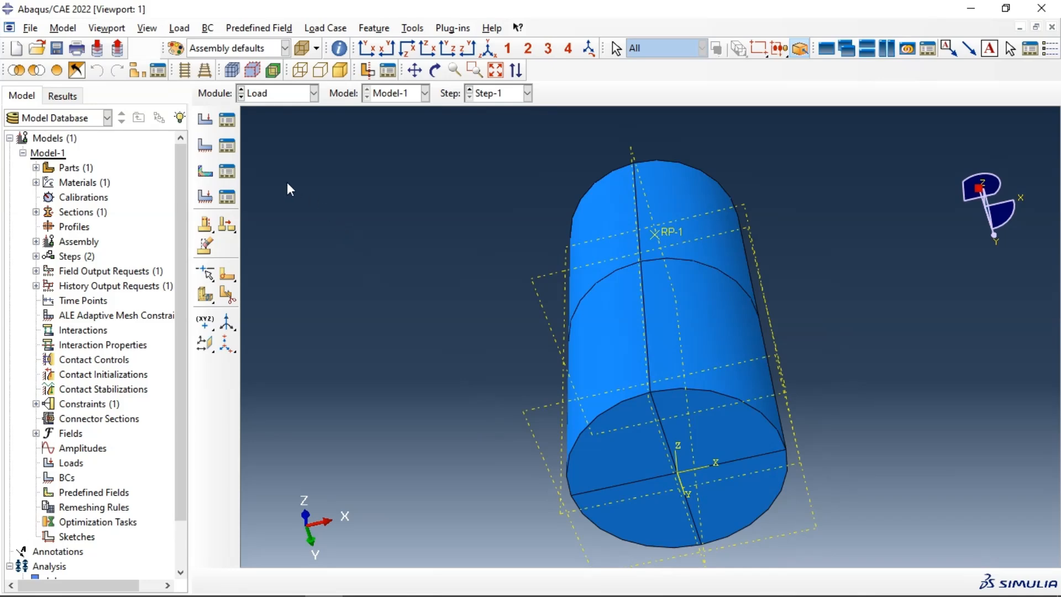
{"action": "left_click", "coordinate": [227, 145]}
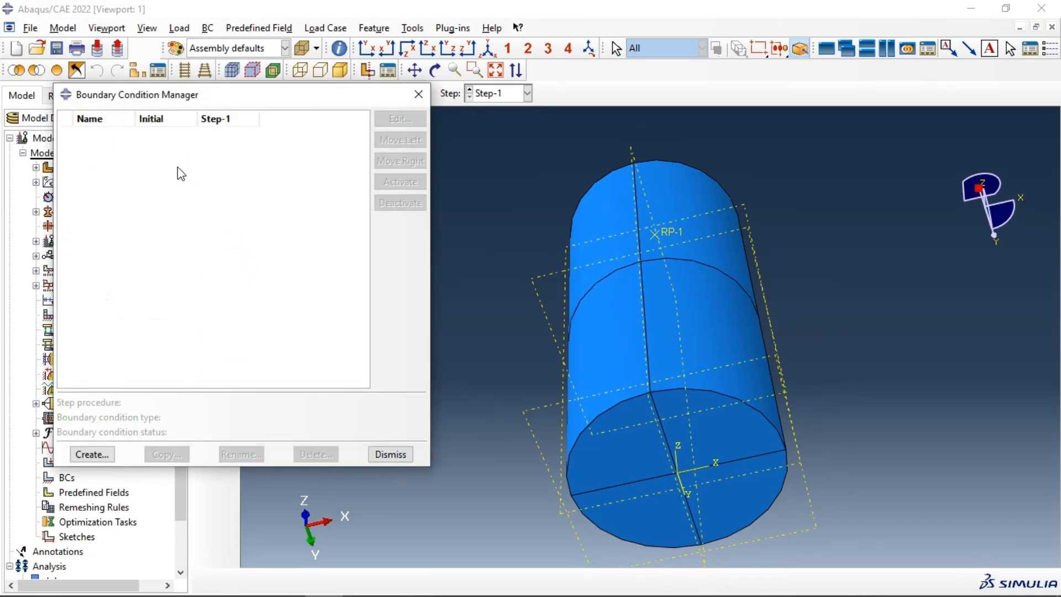
{"action": "left_click", "coordinate": [83, 454]}
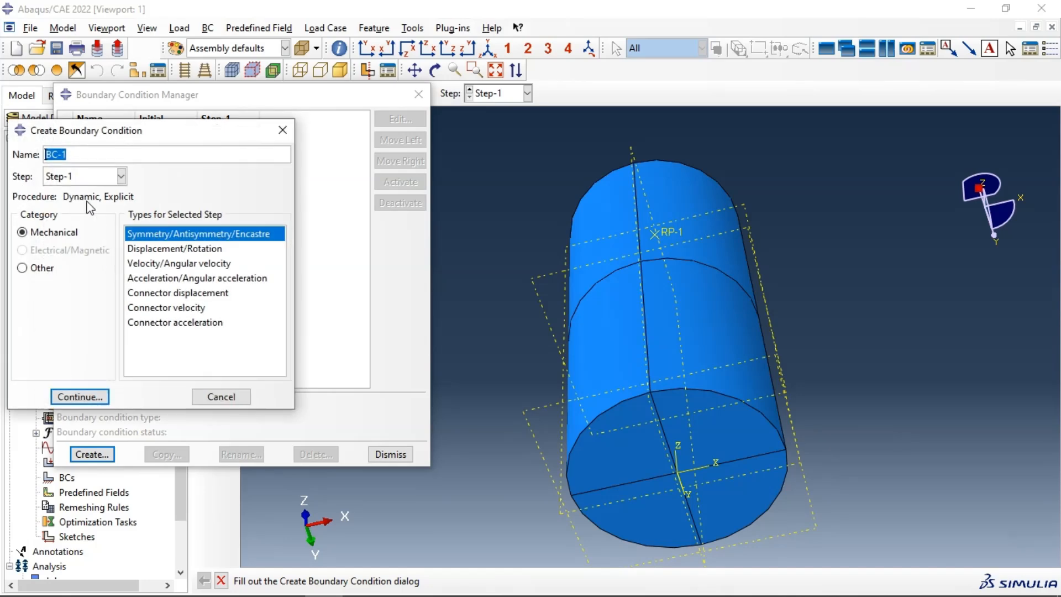
{"action": "left_click", "coordinate": [79, 178]}
{"action": "left_click", "coordinate": [83, 191]}
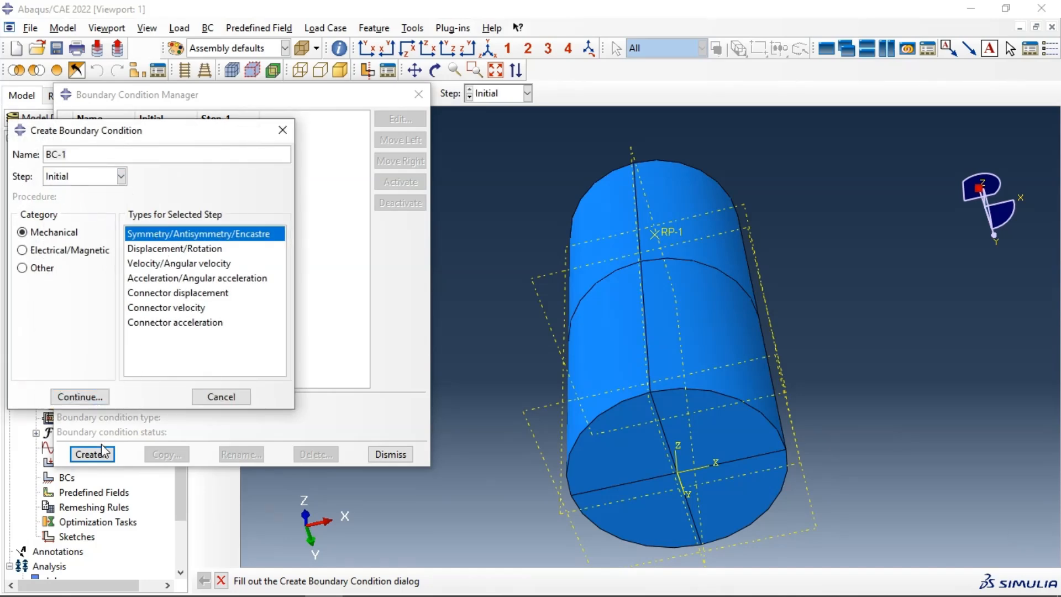
{"action": "left_click", "coordinate": [86, 398]}
- Apply ENCASTRE to all four quadrants of the cylinder's end face at the origin, opposite the reference point
{"action": "left_click", "coordinate": [608, 448]}
{"action": "left_click", "coordinate": [699, 433], "text": "shift"}
{"action": "left_click", "coordinate": [723, 487], "text": "shift"}
{"action": "left_click", "coordinate": [652, 517], "text": "shift"}
{"action": "left_click", "coordinate": [503, 581]}
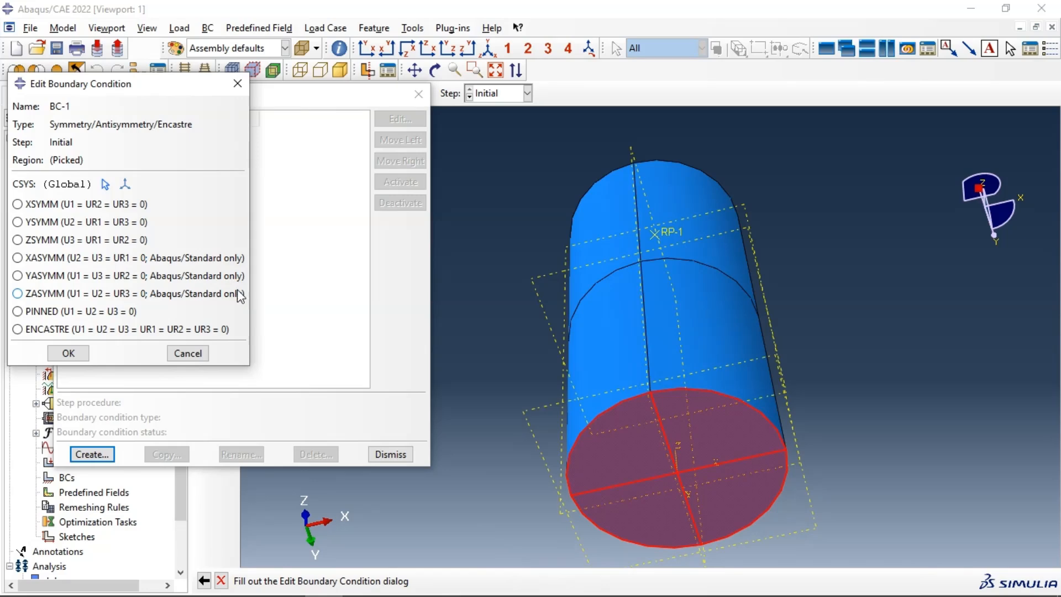
{"action": "left_click", "coordinate": [42, 330]}
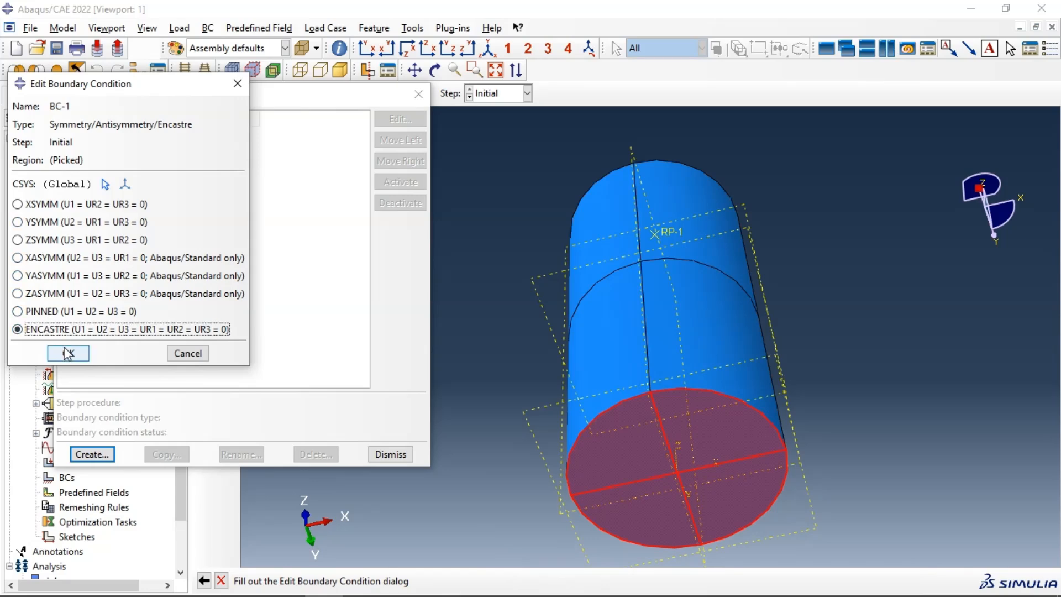
{"action": "left_click", "coordinate": [69, 354]}
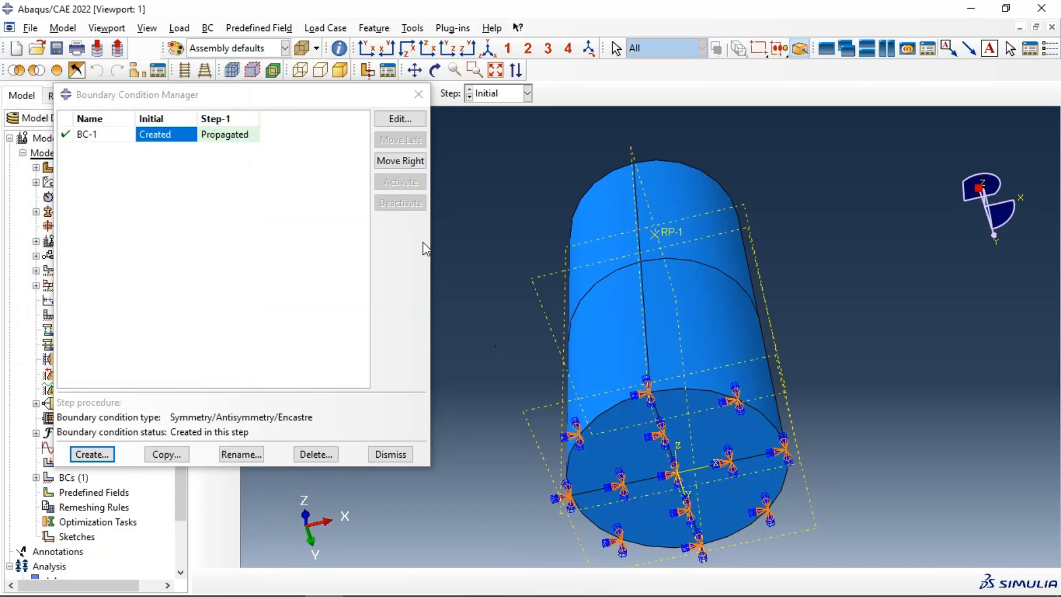
{"action": "left_click", "coordinate": [390, 455]}
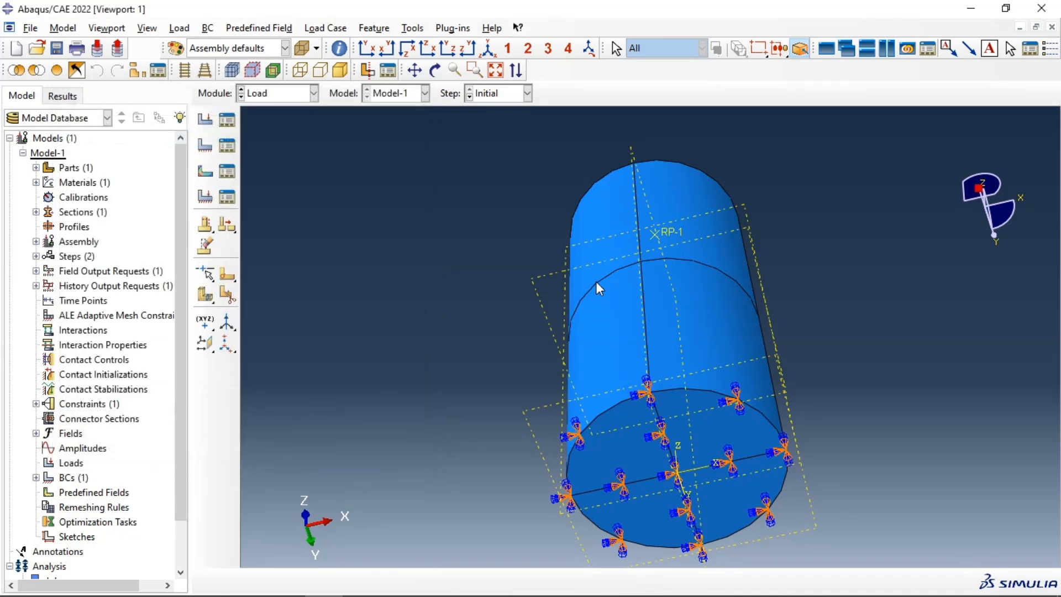
- Begin a second mechanical boundary condition of type Displacement/Rotation in the Initial step, with the reference-point end face in view
{"action": "left_click", "coordinate": [436, 71]}
{"action": "left_click_drag", "start_coordinate": [615, 175], "coordinate": [718, 294]}
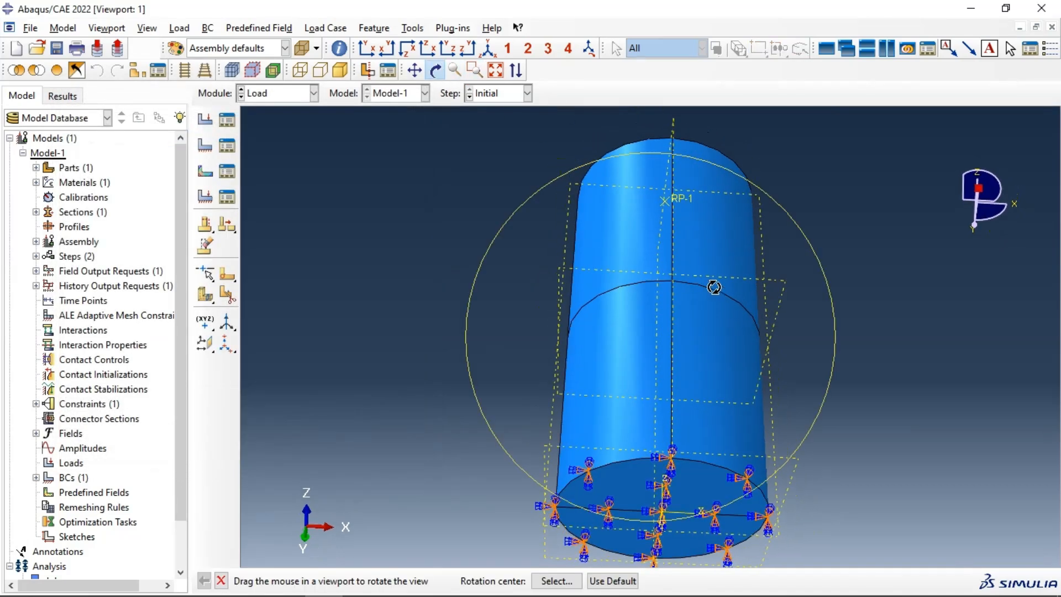
{"action": "left_click_drag", "start_coordinate": [678, 213], "coordinate": [664, 386]}
{"action": "left_click_drag", "start_coordinate": [680, 245], "coordinate": [633, 326]}
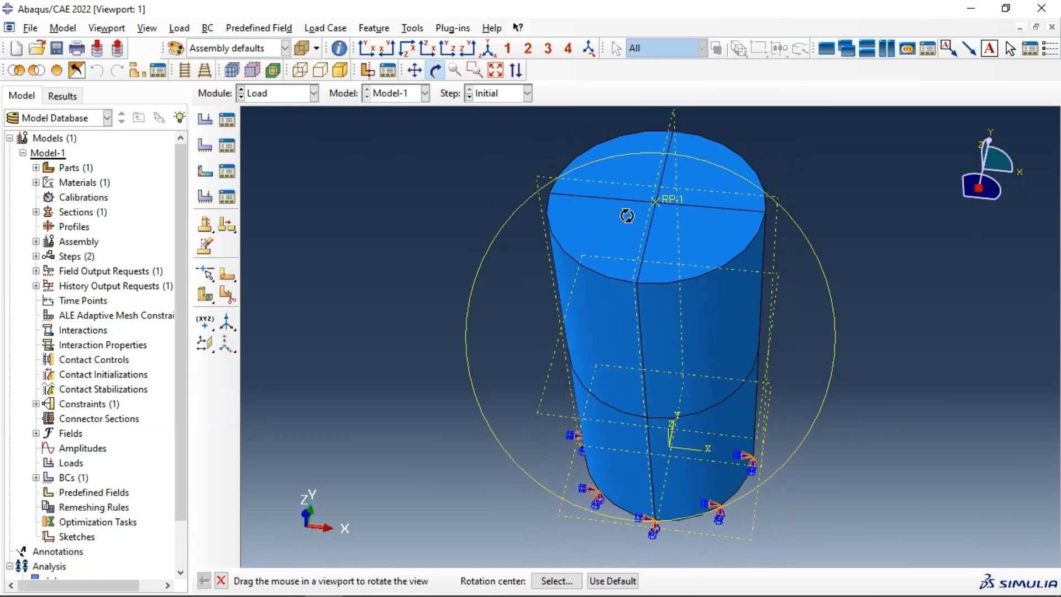
{"action": "left_click", "coordinate": [227, 145]}
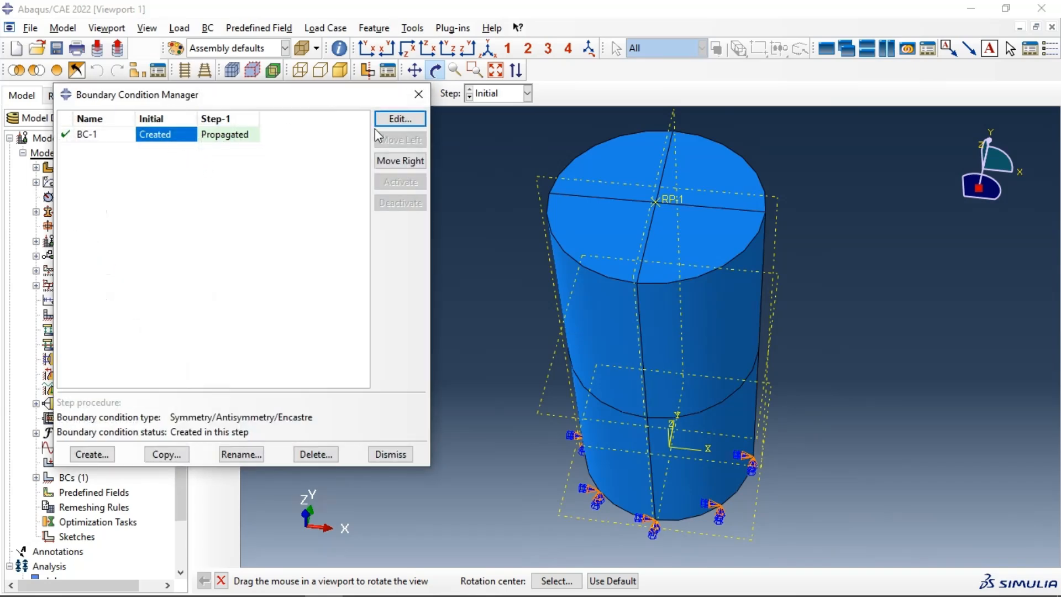
{"action": "left_click", "coordinate": [395, 120]}
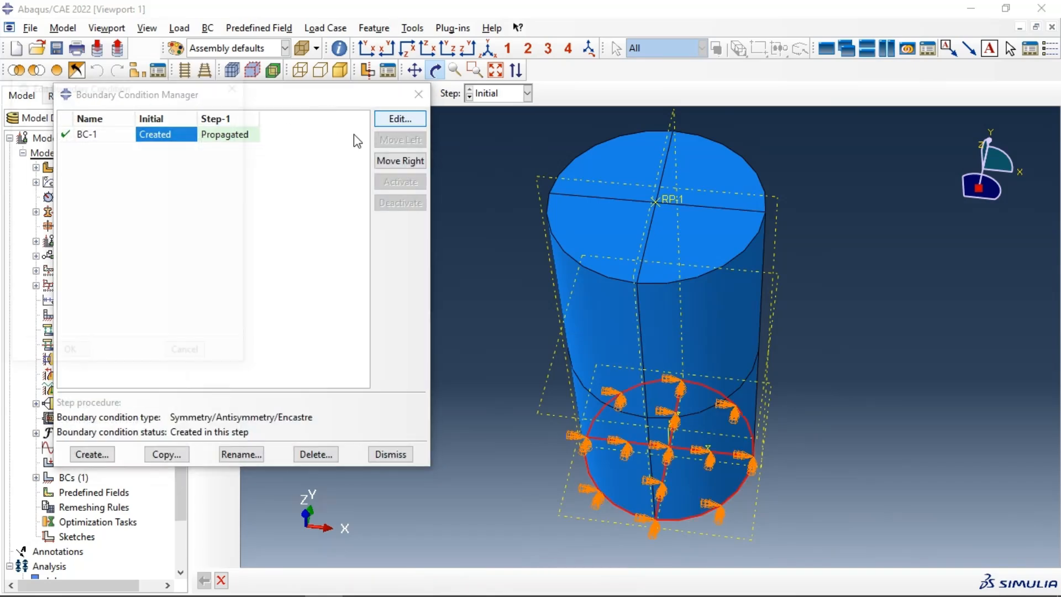
{"action": "left_click", "coordinate": [233, 87]}
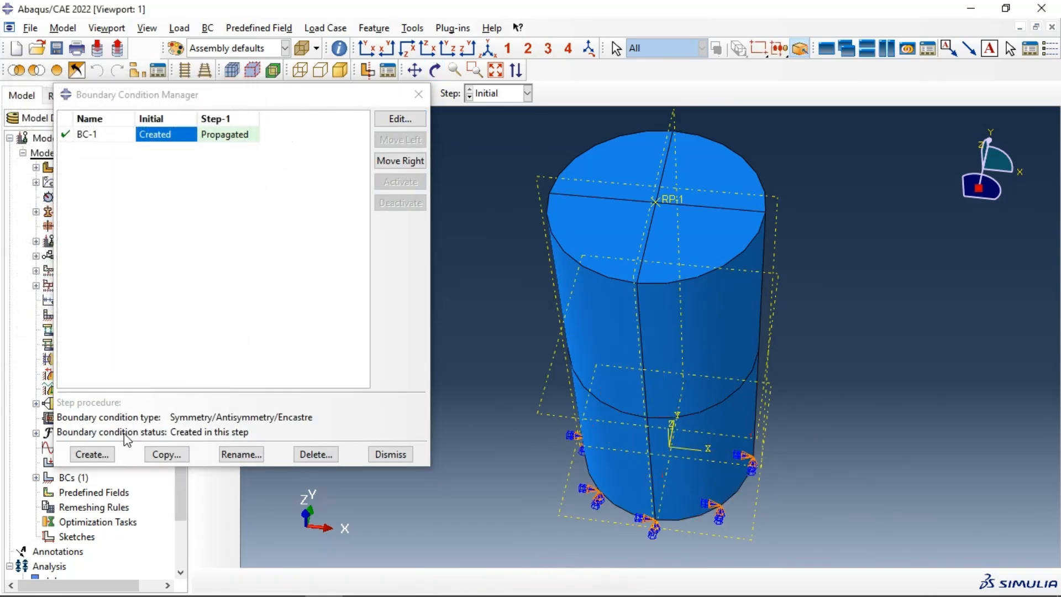
{"action": "left_click", "coordinate": [92, 454]}
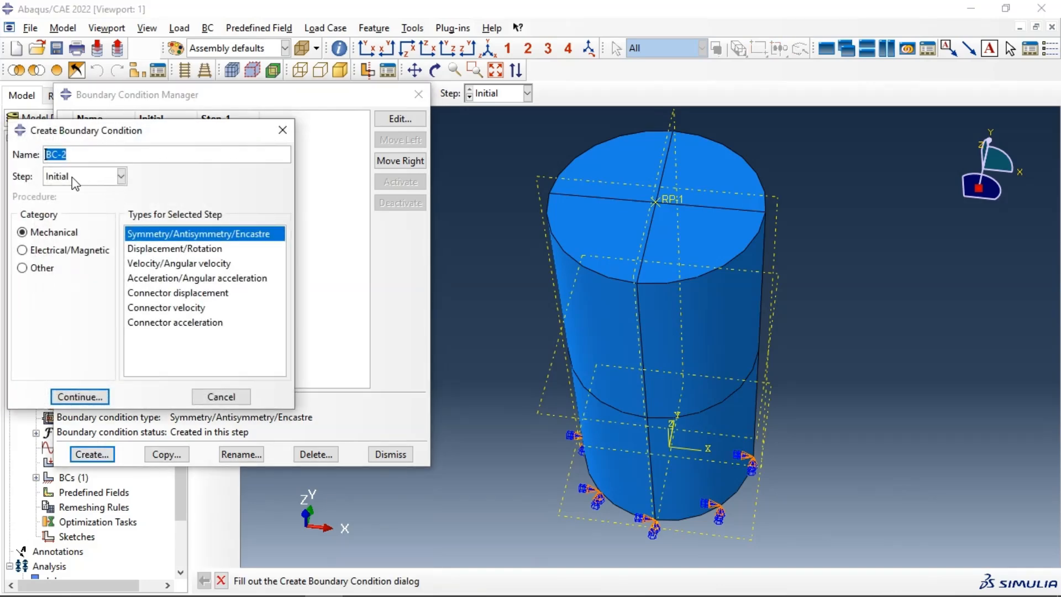
{"action": "left_click", "coordinate": [148, 249]}
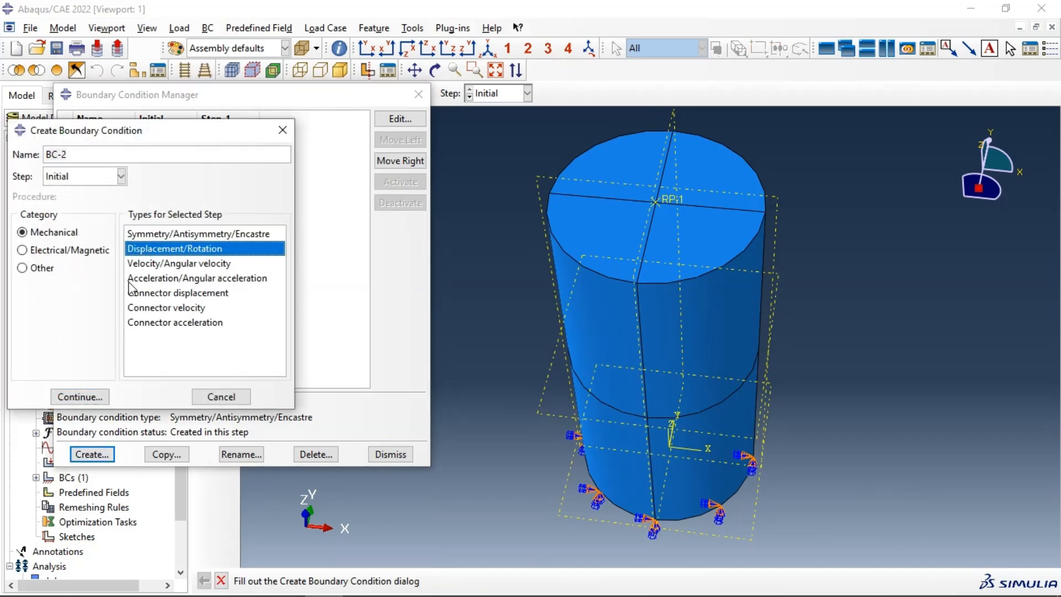
{"action": "left_click", "coordinate": [81, 397]}
- Restrain U1 and U2 on all four quadrants of the end face containing RP-1, leaving U3 and the rotations free
{"action": "left_click", "coordinate": [594, 227]}
{"action": "left_click", "coordinate": [626, 177], "text": "shift"}
{"action": "left_click", "coordinate": [685, 178], "text": "shift"}
{"action": "left_click", "coordinate": [694, 215], "text": "shift"}
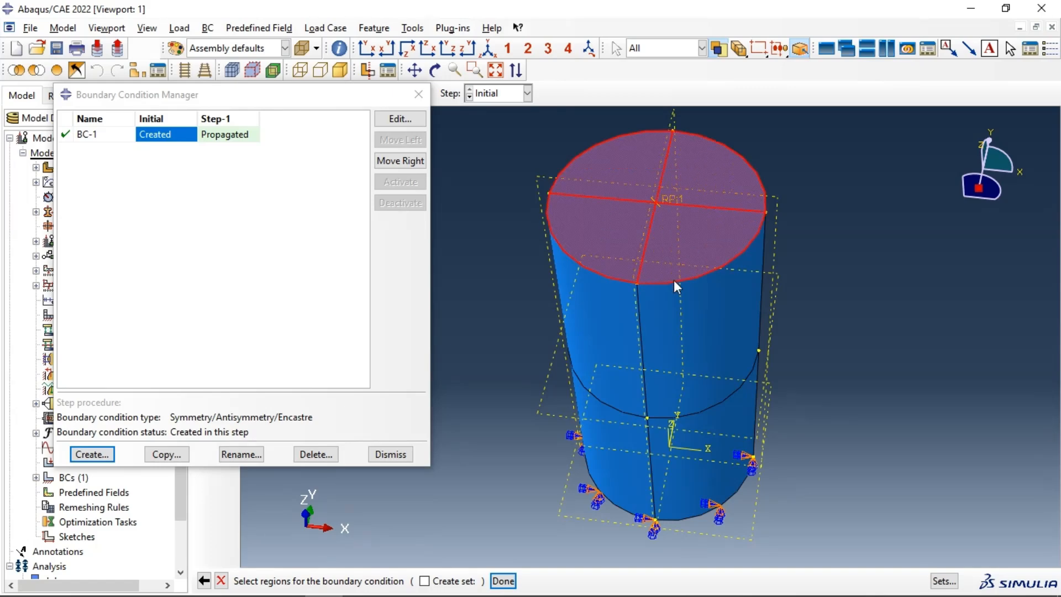
{"action": "left_click", "coordinate": [503, 580]}
{"action": "left_click", "coordinate": [60, 215]}
{"action": "left_click", "coordinate": [58, 232]}
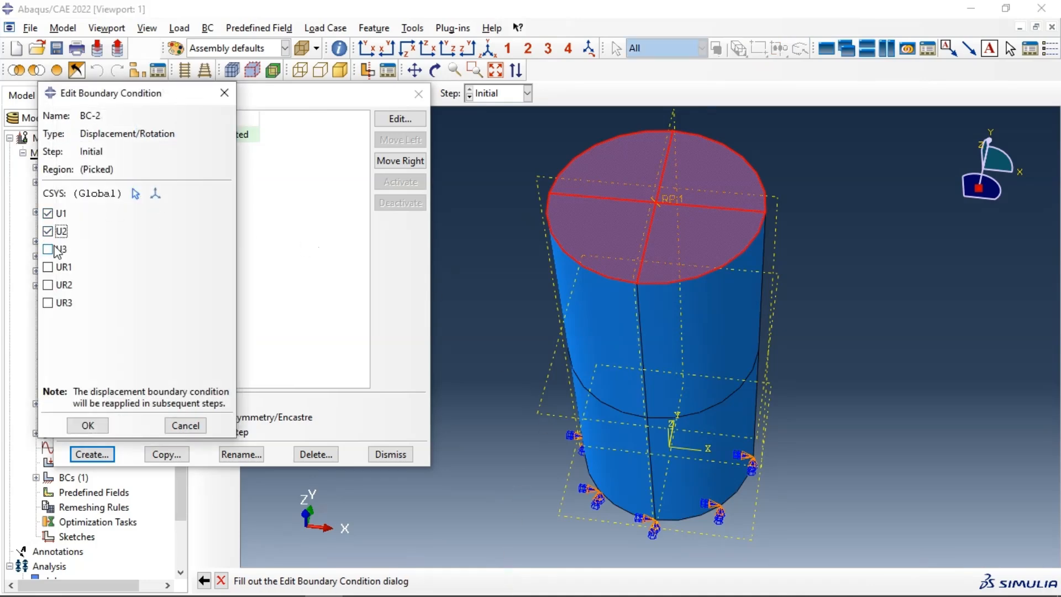
{"action": "left_click_drag", "start_coordinate": [669, 340], "coordinate": [703, 219], "text": "ctrl+alt"}
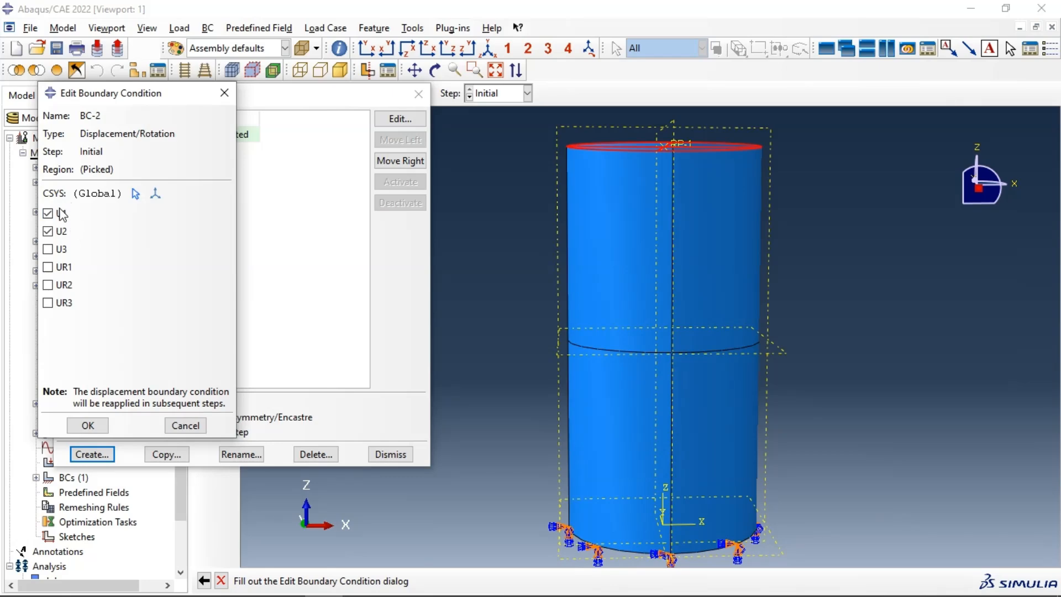
{"action": "left_click", "coordinate": [96, 427]}
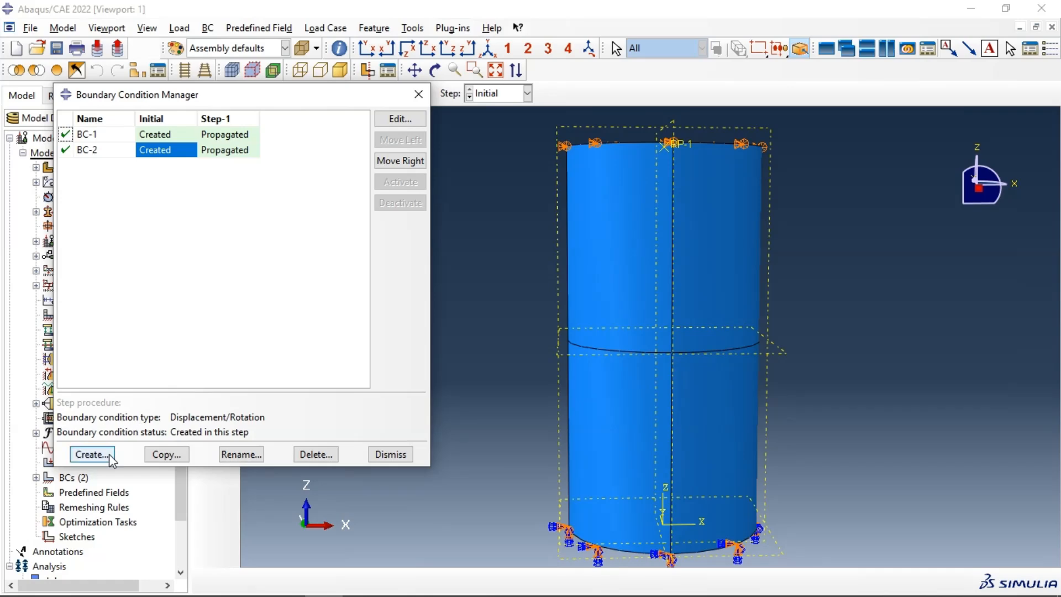
- Begin a mechanical Displacement/Rotation boundary condition in Step-1 on reference point RP-1
{"action": "left_click", "coordinate": [92, 454]}
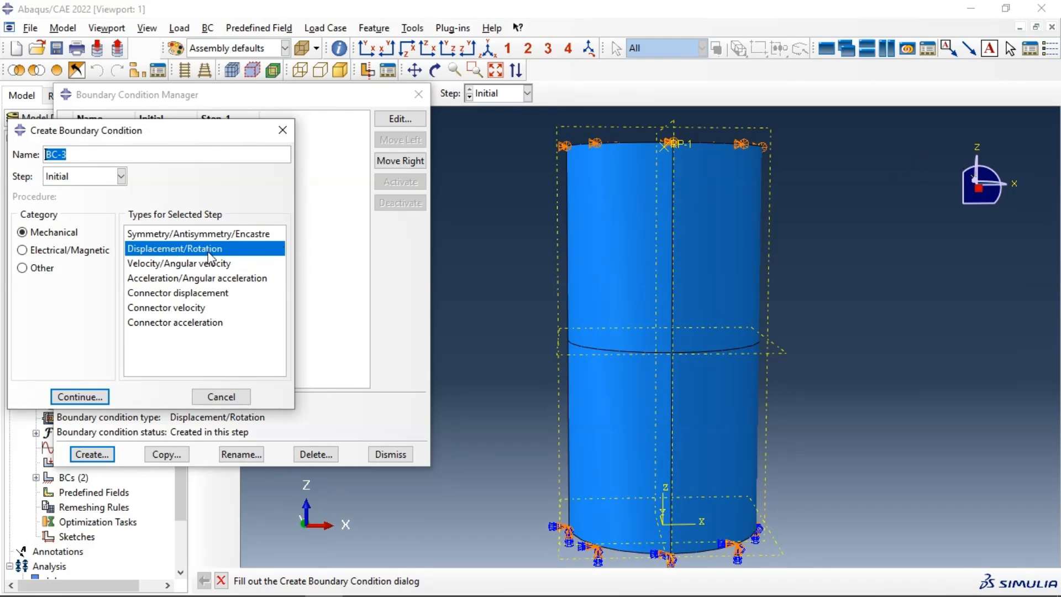
{"action": "left_click", "coordinate": [66, 177]}
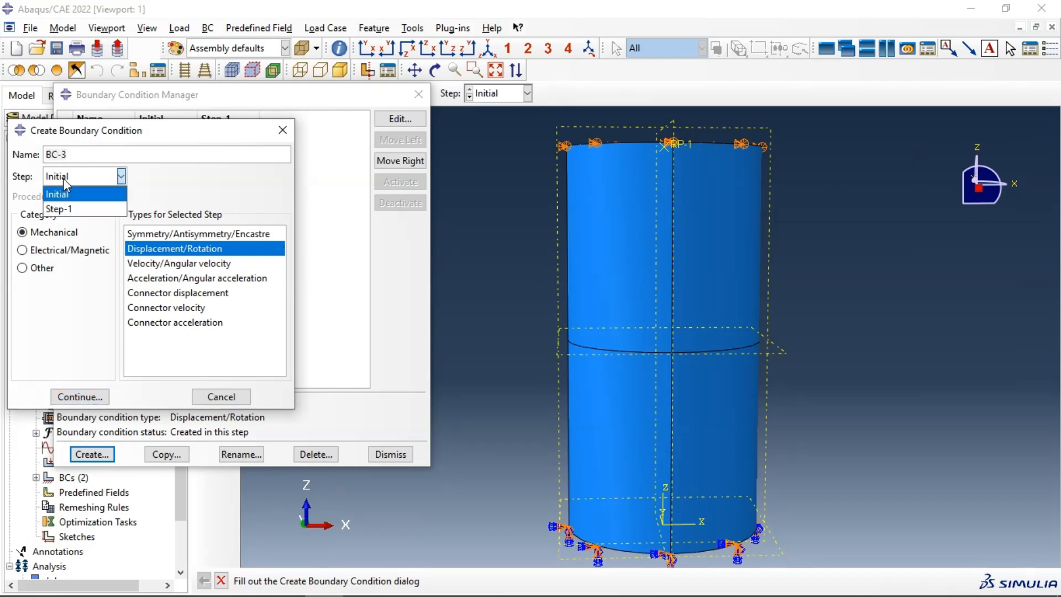
{"action": "left_click", "coordinate": [61, 210]}
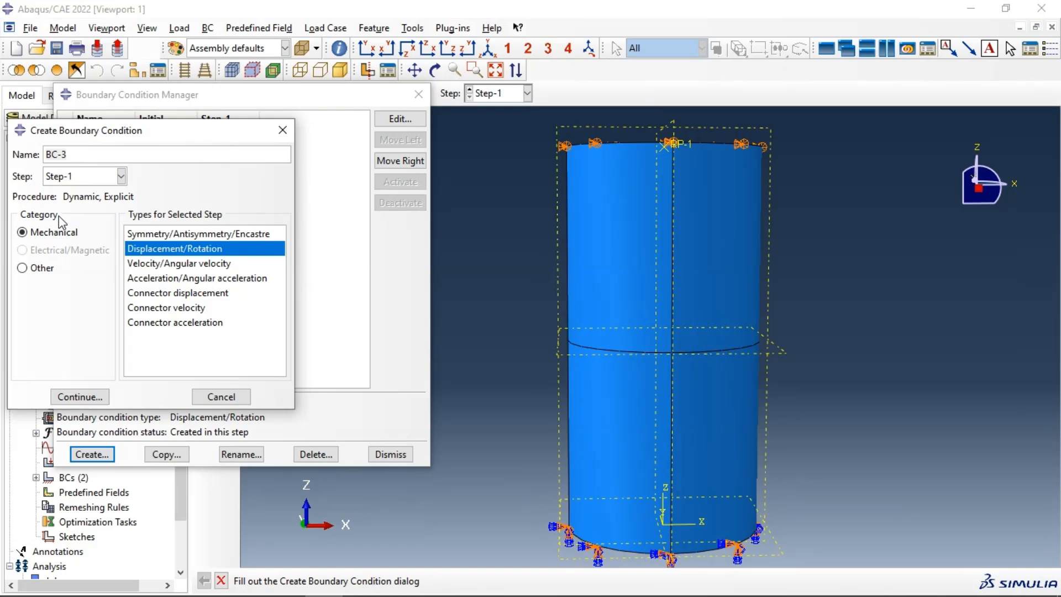
{"action": "left_click", "coordinate": [83, 396]}
{"action": "left_click_drag", "start_coordinate": [673, 148], "coordinate": [672, 224], "text": "ctrl+alt"}
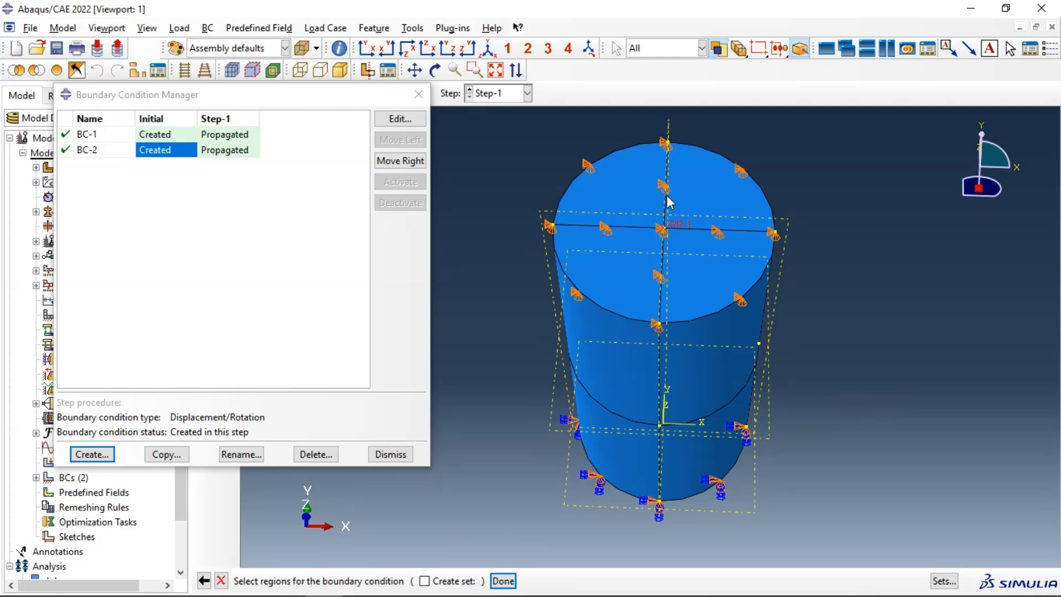
{"action": "left_click", "coordinate": [503, 581]}
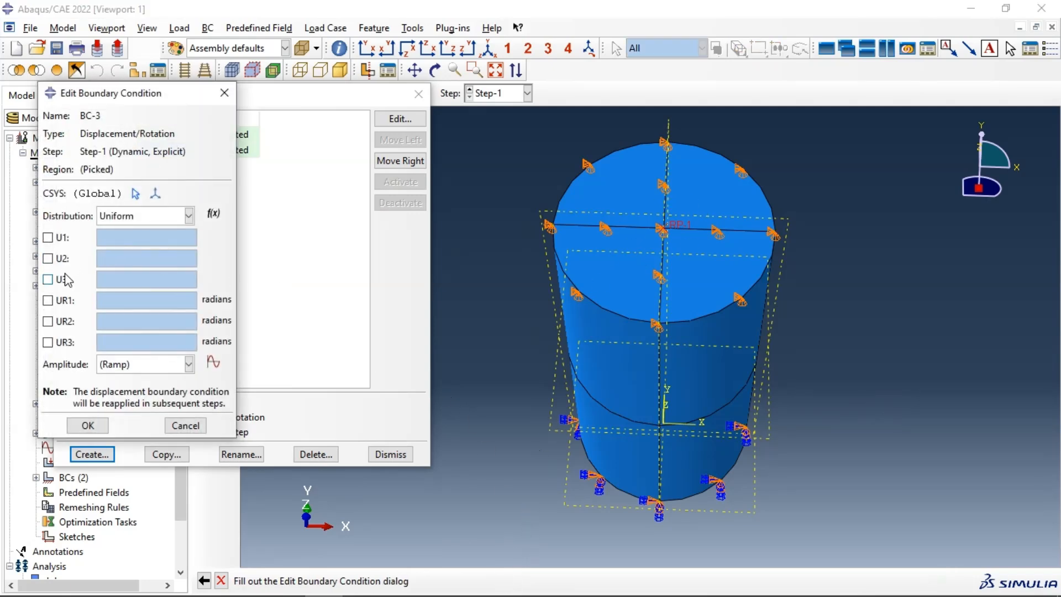
- Set the U3 displacement of the reference point to -2, leaving the other degrees of freedom free
{"action": "left_click", "coordinate": [48, 280]}
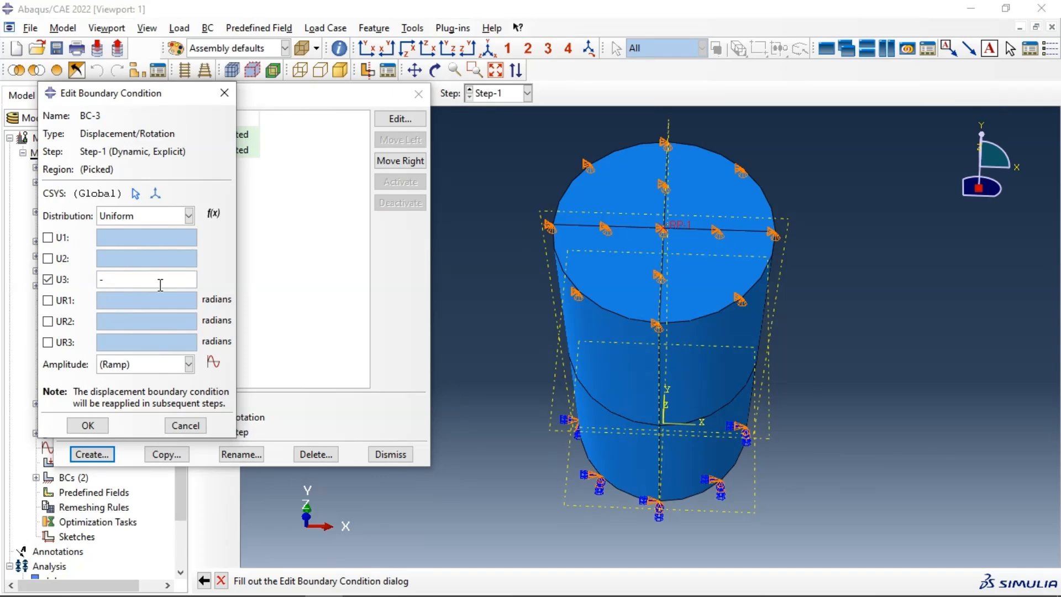
{"action": "type", "text": "-2"}
{"action": "left_click", "coordinate": [97, 426]}
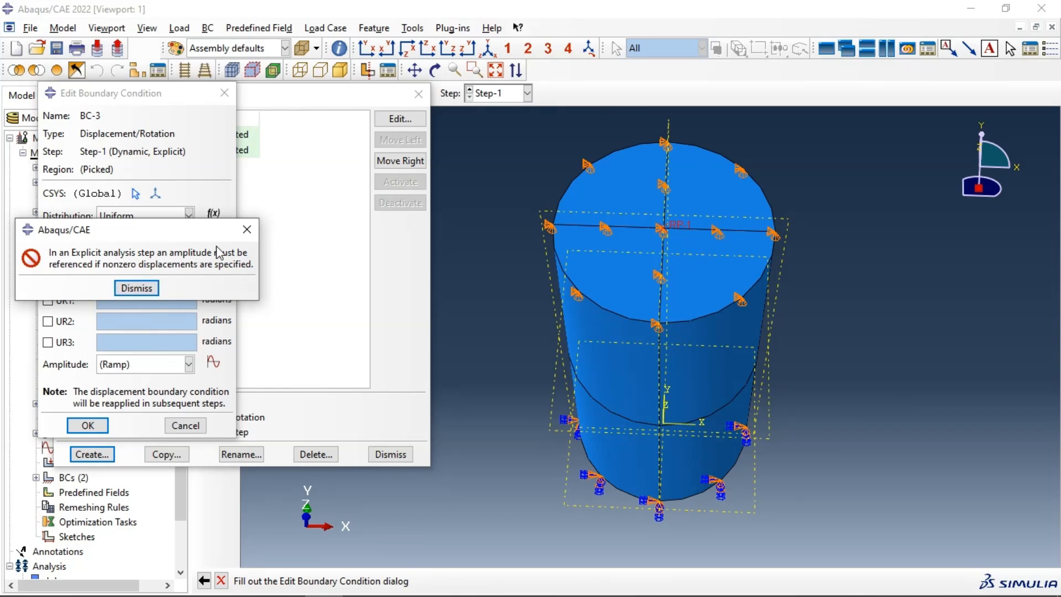
{"action": "left_click", "coordinate": [142, 288]}
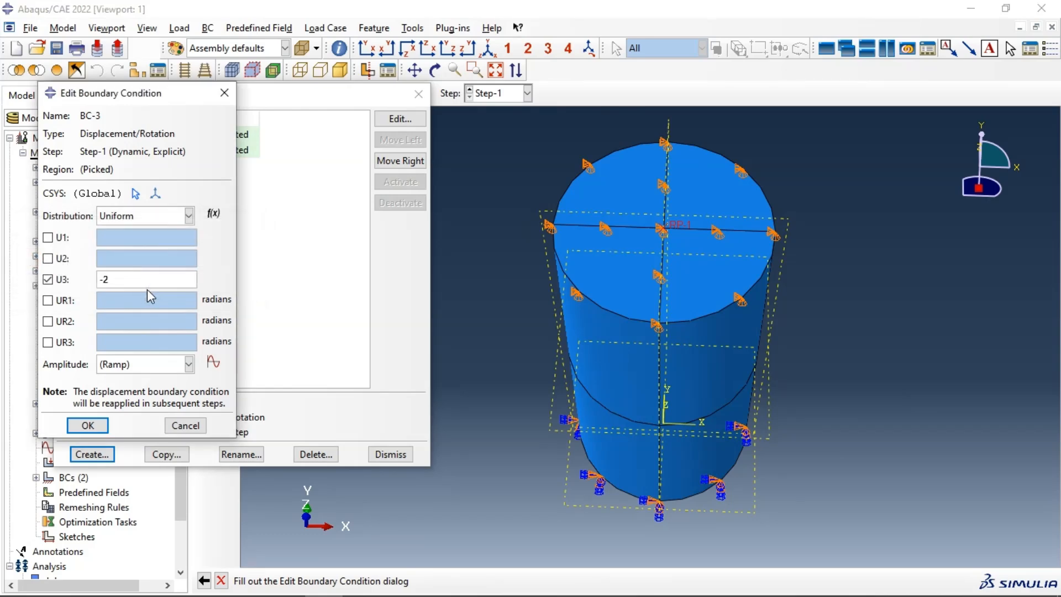
- Create a tabular amplitude and enter matching time and amplitude values of 0, 0.1, 0.2 and 0.3
{"action": "left_click", "coordinate": [215, 364]}
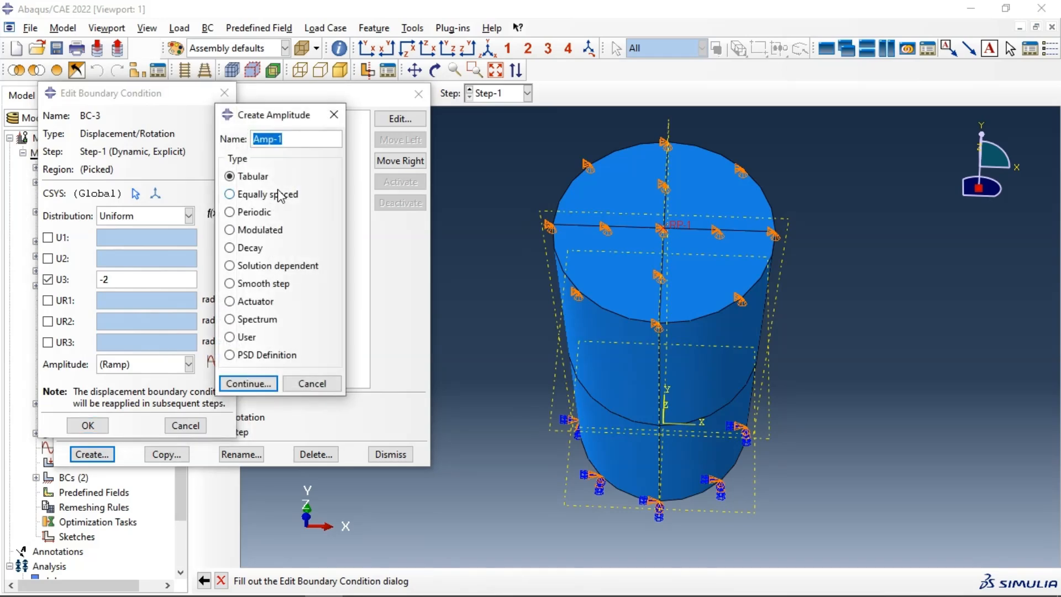
{"action": "left_click", "coordinate": [249, 384]}
{"action": "left_click", "coordinate": [214, 278]}
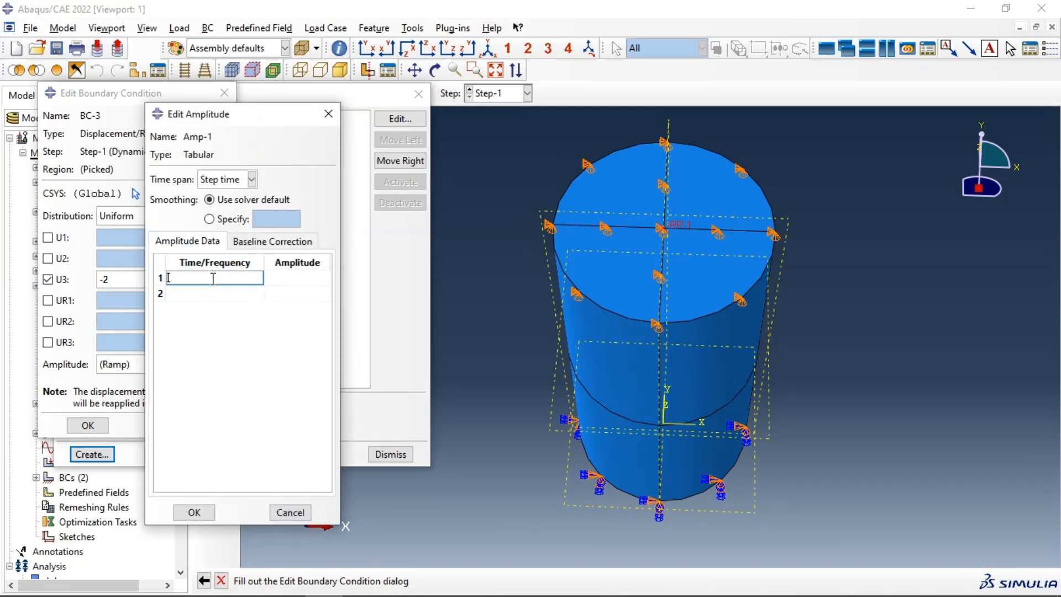
{"action": "type", "text": "0"}
{"action": "key", "text": "Tab"}
{"action": "type", "text": "0"}
{"action": "key", "text": "Tab"}
{"action": "type", "text": "0.1"}
{"action": "key", "text": "Tab"}
{"action": "type", "text": "0.1"}
{"action": "key", "text": "Tab"}
{"action": "type", "text": "0.2"}
{"action": "key", "text": "Tab"}
{"action": "type", "text": "0.2"}
{"action": "key", "text": "Tab"}
{"action": "type", "text": "0.3"}
{"action": "key", "text": "Tab"}
{"action": "type", "text": "0.3"}
{"action": "key", "text": "Tab"}
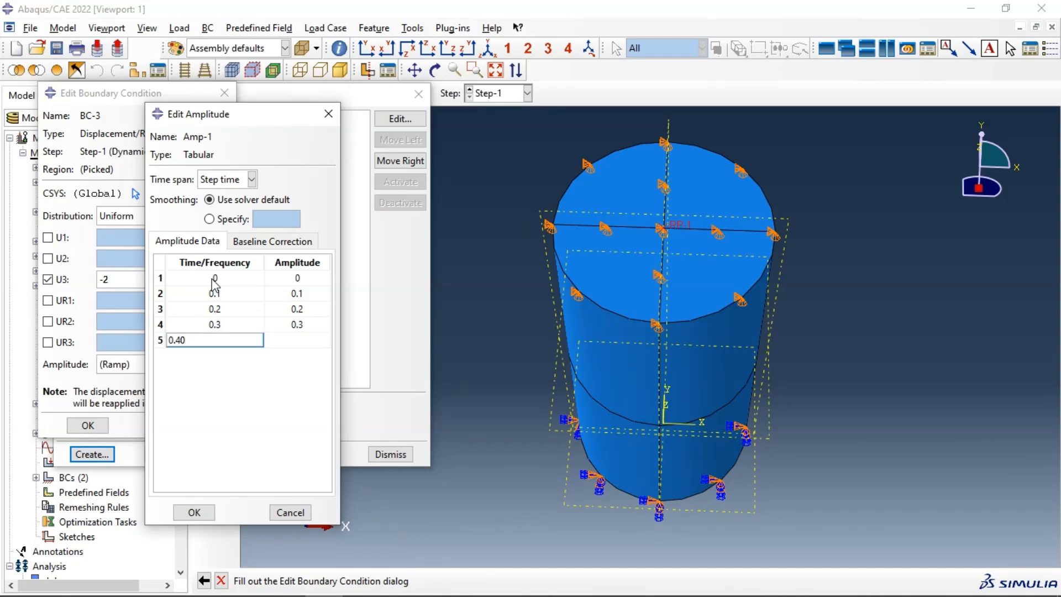
- Continue the amplitude table with matching time and amplitude rows of 0.4, 0.5, 0.6, 0.7 and a second 0.7
{"action": "type", "text": "0.40"}
{"action": "key", "text": "Tab"}
{"action": "type", "text": "0.4"}
{"action": "key", "text": "Tab"}
{"action": "type", "text": "0.5"}
{"action": "key", "text": "Tab"}
{"action": "type", "text": "0"}
{"action": "key", "text": "Tab"}
{"action": "type", "text": "0.6"}
{"action": "key", "text": "Tab"}
{"action": "type", "text": "0"}
{"action": "key", "text": "Tab"}
{"action": "type", "text": "0.7"}
{"action": "key", "text": "Tab"}
{"action": "type", "text": "0.7"}
{"action": "key", "text": "Tab"}
{"action": "type", "text": "0.7"}
{"action": "key", "text": "Tab"}
{"action": "type", "text": "0.7"}
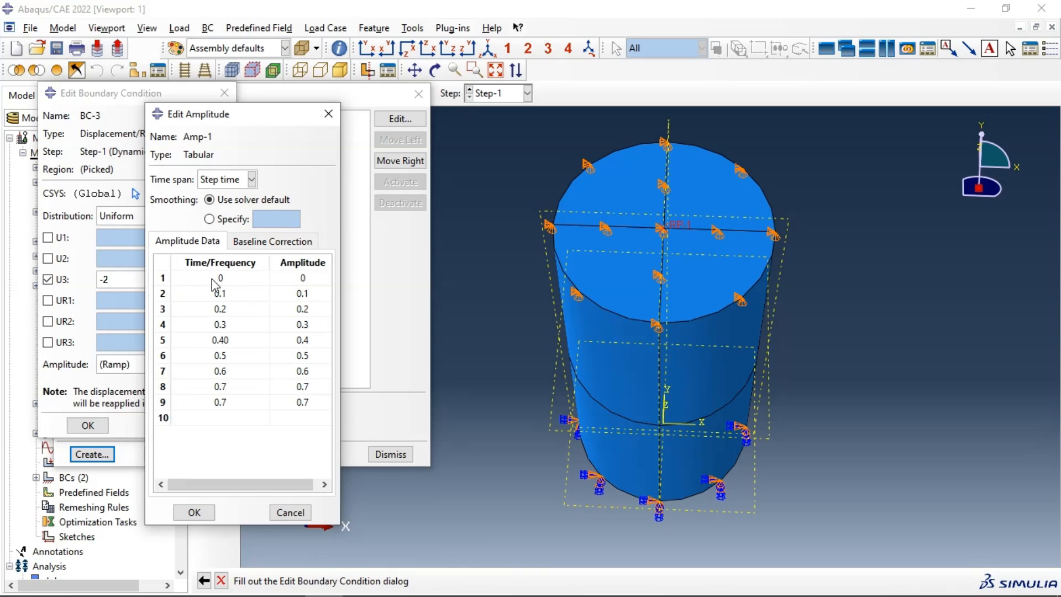
{"action": "key", "text": "Tab"}
{"action": "type", "text": "0"}
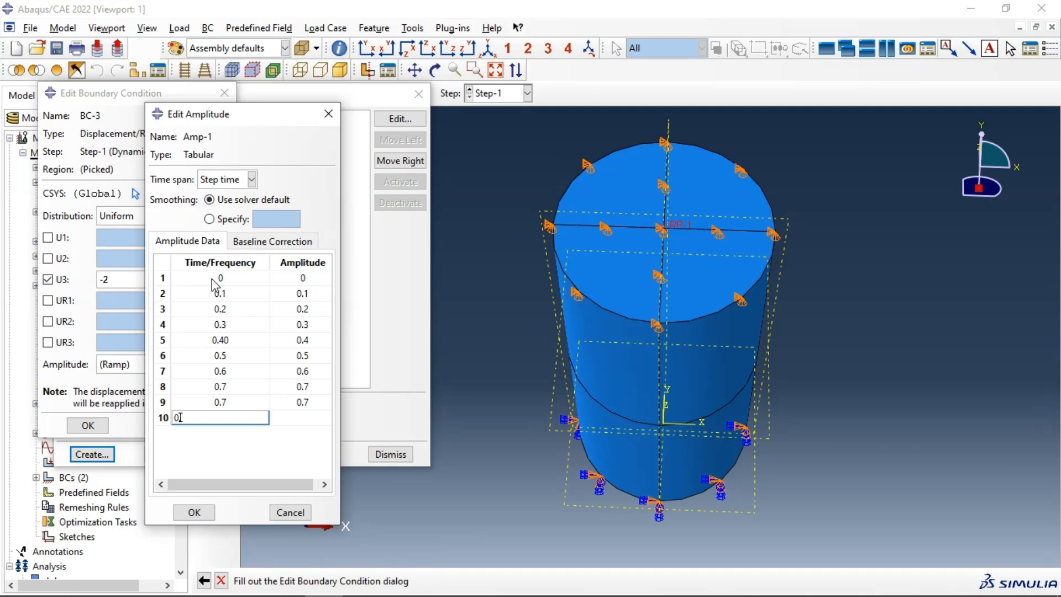
- Change the ninth amplitude row to 0.8 for both time and amplitude, and complete the table with matching rows 0.9 and 1
{"action": "left_click", "coordinate": [235, 404]}
{"action": "type", "text": "0.8"}
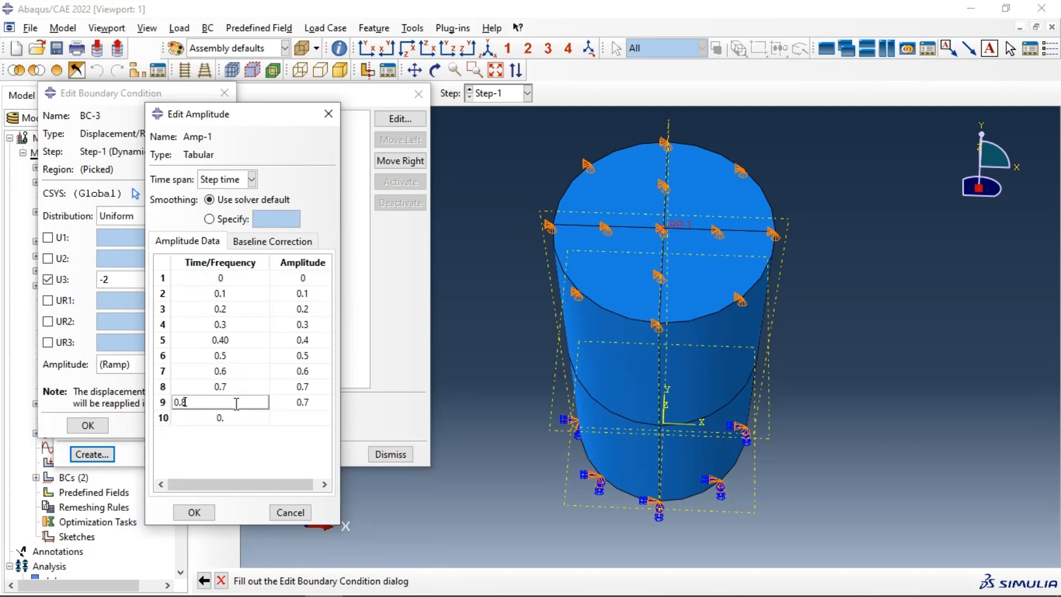
{"action": "left_click", "coordinate": [310, 403]}
{"action": "type", "text": "0"}
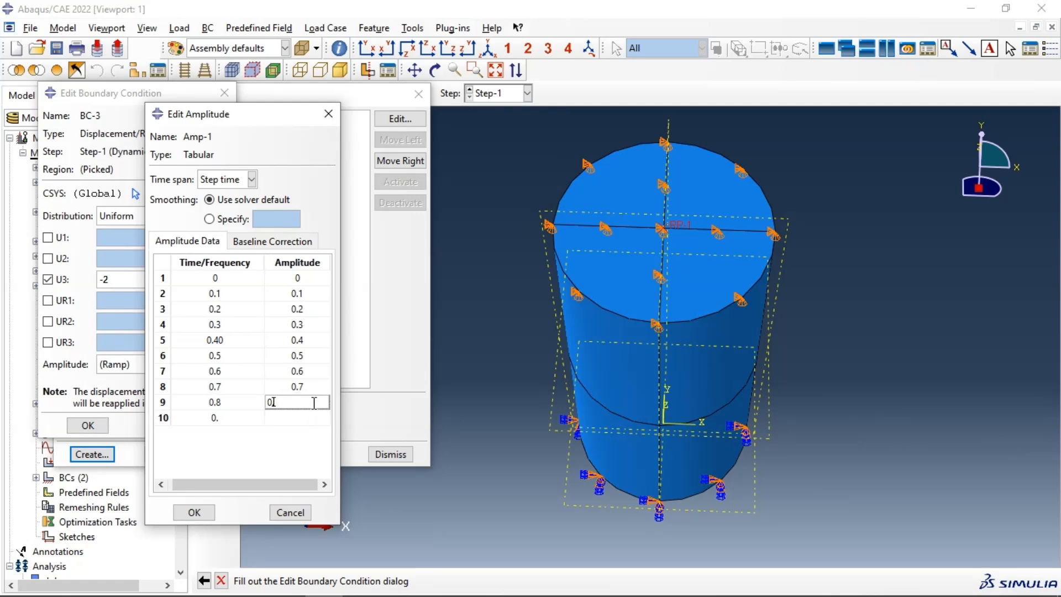
{"action": "key", "text": "Tab"}
{"action": "type", "text": "0.9"}
{"action": "key", "text": "Tab"}
{"action": "type", "text": "0.9"}
{"action": "key", "text": "Tab"}
{"action": "type", "text": "1"}
{"action": "key", "text": "Tab"}
{"action": "type", "text": "1"}
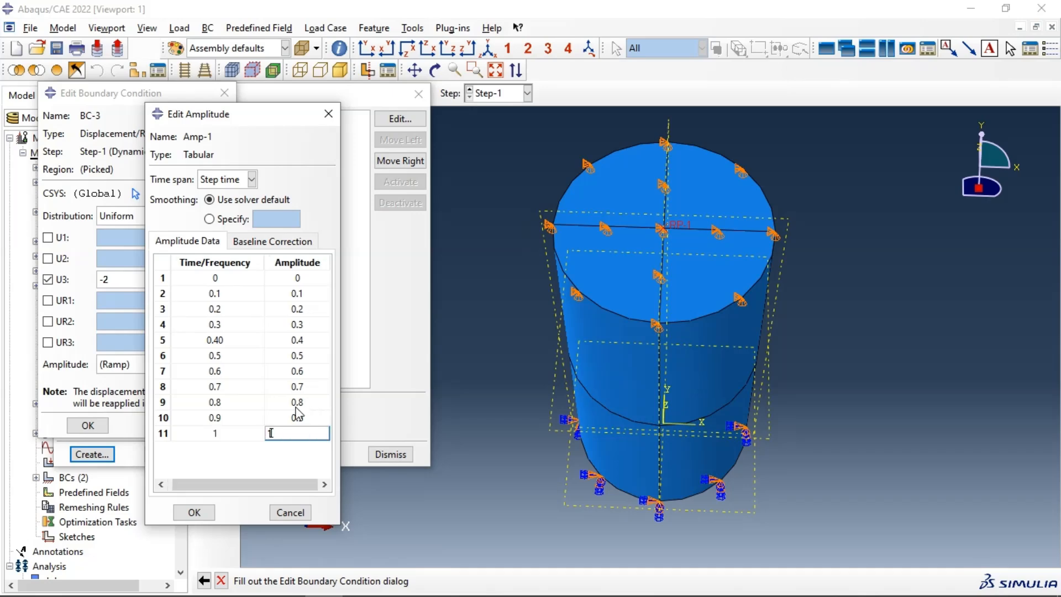
{"action": "left_click", "coordinate": [206, 513]}
- Assign amplitude Amp-1 to the reference point's displacement boundary condition and finish defining boundary conditions
{"action": "left_click", "coordinate": [166, 366]}
{"action": "left_click", "coordinate": [127, 398]}
{"action": "left_click", "coordinate": [88, 425]}
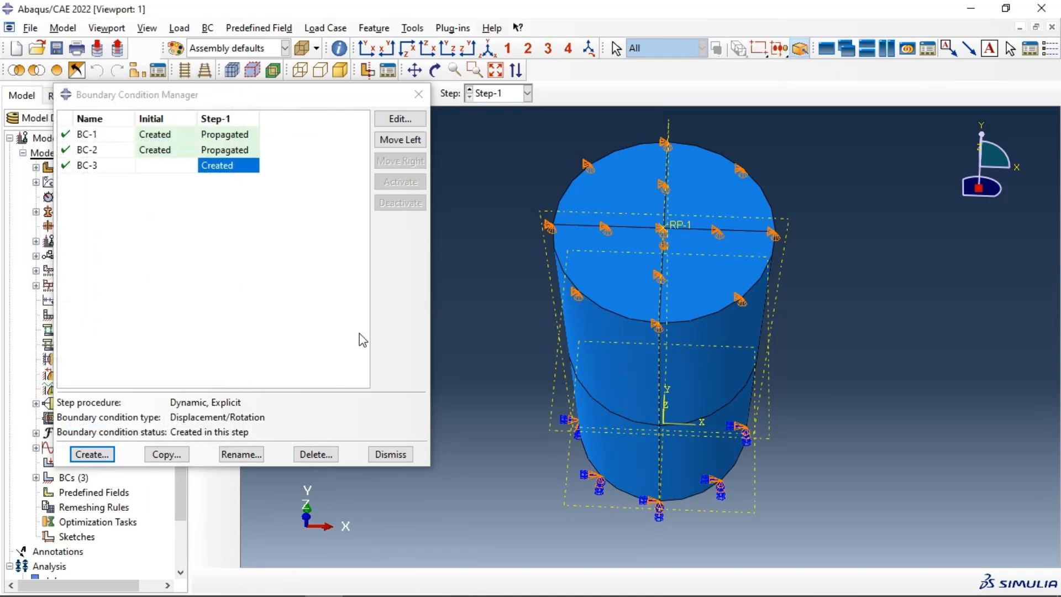
{"action": "left_click", "coordinate": [419, 94]}
- Switch to the Step module and open field output request F-Output-1 for editing
{"action": "left_click", "coordinate": [293, 102]}
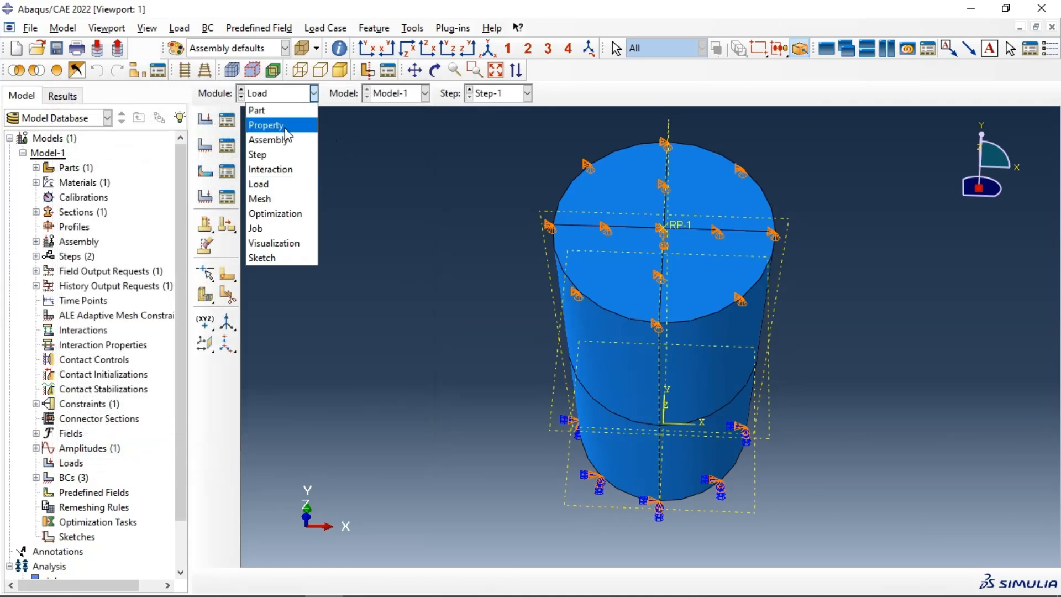
{"action": "left_click", "coordinate": [258, 156]}
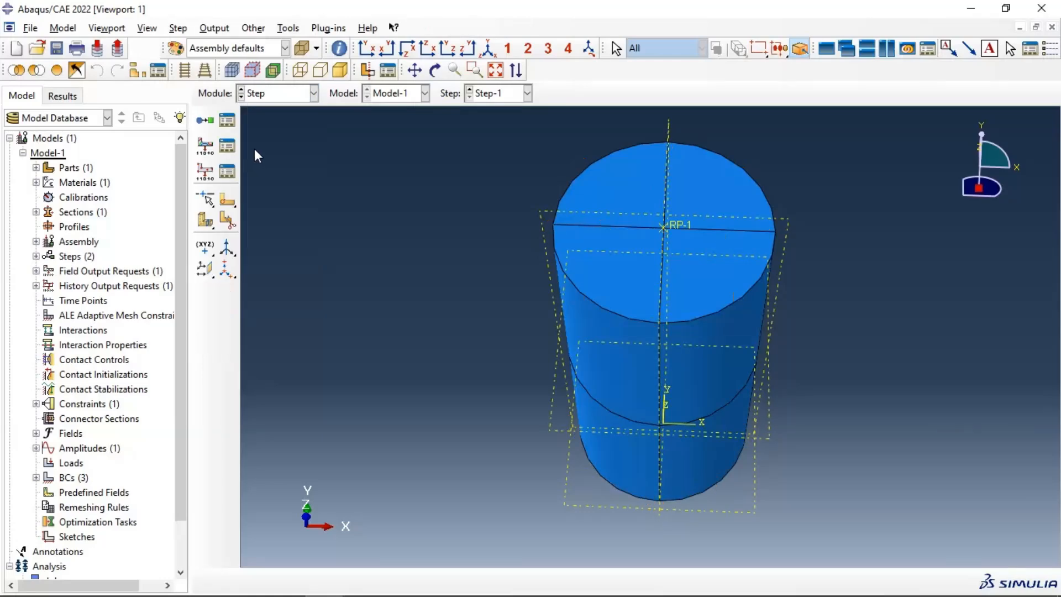
{"action": "left_click", "coordinate": [235, 145]}
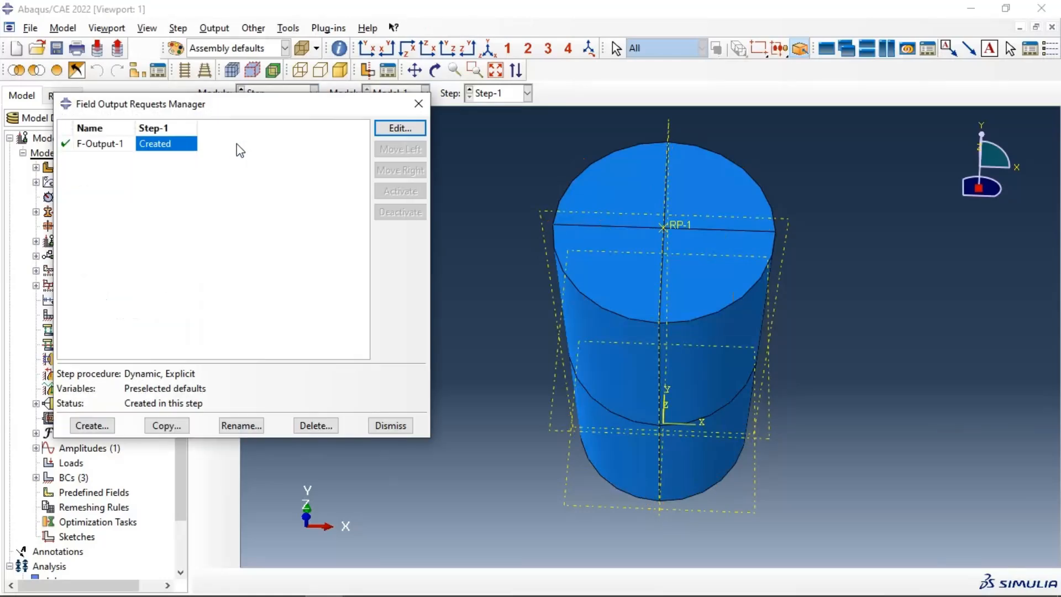
{"action": "left_click", "coordinate": [397, 129]}
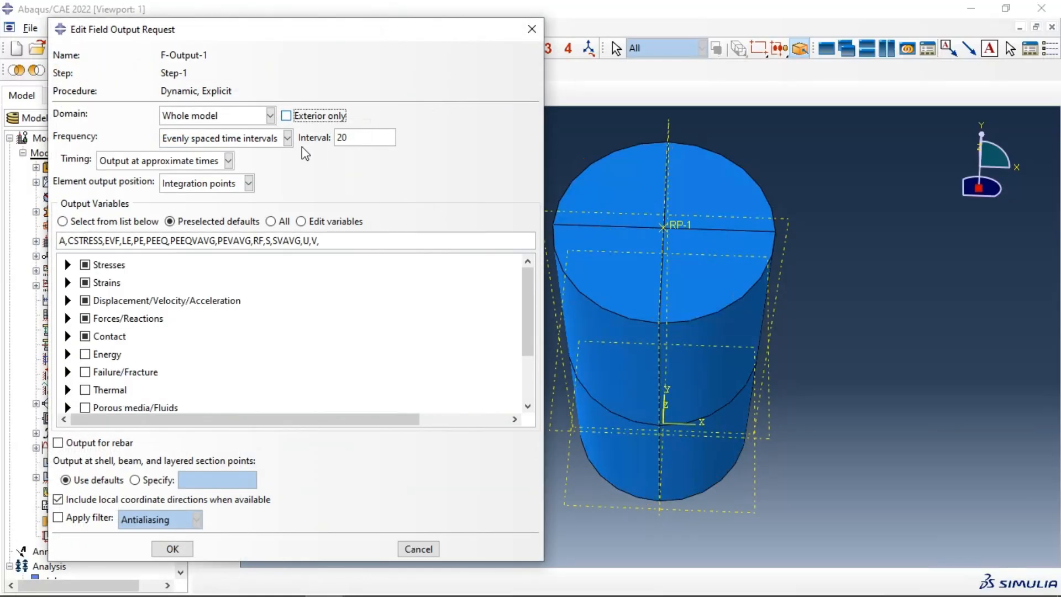
{"action": "left_click_drag", "start_coordinate": [315, 37], "coordinate": [314, 27]}
- Add the Failure/Fracture variables DAMAGEC (compressive damage) and DAMAGET (tensile damage) to the field output request
{"action": "left_click", "coordinate": [70, 362]}
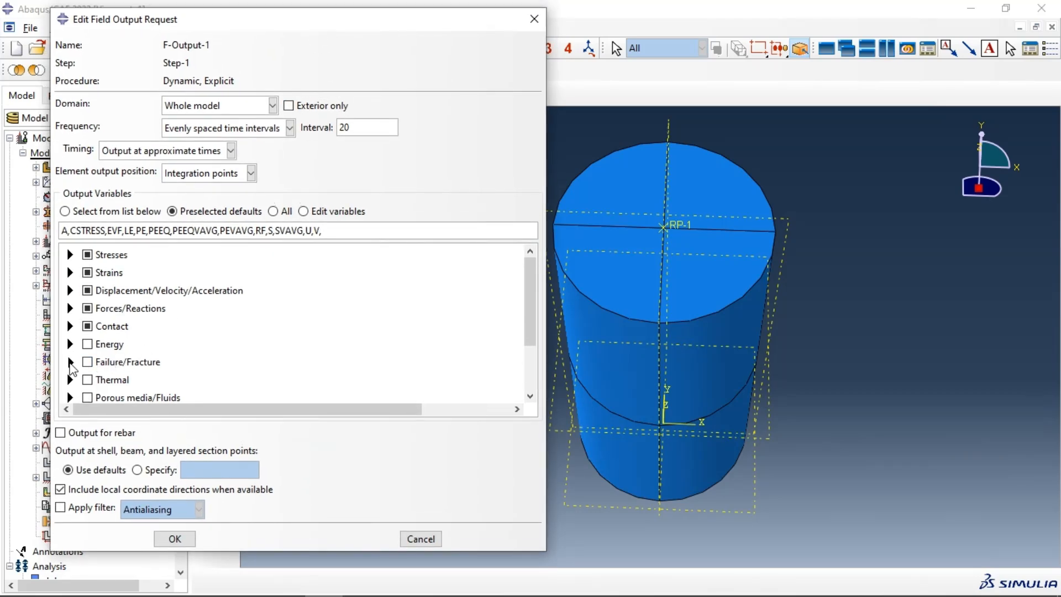
{"action": "scroll", "coordinate": [145, 326], "scroll_direction": "down", "scroll_amount": 2}
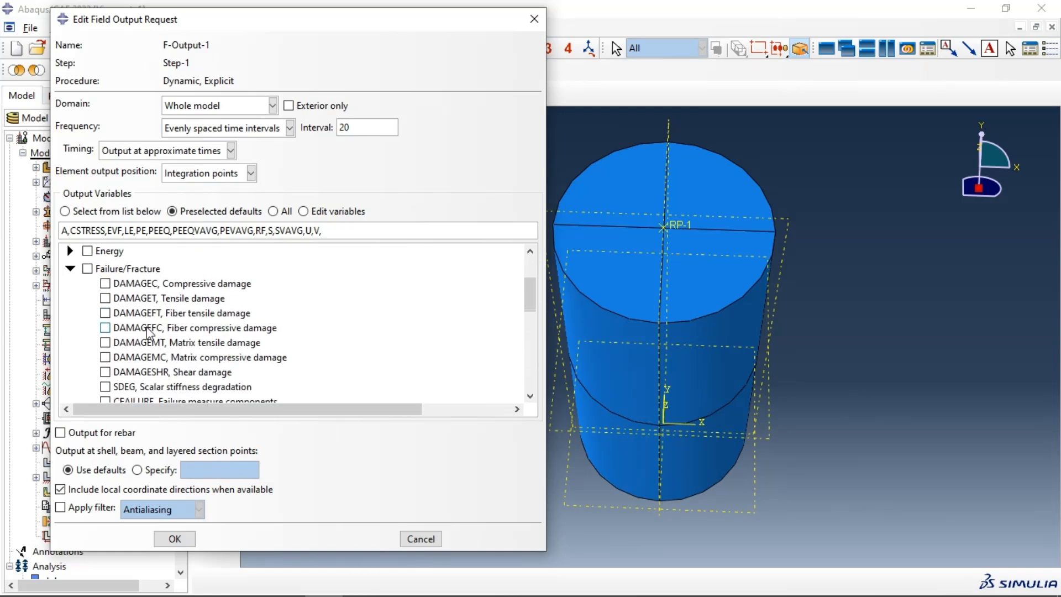
{"action": "scroll", "coordinate": [221, 352], "scroll_direction": "down", "scroll_amount": 1}
{"action": "scroll", "coordinate": [216, 367], "scroll_direction": "down", "scroll_amount": 2}
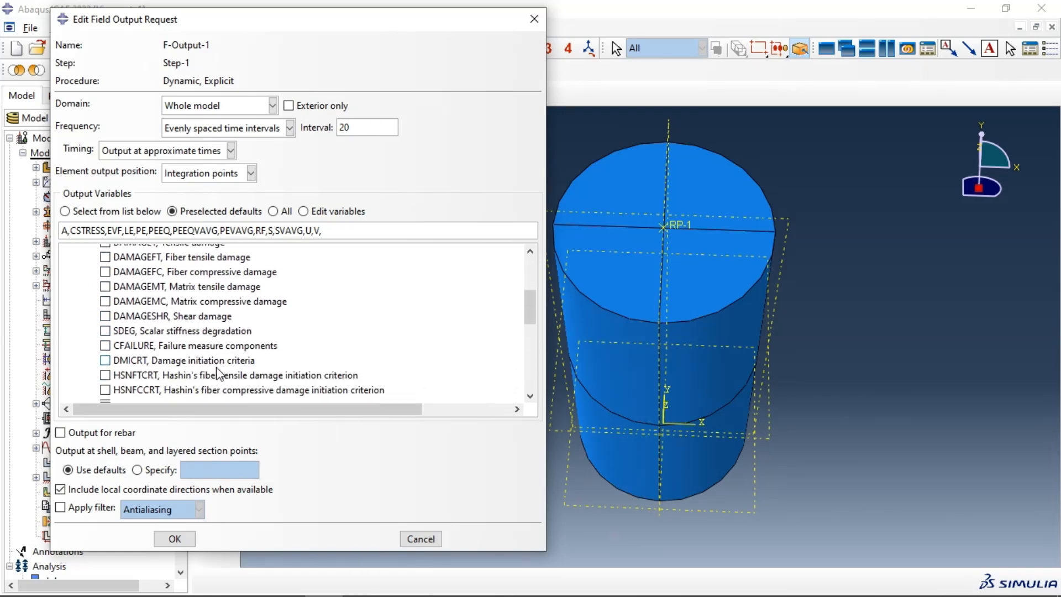
{"action": "scroll", "coordinate": [216, 367], "scroll_direction": "down", "scroll_amount": 3}
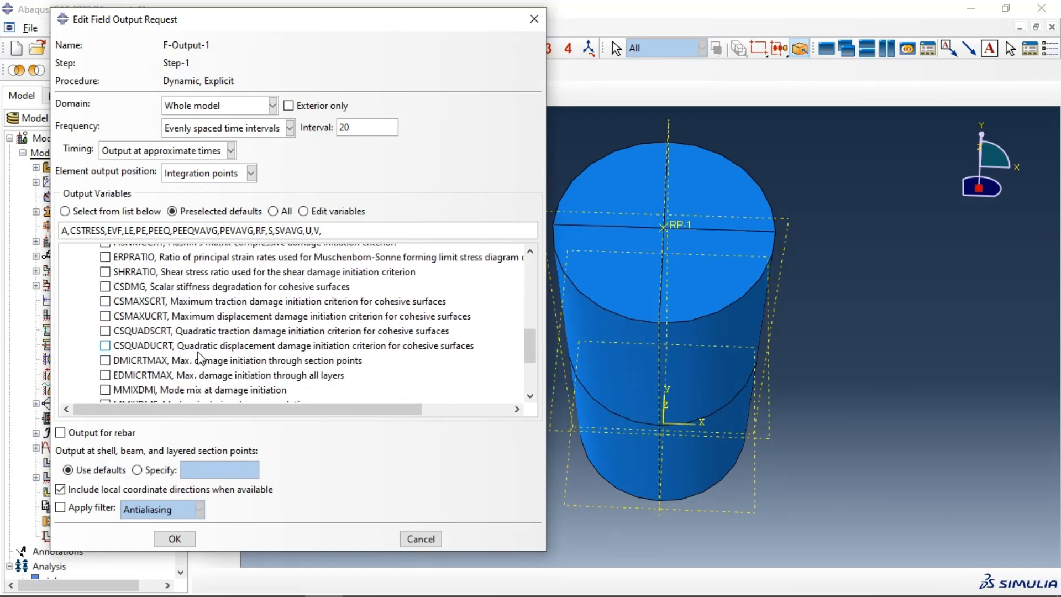
{"action": "scroll", "coordinate": [188, 361], "scroll_direction": "down", "scroll_amount": 2}
{"action": "scroll", "coordinate": [193, 349], "scroll_direction": "up", "scroll_amount": 5}
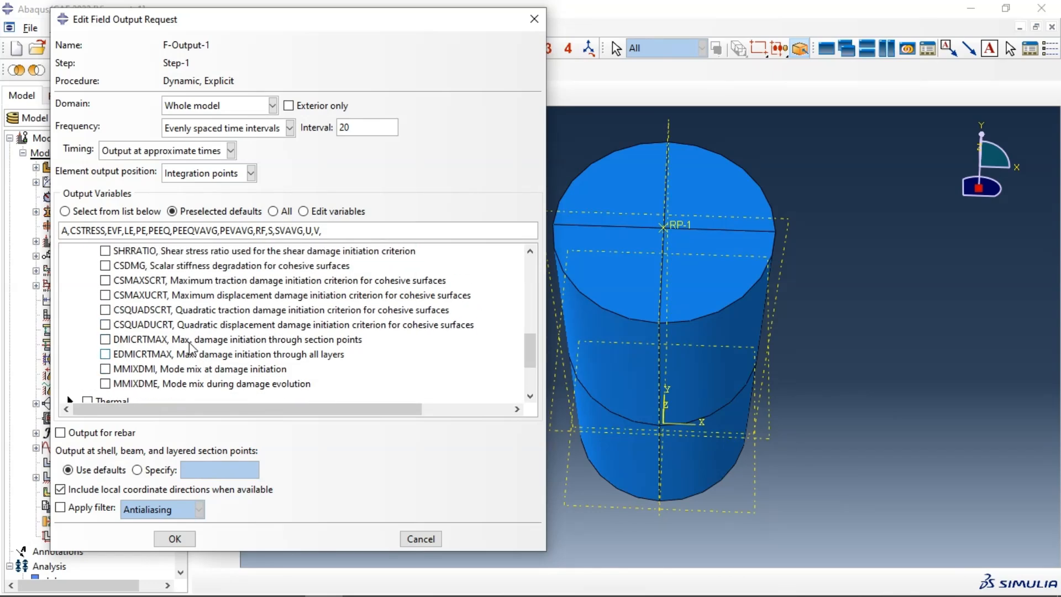
{"action": "scroll", "coordinate": [193, 348], "scroll_direction": "up", "scroll_amount": 2}
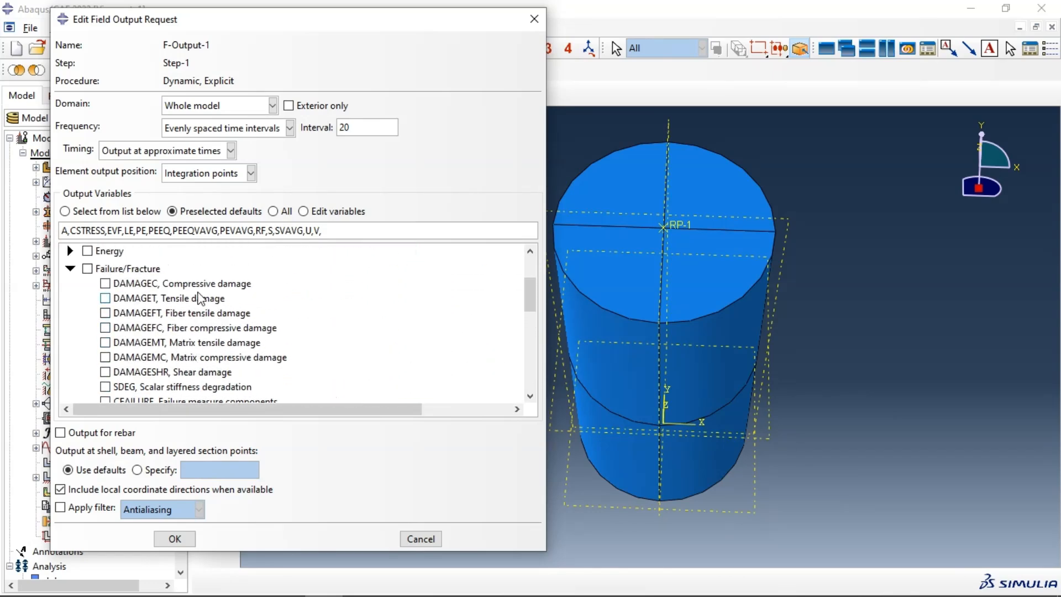
{"action": "left_click", "coordinate": [178, 288]}
{"action": "left_click", "coordinate": [187, 301]}
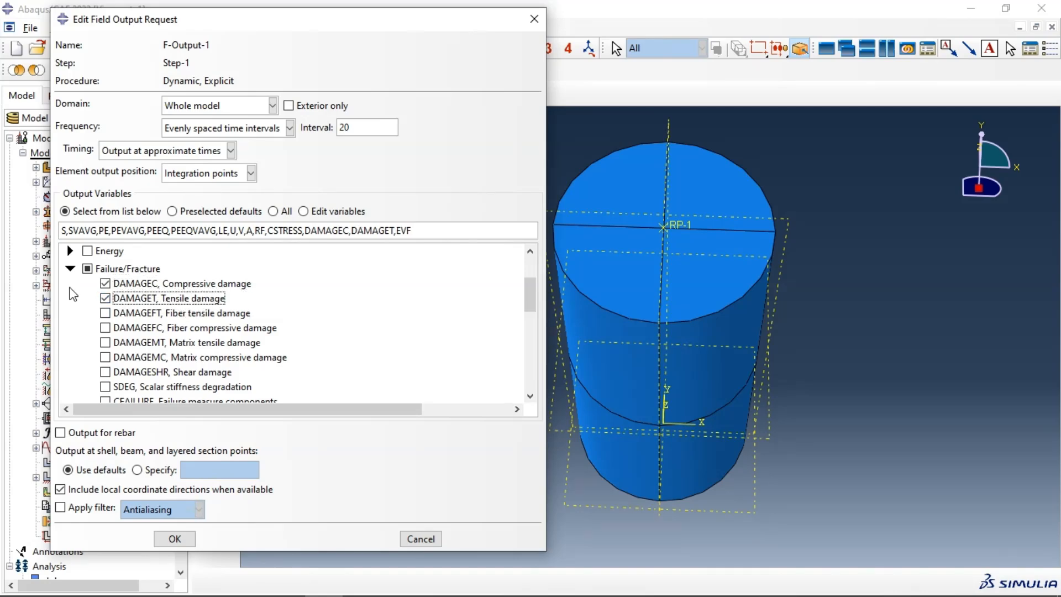
{"action": "left_click", "coordinate": [70, 269]}
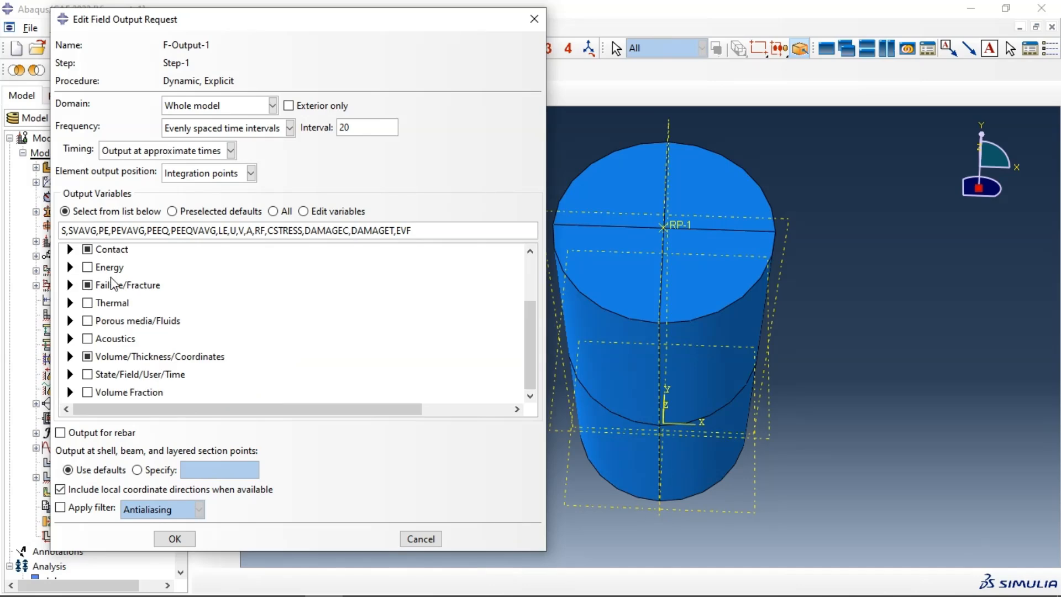
- Add the STATUS variable from the State/Field/User/Time category to the field output request
{"action": "left_click", "coordinate": [71, 374]}
{"action": "scroll", "coordinate": [158, 362], "scroll_direction": "down", "scroll_amount": 5}
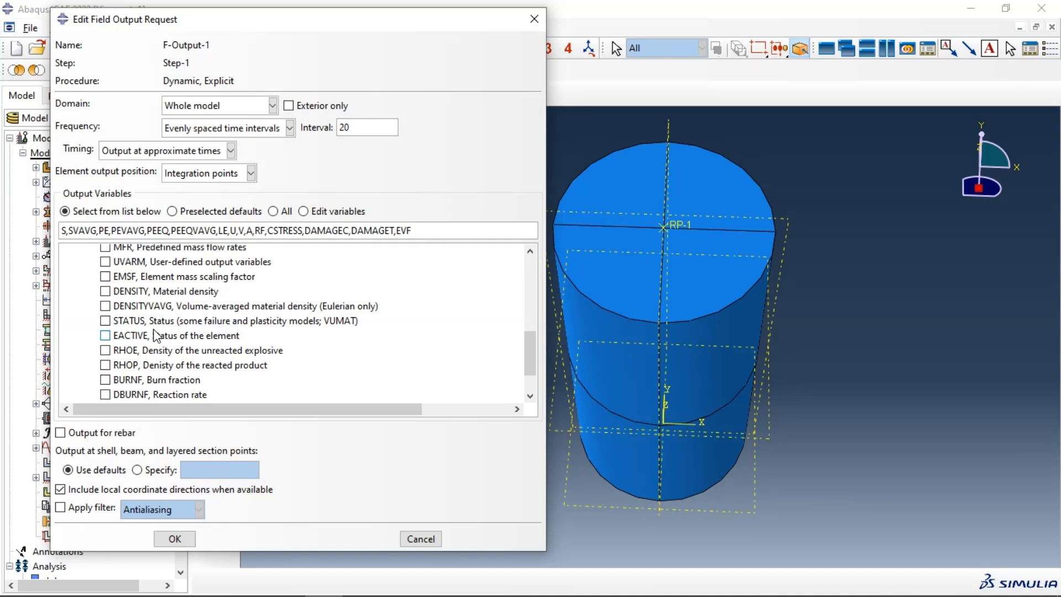
{"action": "left_click", "coordinate": [105, 322]}
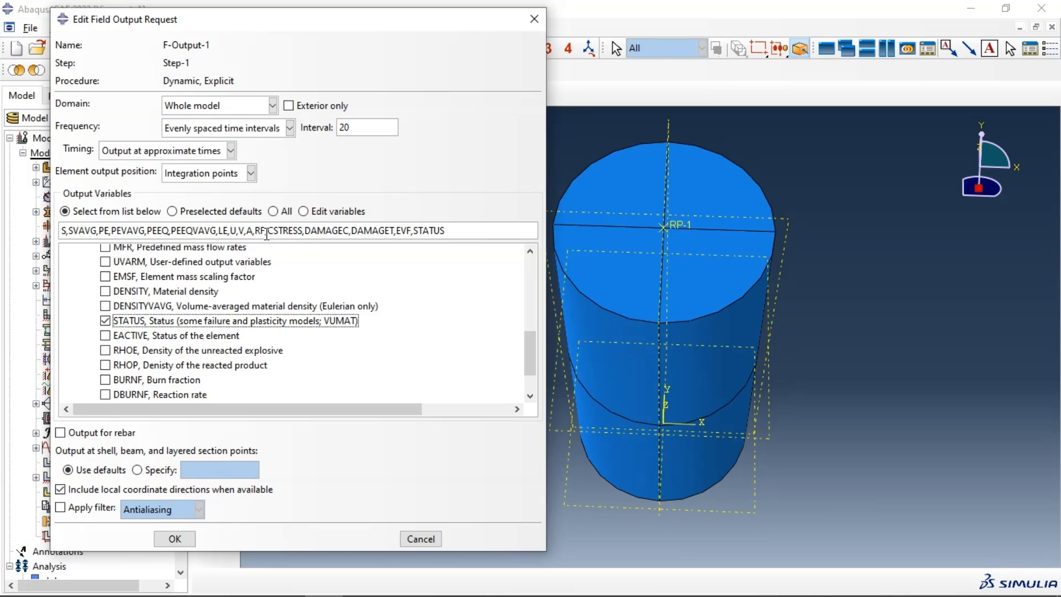
- Set the field output frequency to every 0.01 units of time and finish the output request
{"action": "left_click", "coordinate": [241, 131]}
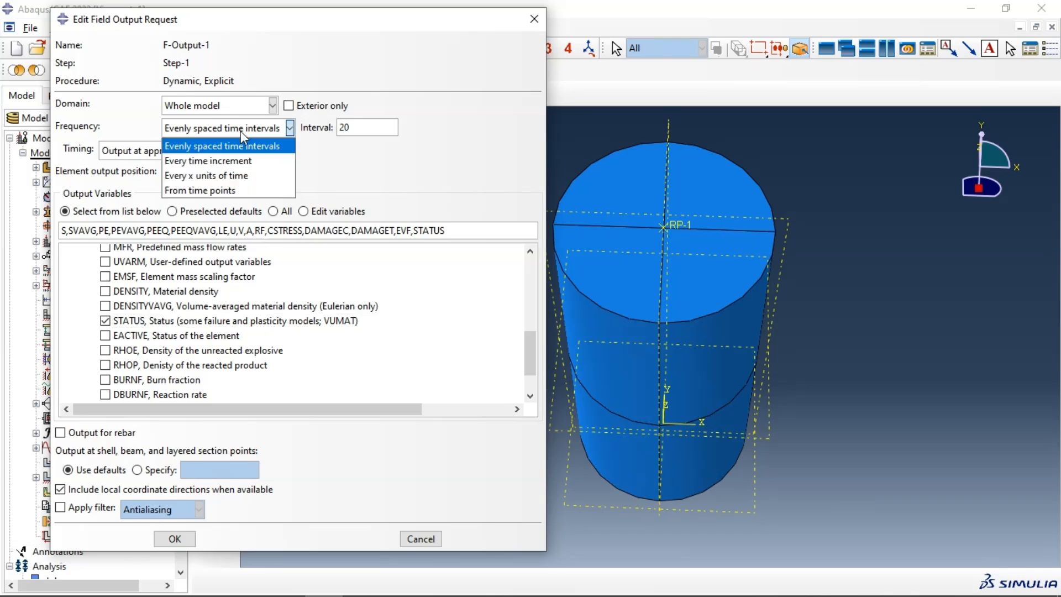
{"action": "left_click", "coordinate": [220, 177]}
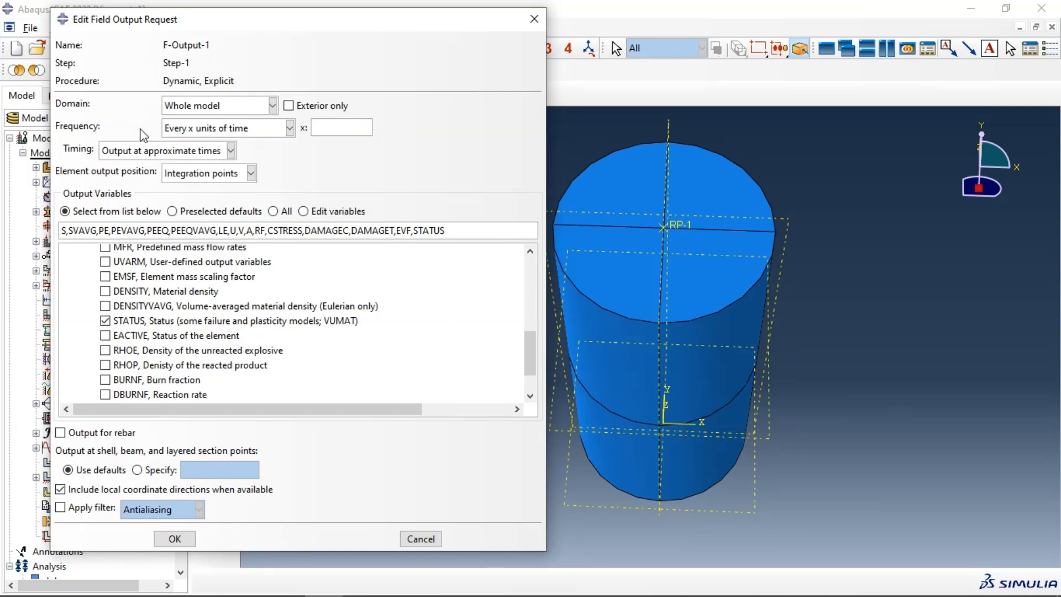
{"action": "left_click", "coordinate": [327, 127]}
{"action": "type", "text": "0.01"}
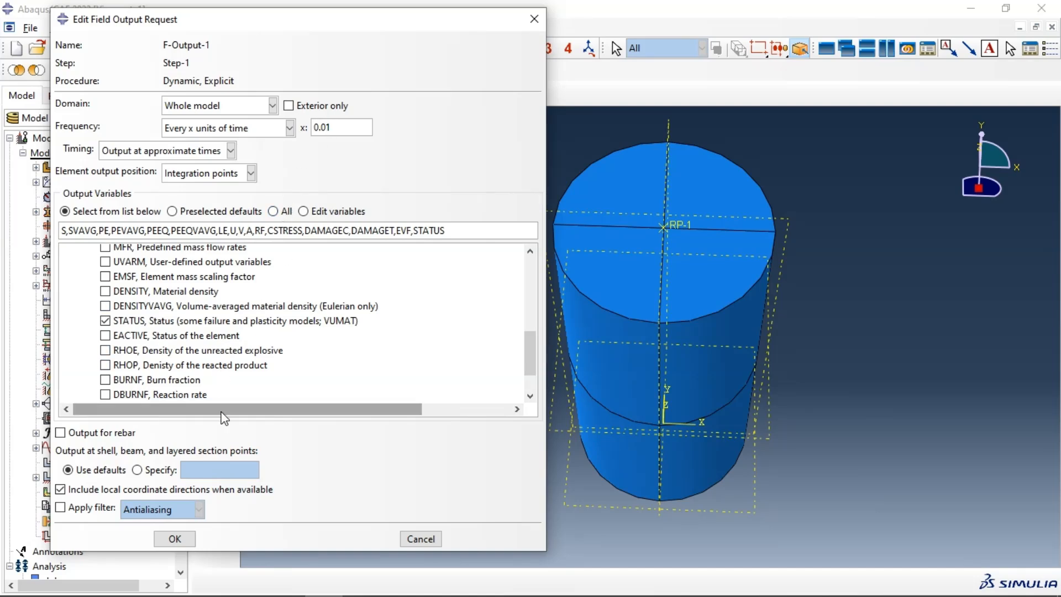
{"action": "left_click", "coordinate": [178, 541]}
{"action": "left_click", "coordinate": [396, 426]}
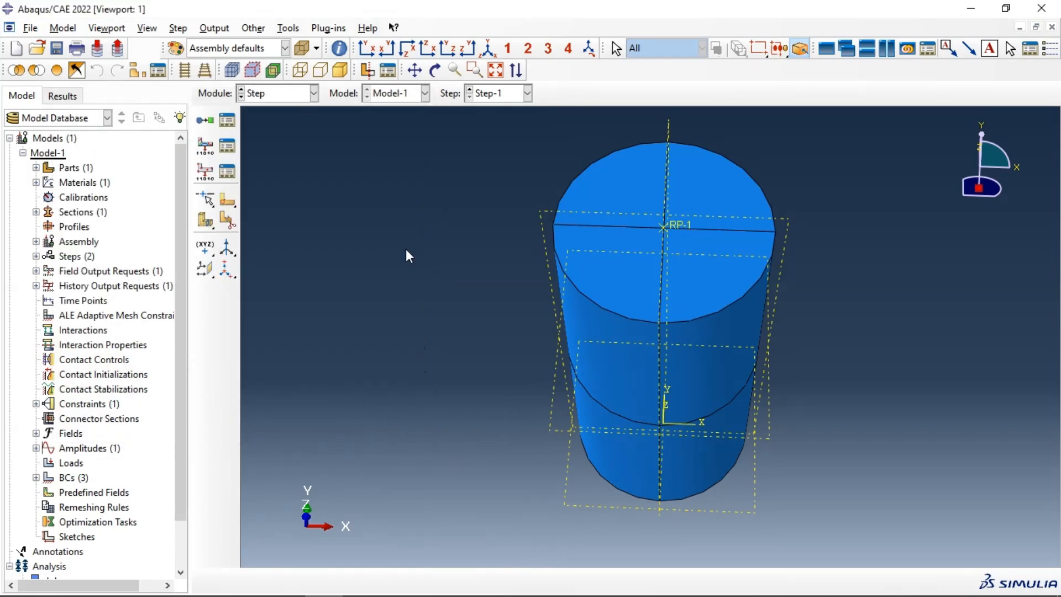
- Switch to the Mesh module, work on the Cylinder part, and seed it with an approximate global size of 5
{"action": "left_click", "coordinate": [287, 96]}
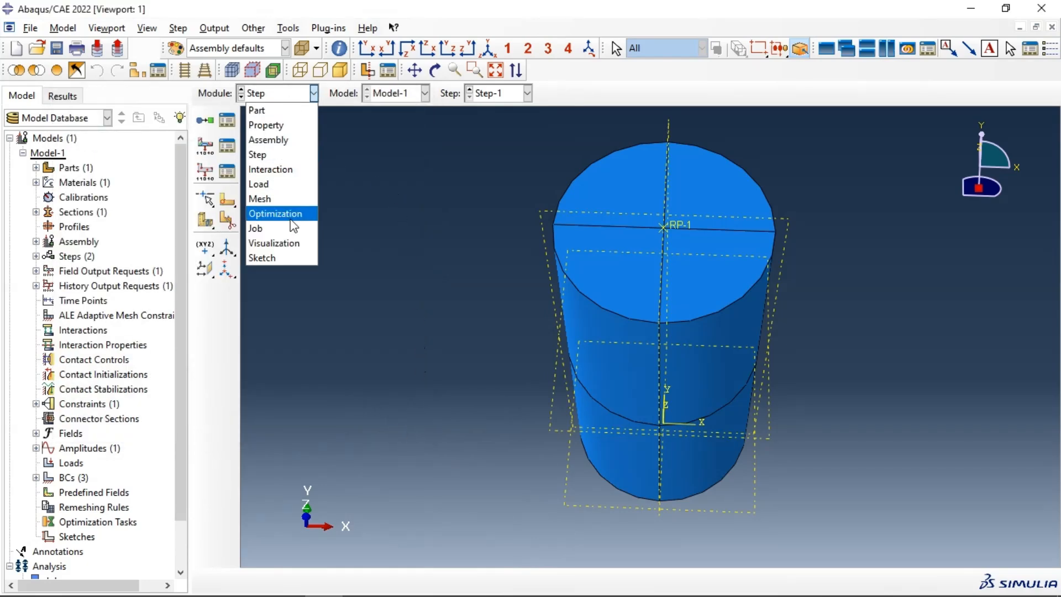
{"action": "left_click", "coordinate": [285, 200]}
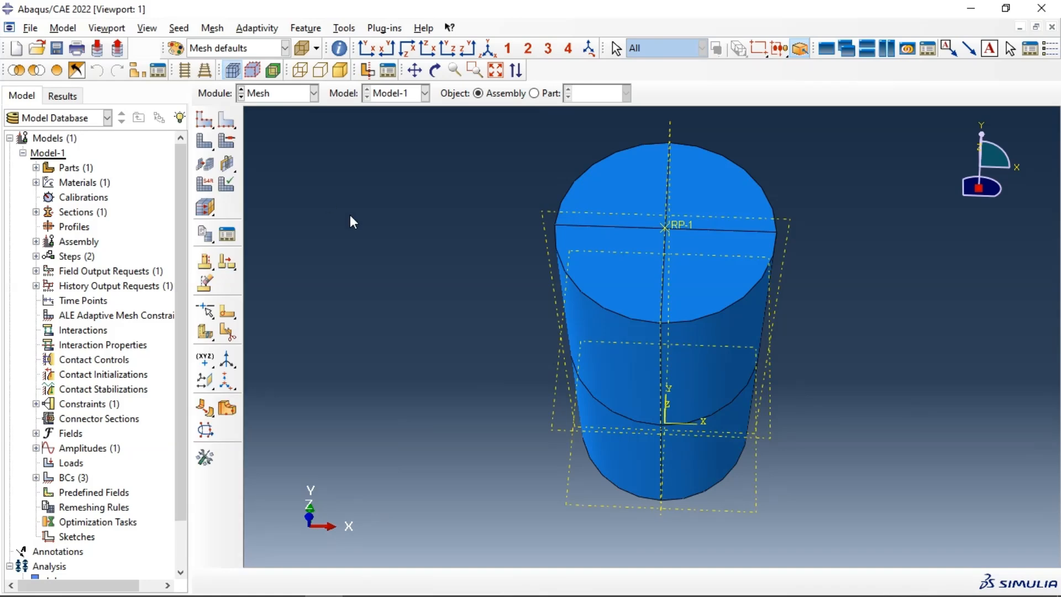
{"action": "left_click", "coordinate": [539, 93]}
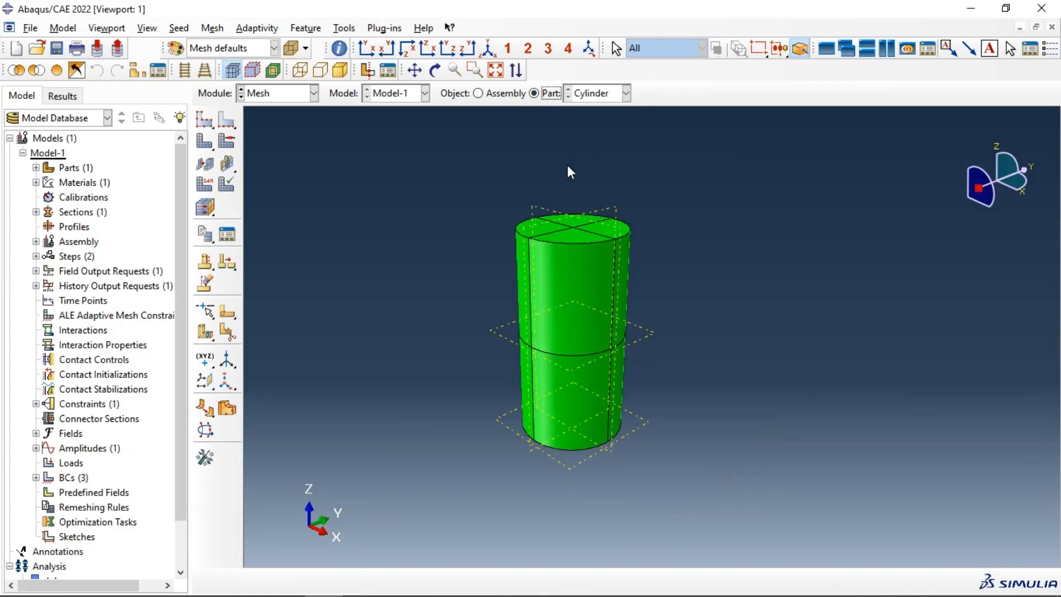
{"action": "left_click", "coordinate": [203, 122]}
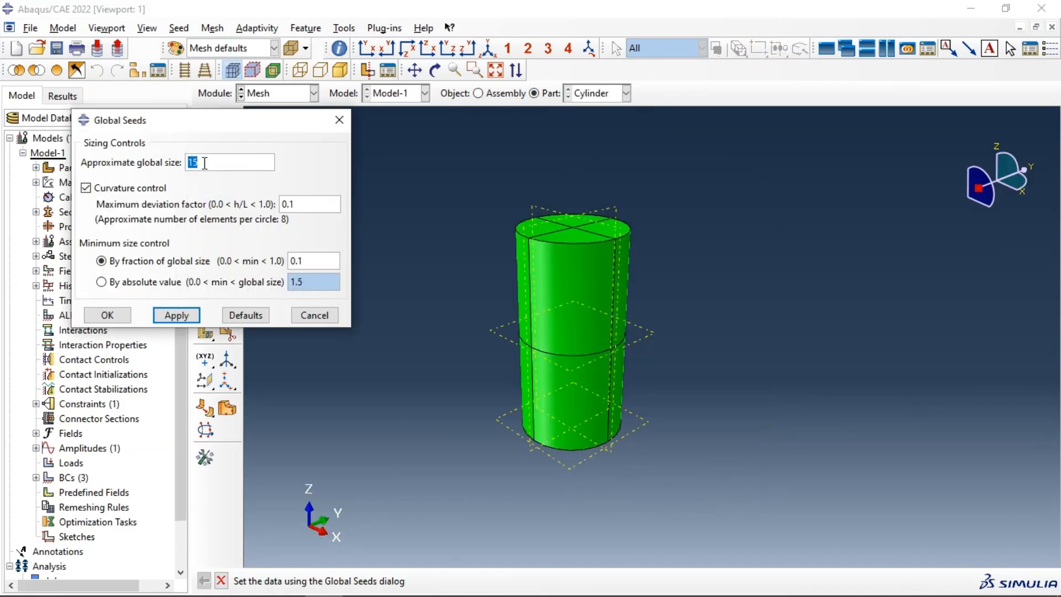
{"action": "type", "text": "5"}
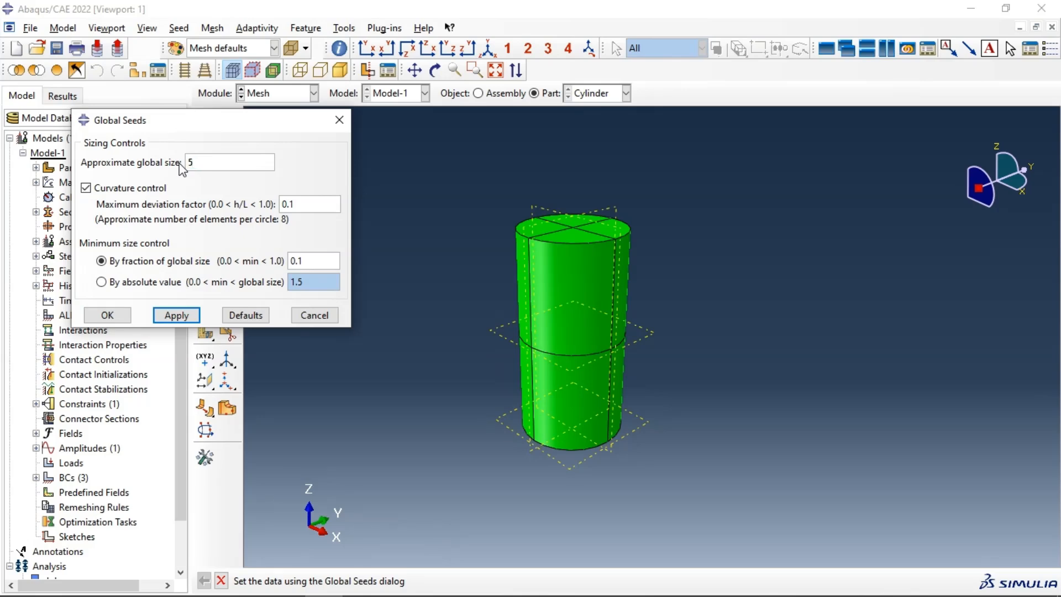
{"action": "left_click", "coordinate": [170, 317]}
{"action": "left_click", "coordinate": [121, 320]}
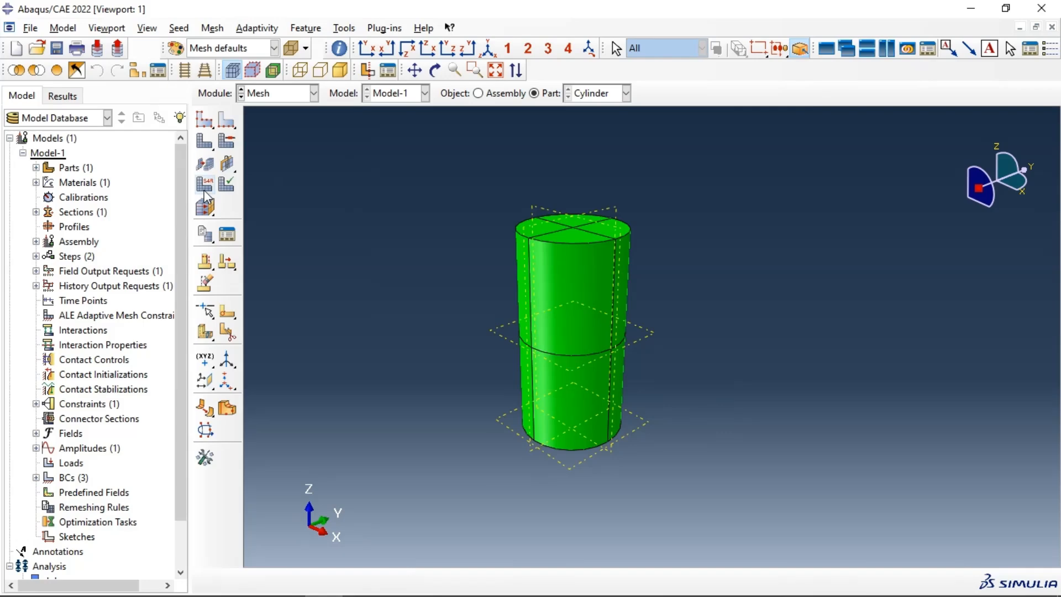
- Mesh the Cylinder part and inspect the resulting mesh
{"action": "left_click", "coordinate": [204, 143]}
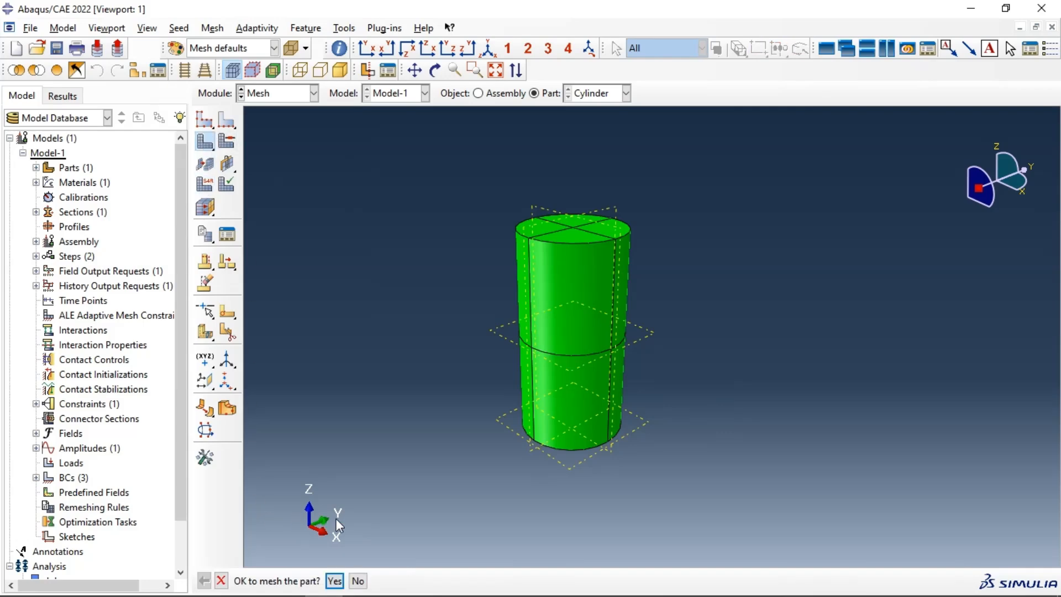
{"action": "left_click", "coordinate": [333, 582]}
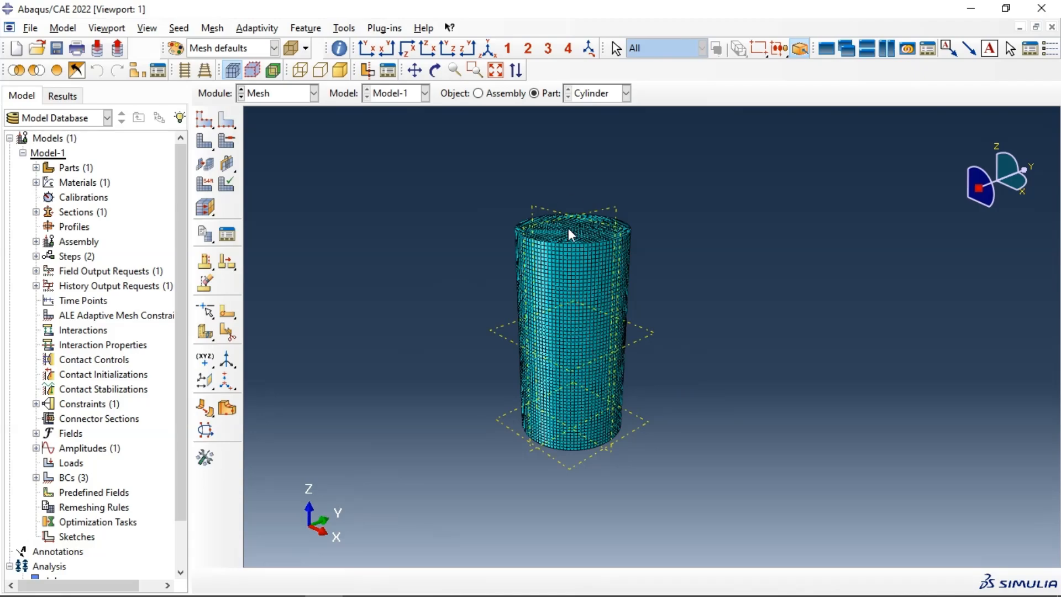
{"action": "left_click_drag", "start_coordinate": [578, 227], "coordinate": [480, 263], "text": "ctrl+alt"}
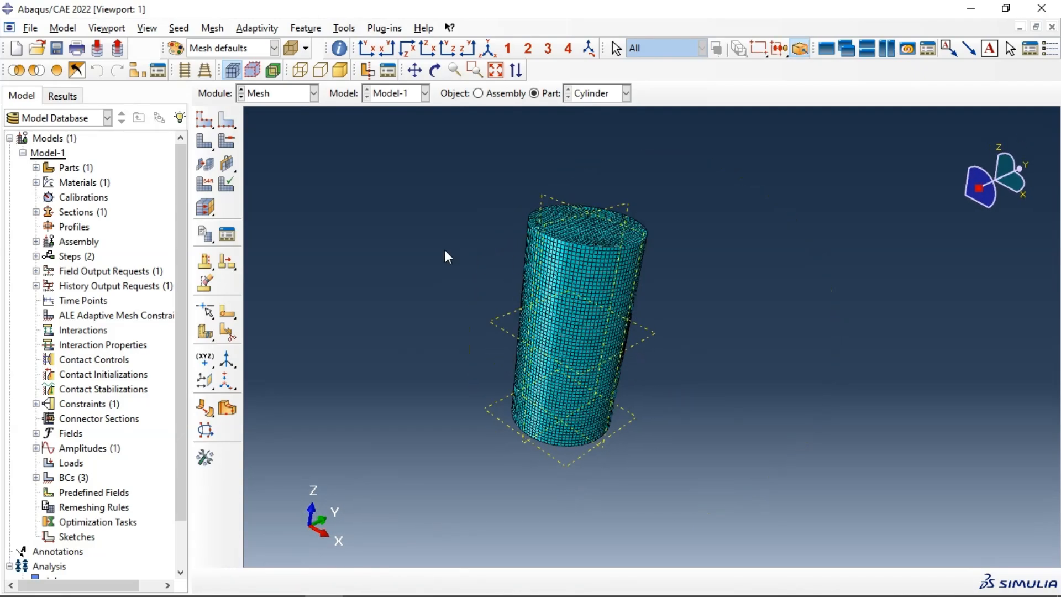
- Start assigning an element type to all cells of the cylinder and choose the Explicit element library with the 3D Stress family
{"action": "left_click", "coordinate": [209, 188]}
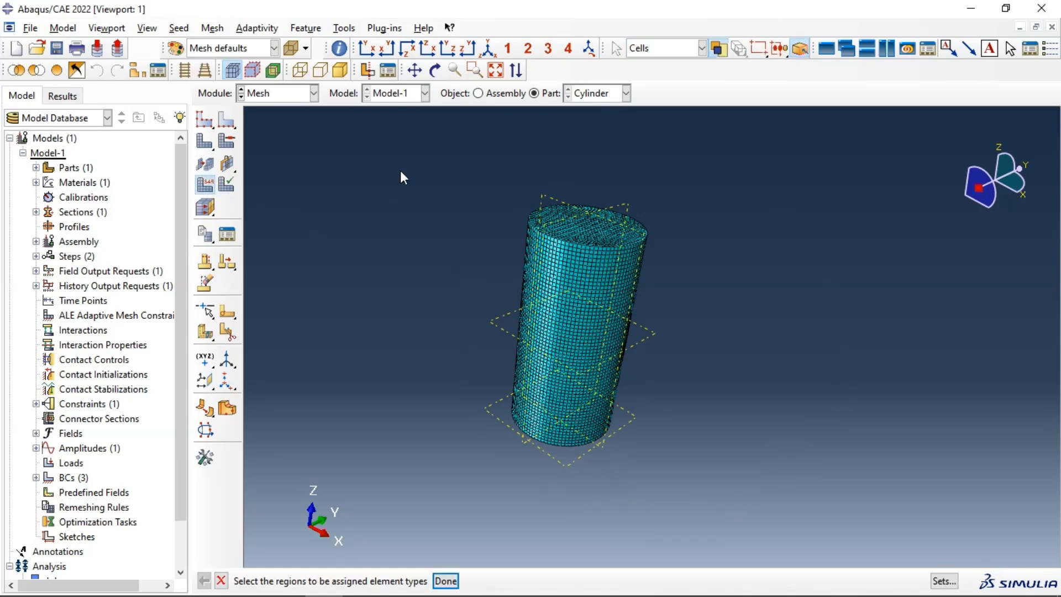
{"action": "left_click_drag", "start_coordinate": [435, 170], "coordinate": [769, 456]}
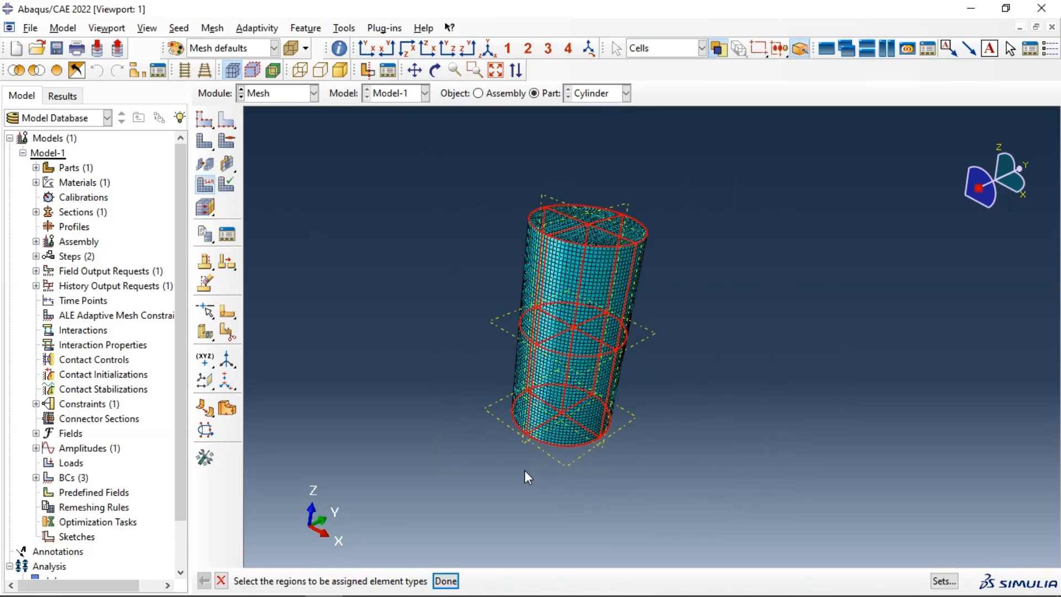
{"action": "left_click", "coordinate": [445, 580]}
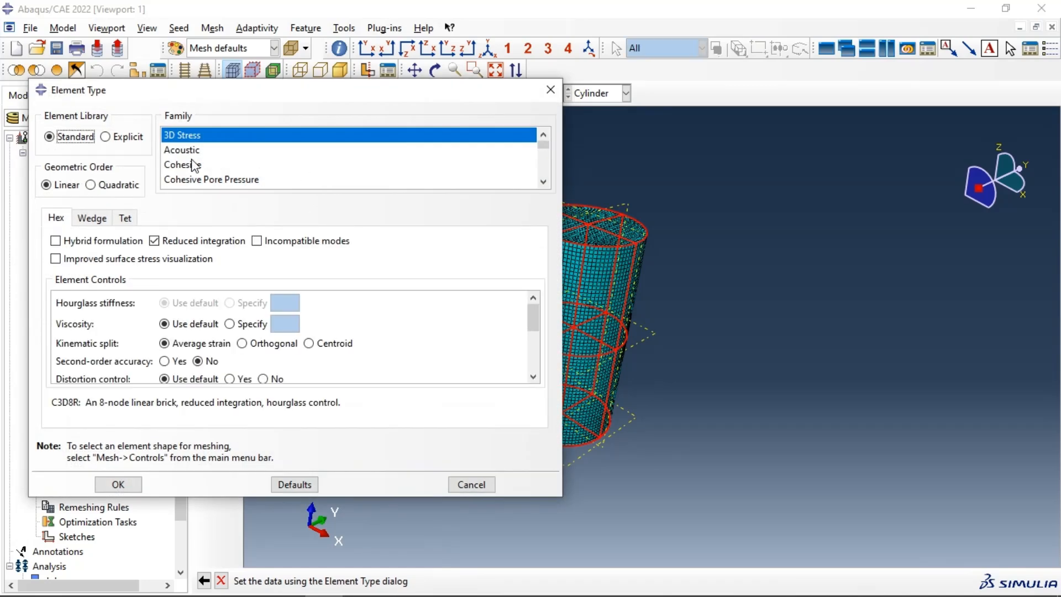
{"action": "left_click", "coordinate": [121, 140]}
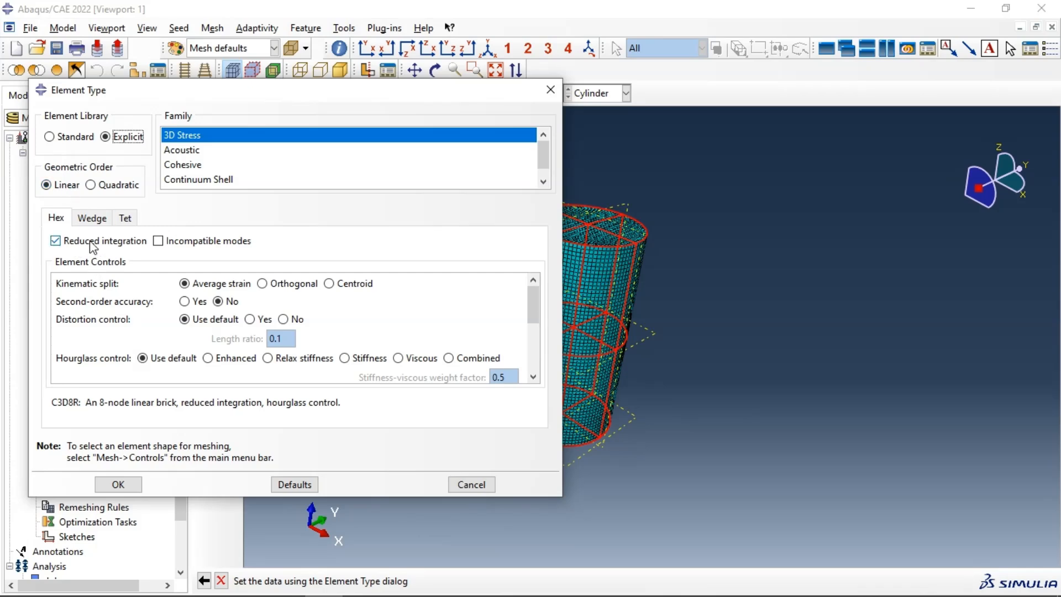
- Set element deletion to Yes in the element controls and finish the element type assignment
{"action": "scroll", "coordinate": [344, 319], "scroll_direction": "down", "scroll_amount": 1}
{"action": "scroll", "coordinate": [309, 309], "scroll_direction": "down", "scroll_amount": 5}
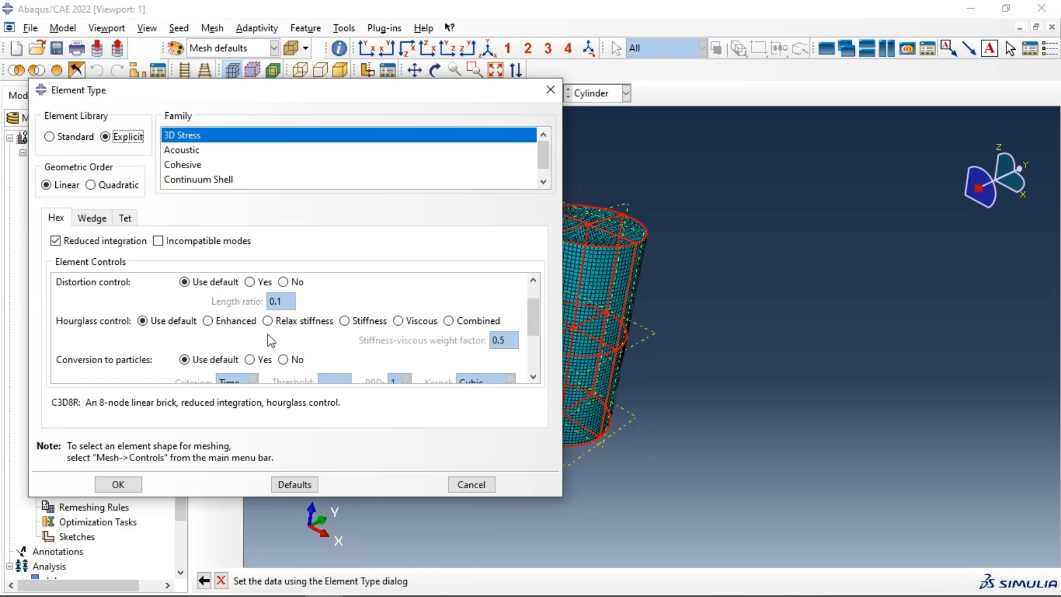
{"action": "scroll", "coordinate": [273, 339], "scroll_direction": "down", "scroll_amount": 2}
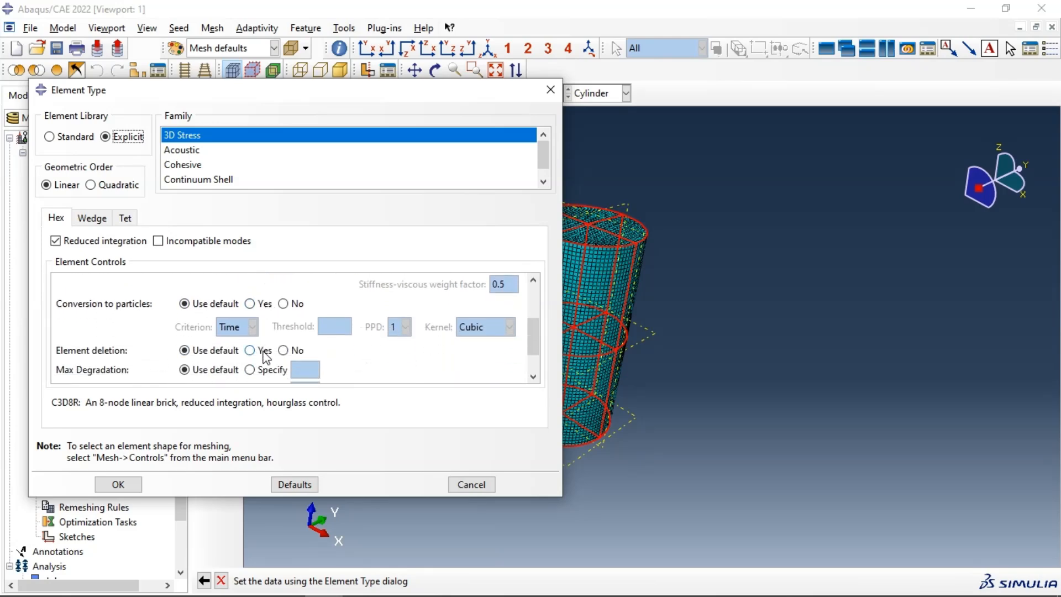
{"action": "left_click", "coordinate": [259, 351]}
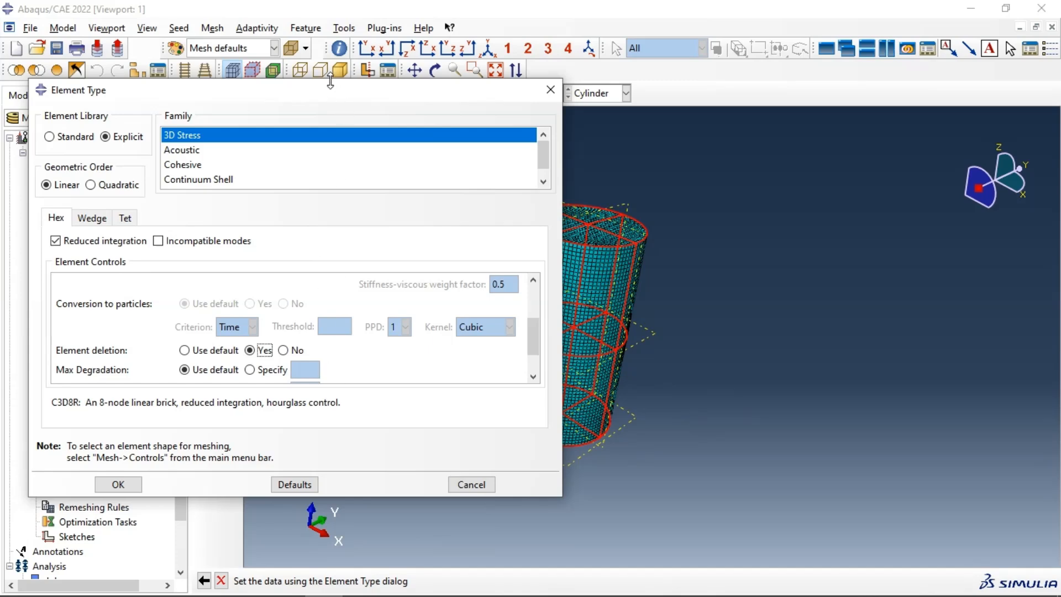
{"action": "left_click_drag", "start_coordinate": [330, 71], "coordinate": [330, 44]}
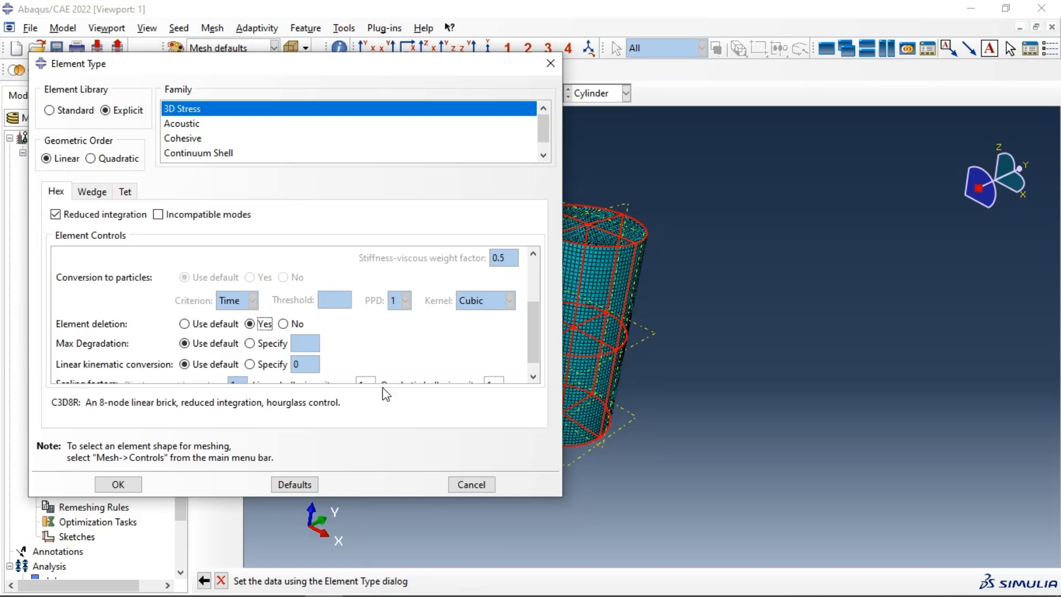
{"action": "scroll", "coordinate": [253, 261], "scroll_direction": "down", "scroll_amount": 1}
{"action": "scroll", "coordinate": [251, 326], "scroll_direction": "down", "scroll_amount": 2}
{"action": "scroll", "coordinate": [231, 282], "scroll_direction": "up", "scroll_amount": 2}
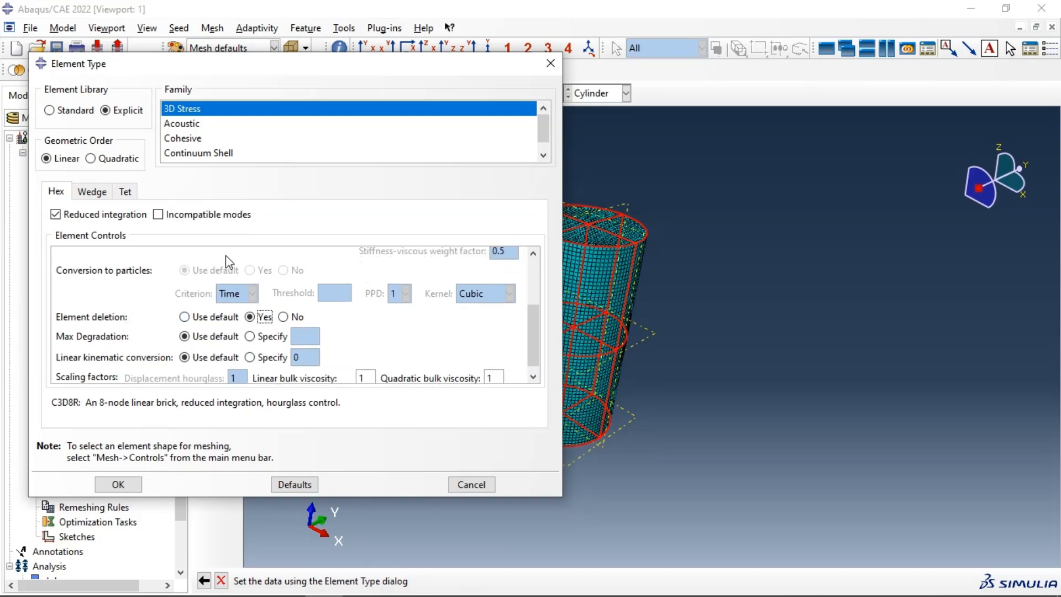
{"action": "left_click", "coordinate": [118, 485]}
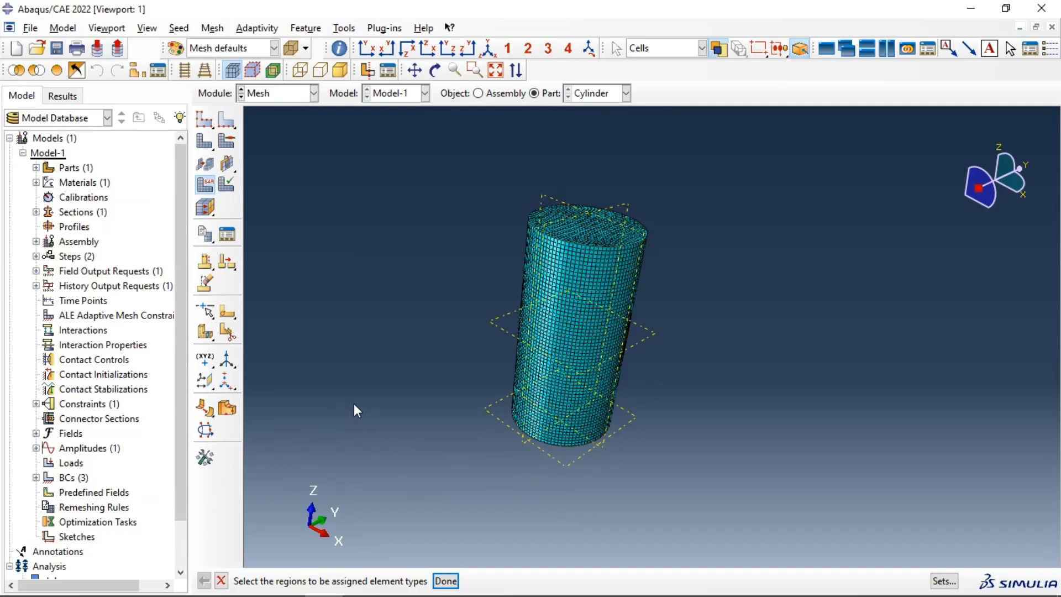
{"action": "left_click", "coordinate": [446, 581]}
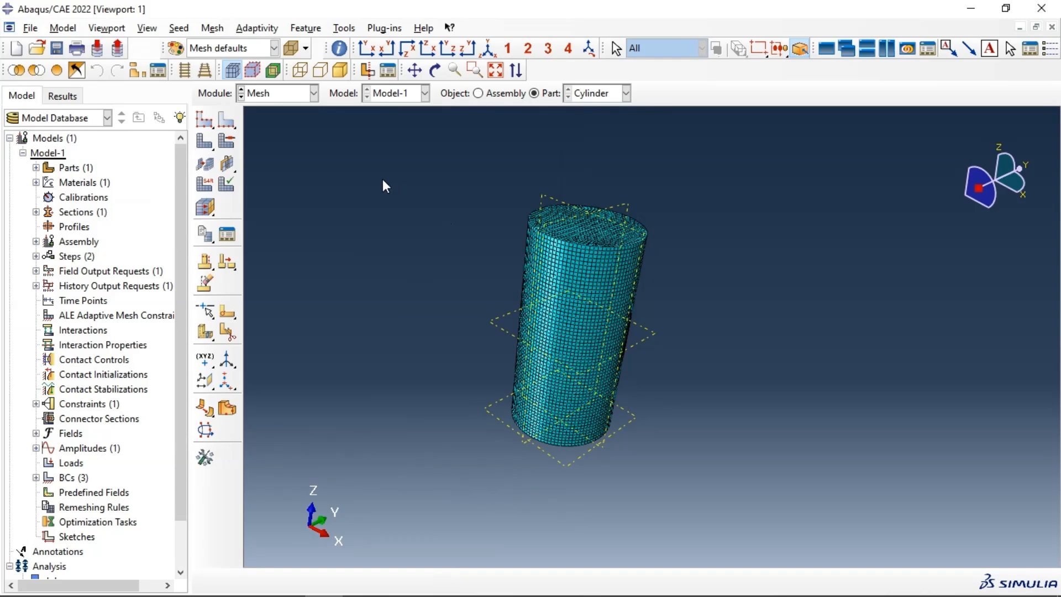
- Open the keyword editor for Model-1 and add an empty block after the *Concrete Tension Stiffening block
{"action": "left_click", "coordinate": [74, 31]}
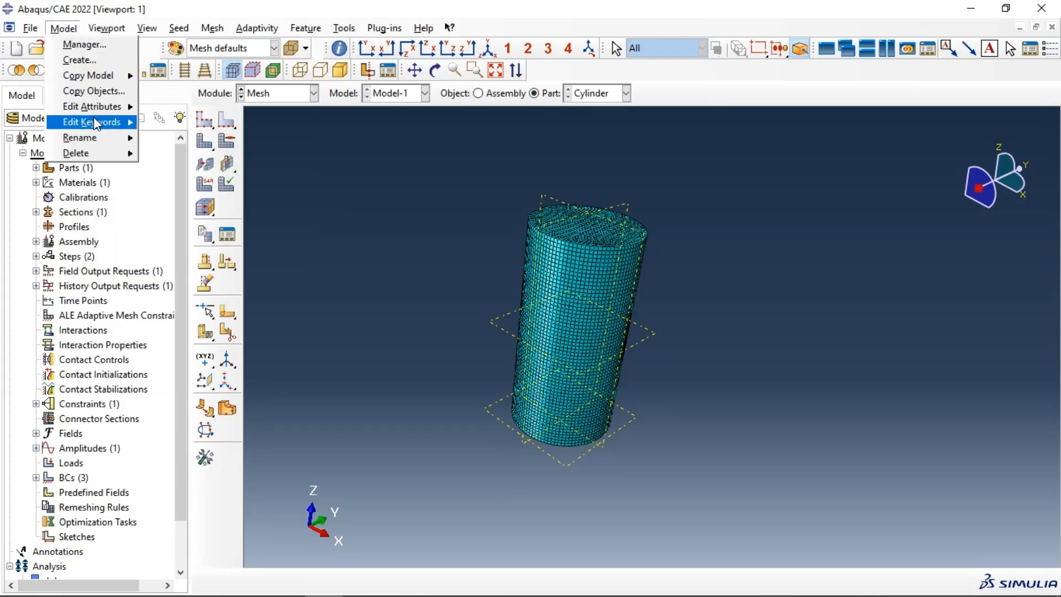
{"action": "mouse_move", "coordinate": [98, 119]}
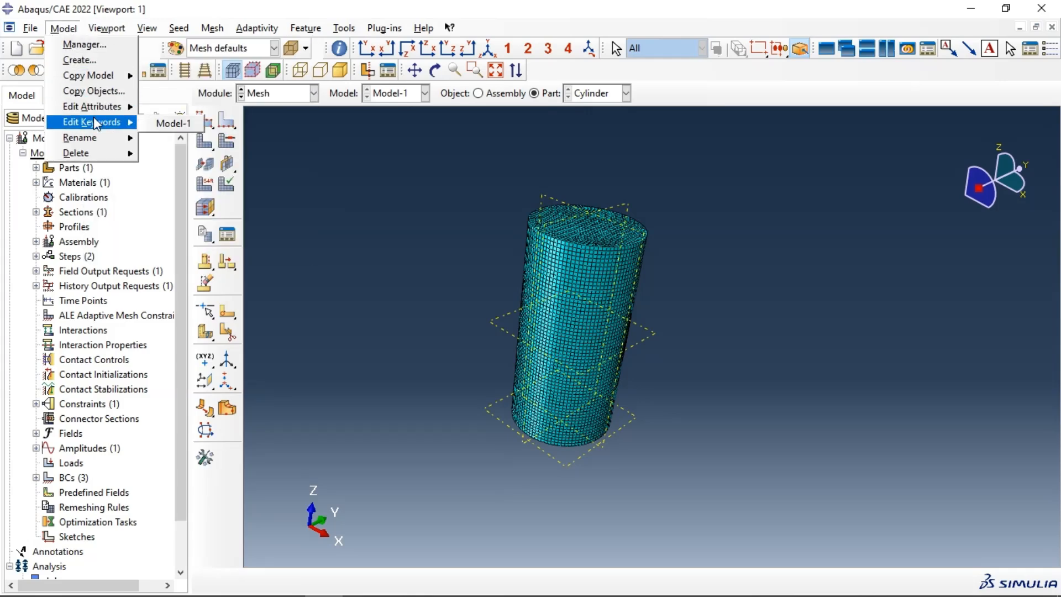
{"action": "left_click", "coordinate": [154, 124]}
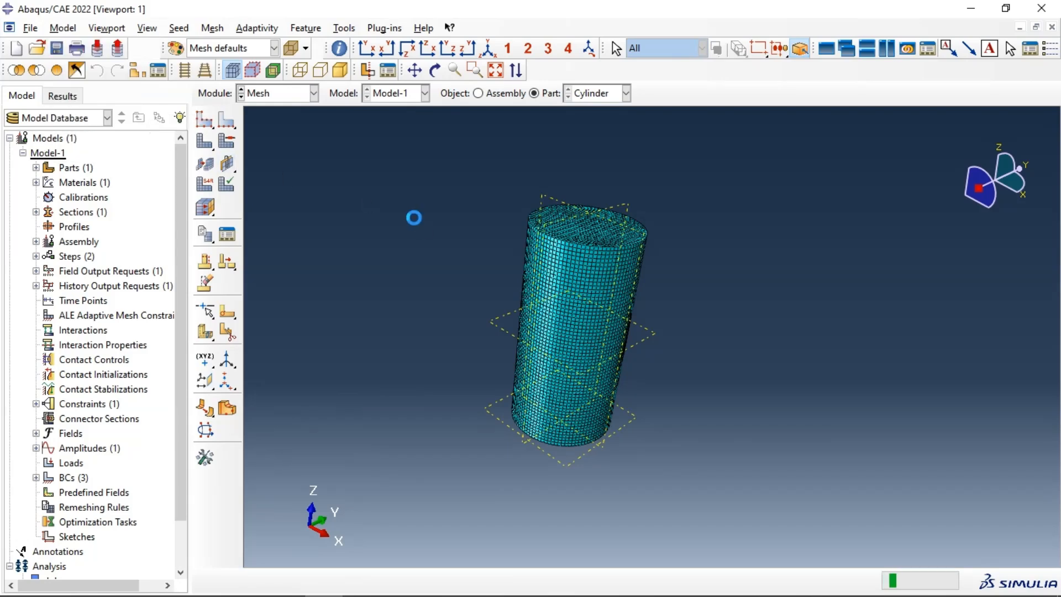
{"action": "scroll", "coordinate": [226, 219], "scroll_direction": "down", "scroll_amount": 10}
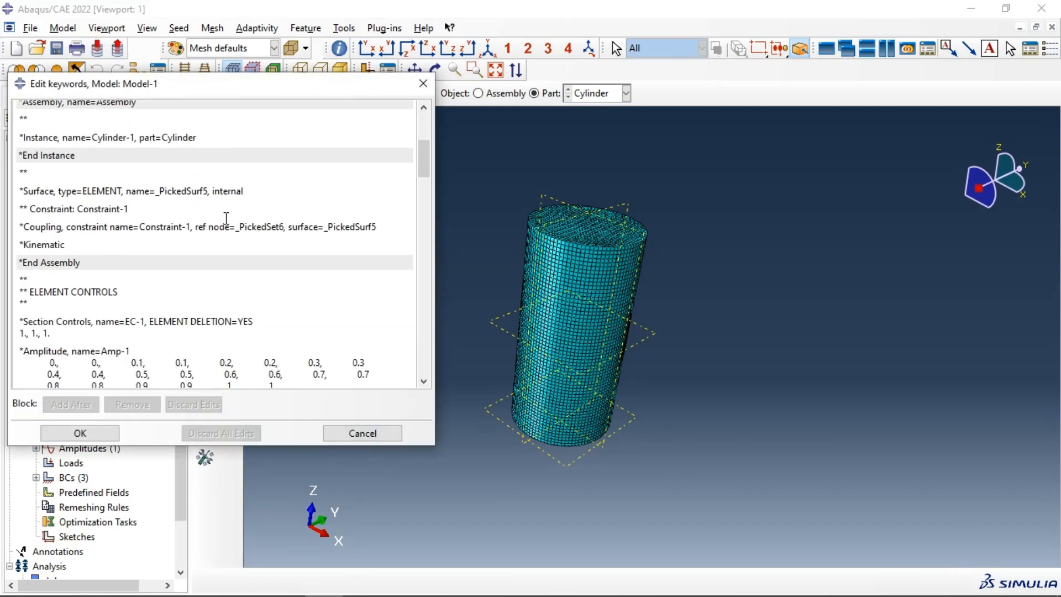
{"action": "scroll", "coordinate": [225, 224], "scroll_direction": "down", "scroll_amount": 10}
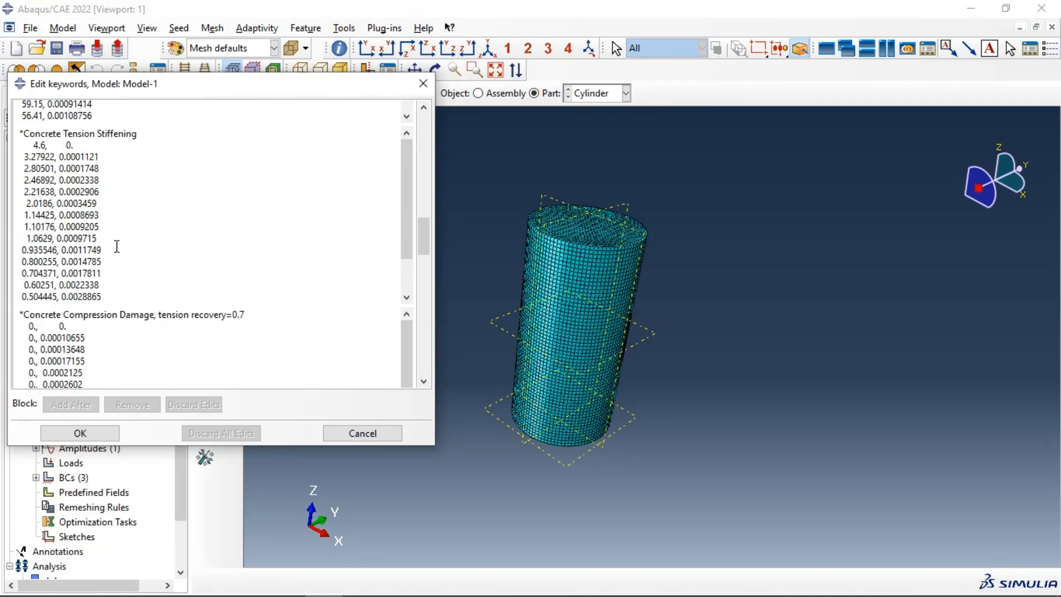
{"action": "left_click", "coordinate": [120, 297]}
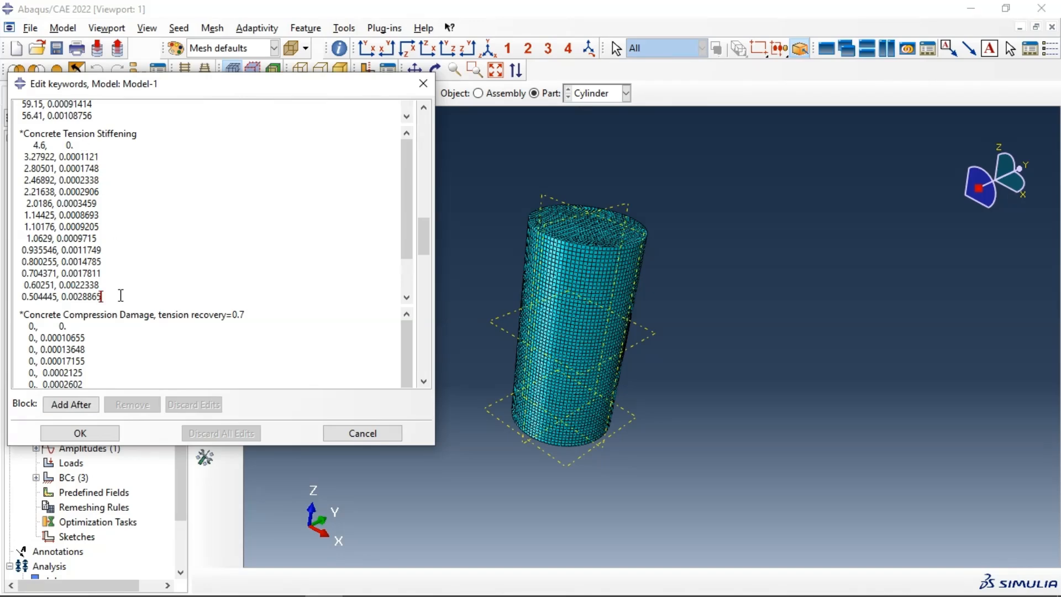
{"action": "left_click", "coordinate": [80, 408]}
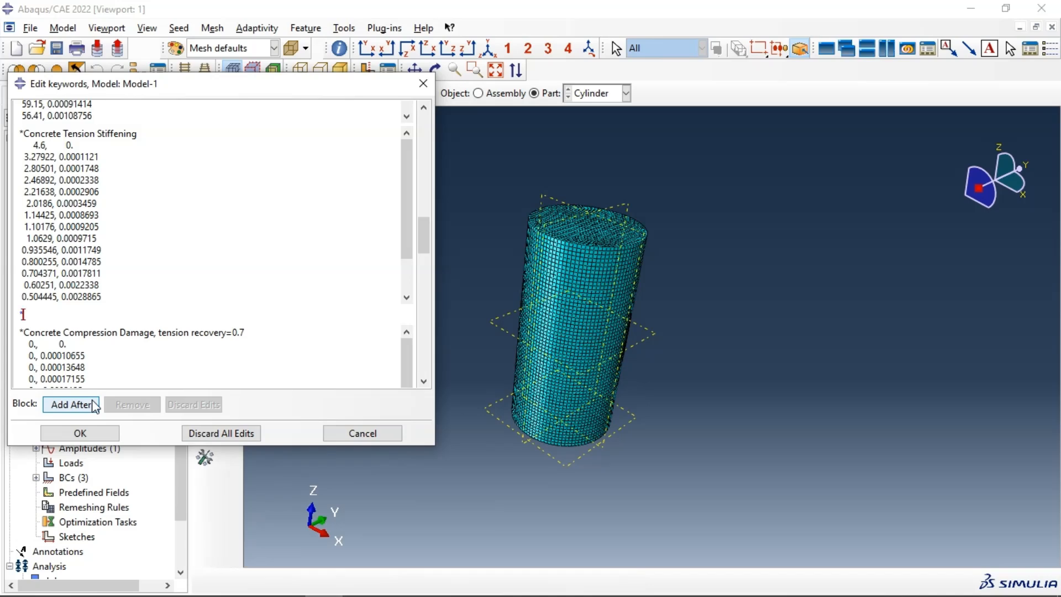
- Enter the keyword *Concrete Failure, TYPE=Strain with the data line 0,0.0095,0,0.935 in the new block and save the keyword edits
{"action": "type", "text": "re"}
{"action": "type", "text": "te Failure, TYPE"}
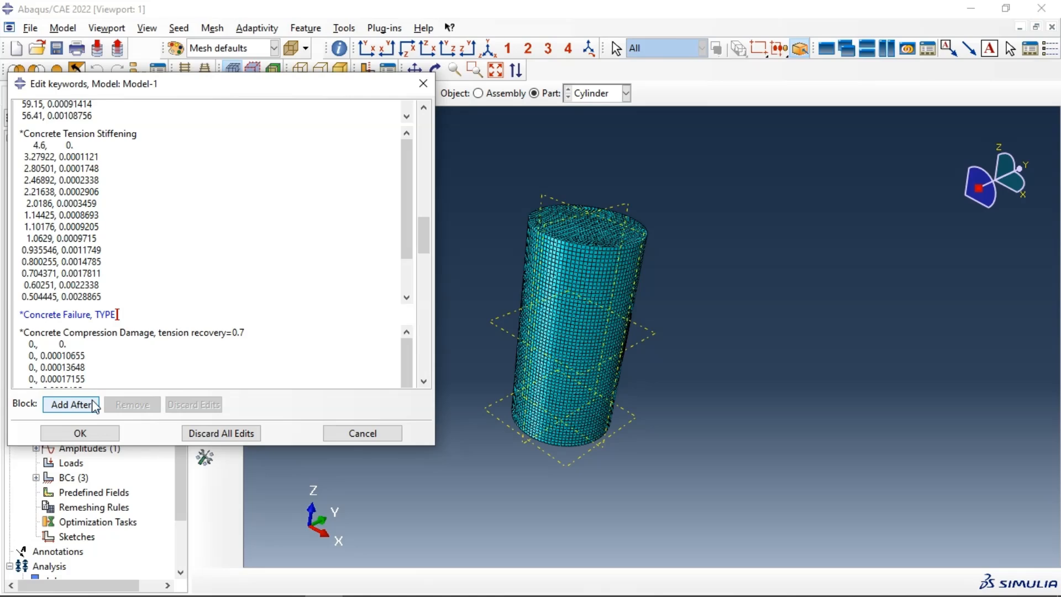
{"action": "type", "text": "=Strain"}
{"action": "key", "text": "Return"}
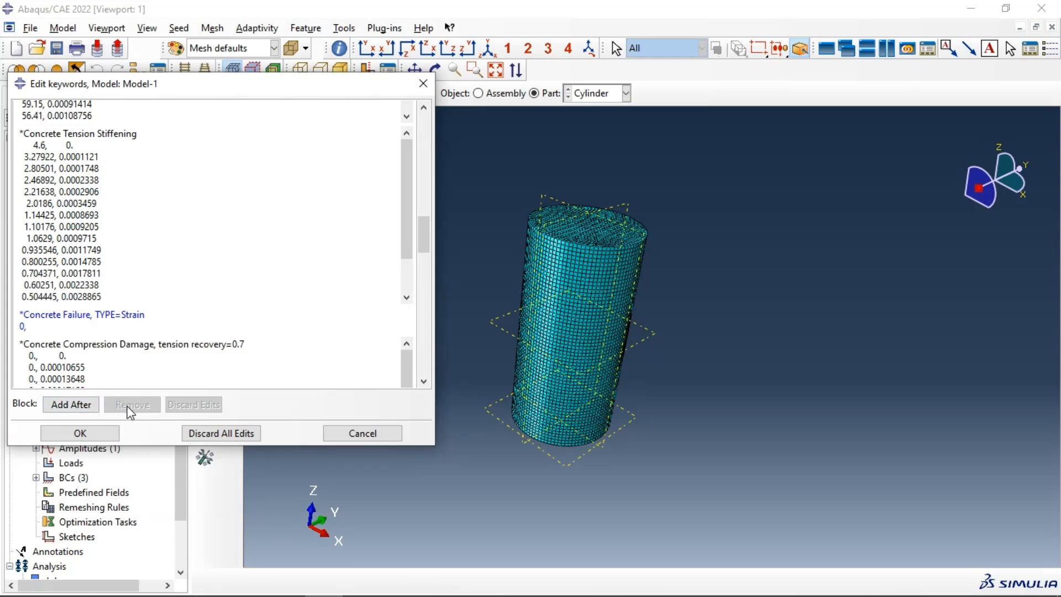
{"action": "left_click", "coordinate": [22, 326]}
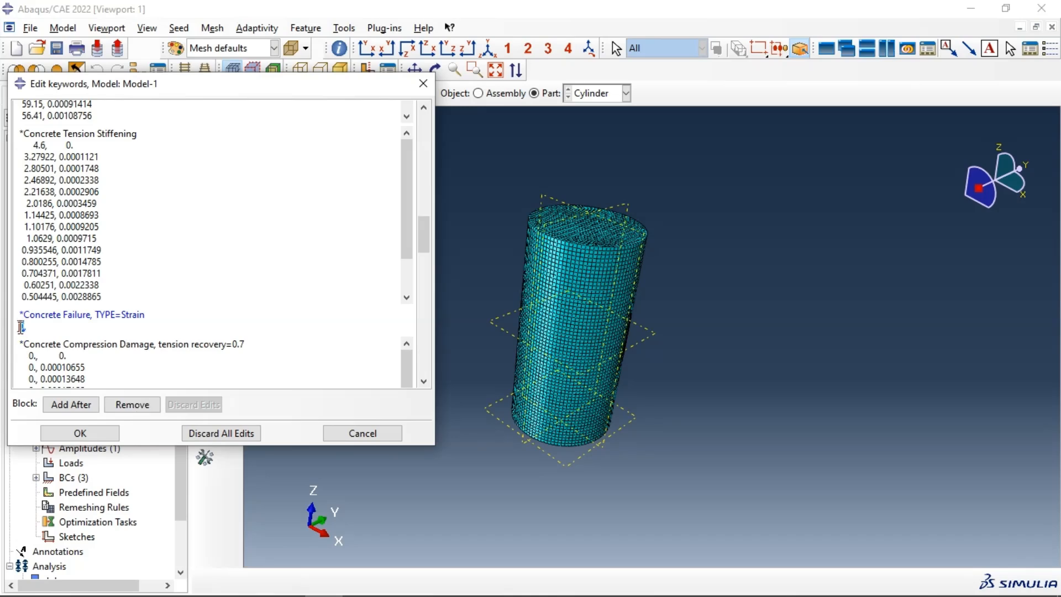
{"action": "type", "text": ",0.0095"}
{"action": "type", "text": ",0"}
{"action": "type", "text": ",0.935"}
{"action": "left_click", "coordinate": [69, 432]}
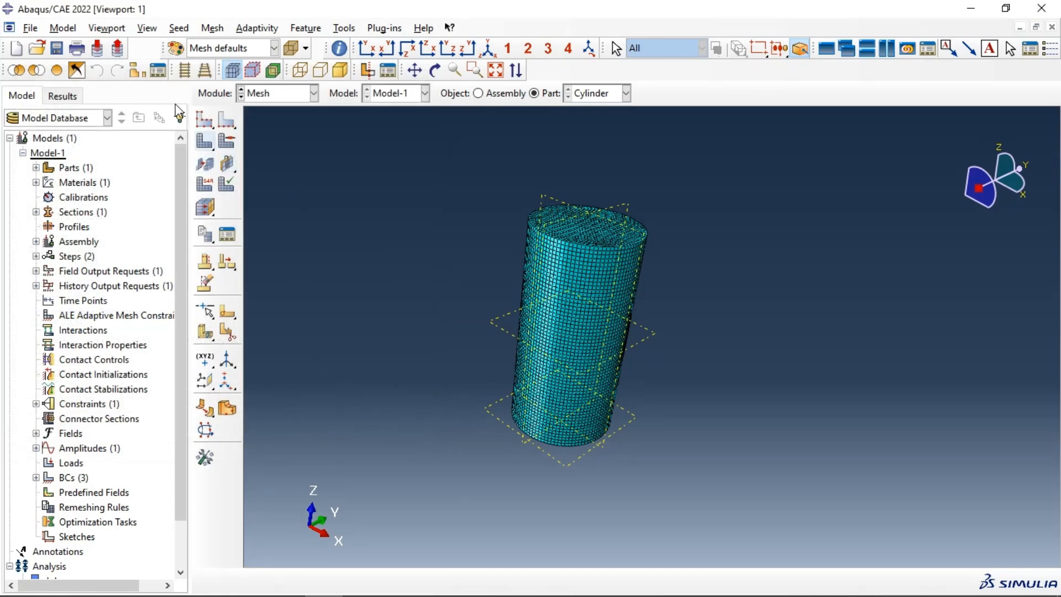
- Reopen the keyword editor for Model-1 and check the *Concrete Failure block by selecting its text
{"action": "left_click", "coordinate": [70, 33]}
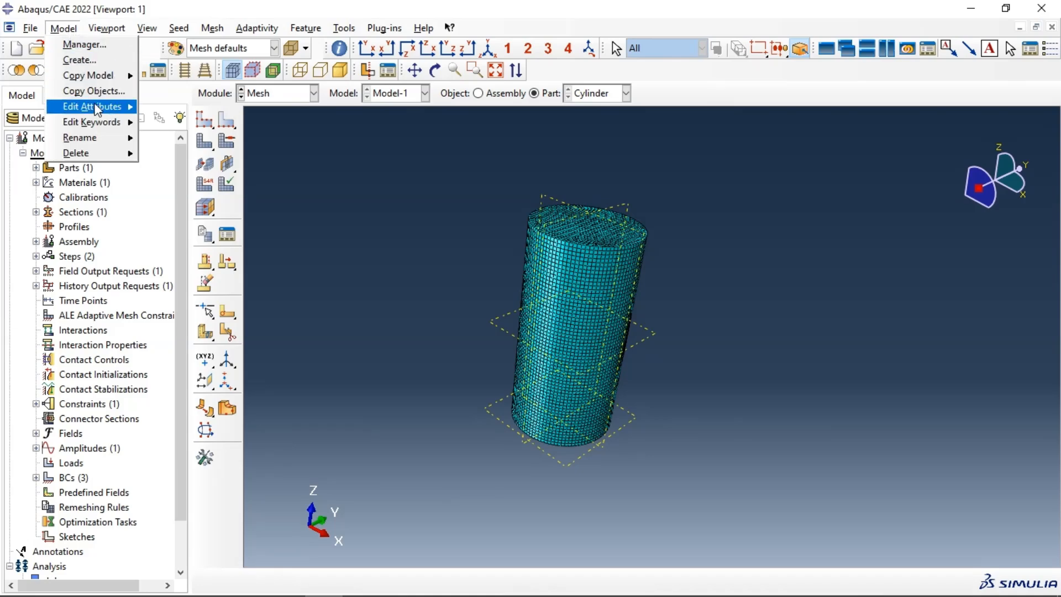
{"action": "mouse_move", "coordinate": [110, 125]}
{"action": "left_click", "coordinate": [172, 124]}
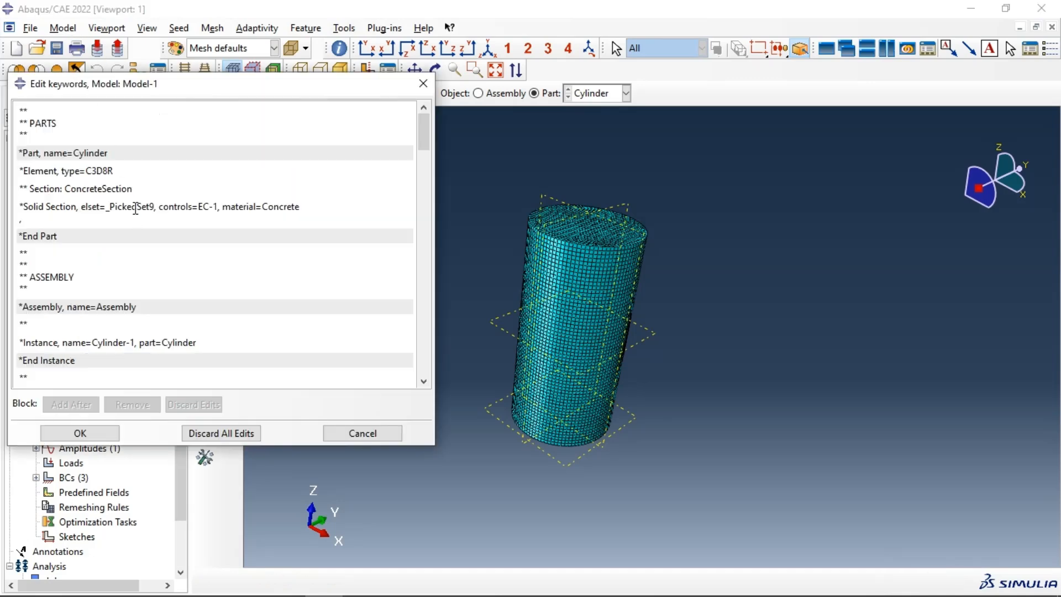
{"action": "scroll", "coordinate": [137, 207], "scroll_direction": "down", "scroll_amount": 10}
{"action": "scroll", "coordinate": [137, 207], "scroll_direction": "down", "scroll_amount": 15}
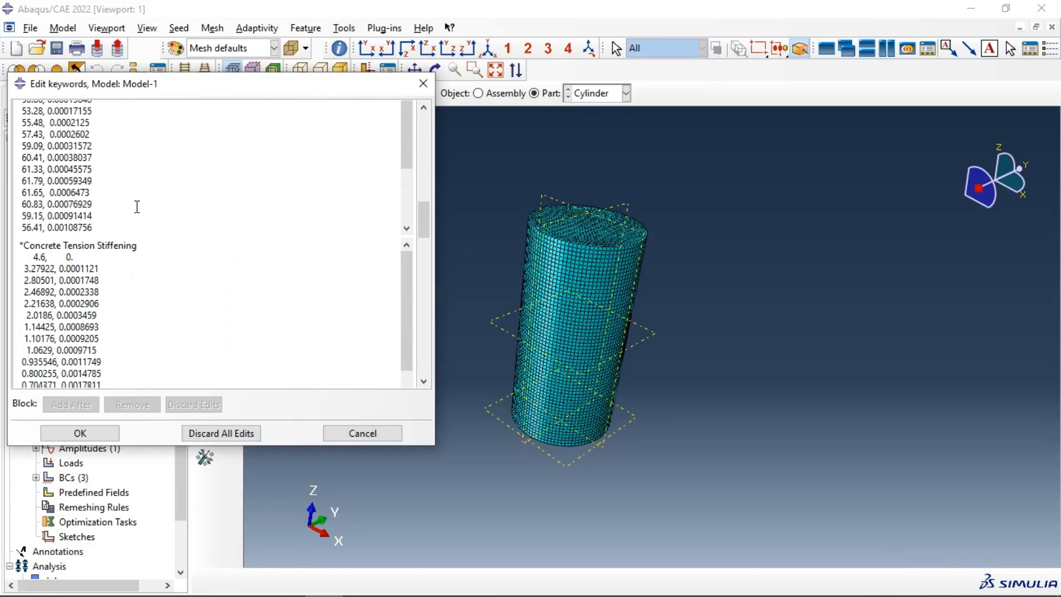
{"action": "scroll", "coordinate": [137, 247], "scroll_direction": "down", "scroll_amount": 1}
{"action": "left_click_drag", "start_coordinate": [99, 327], "coordinate": [16, 316]}
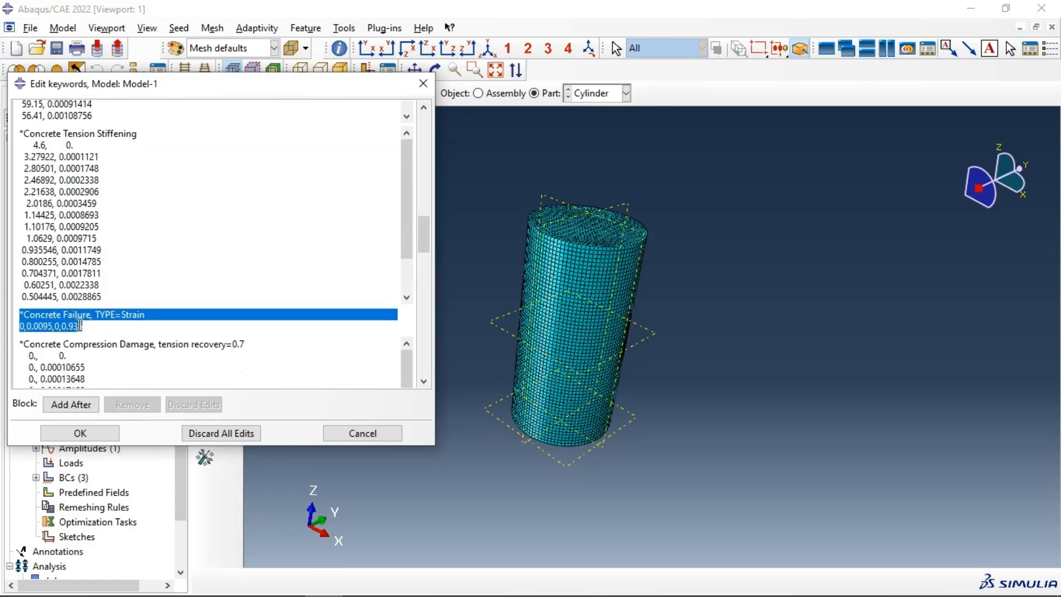
- Close the keyword editor and open the mass scaling settings of Step-1 for editing
{"action": "left_click", "coordinate": [110, 436]}
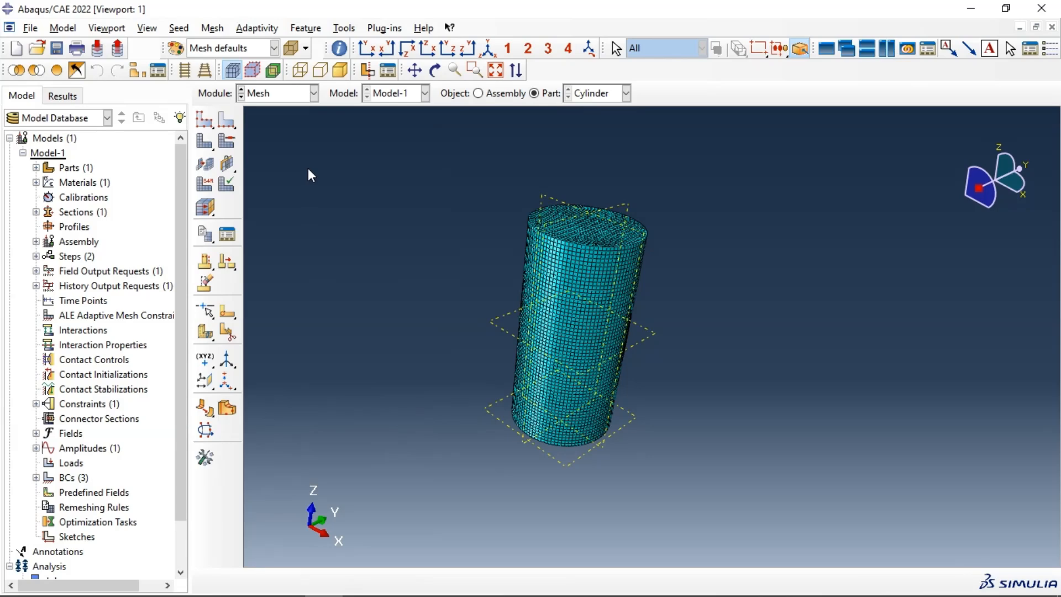
{"action": "left_click", "coordinate": [271, 97]}
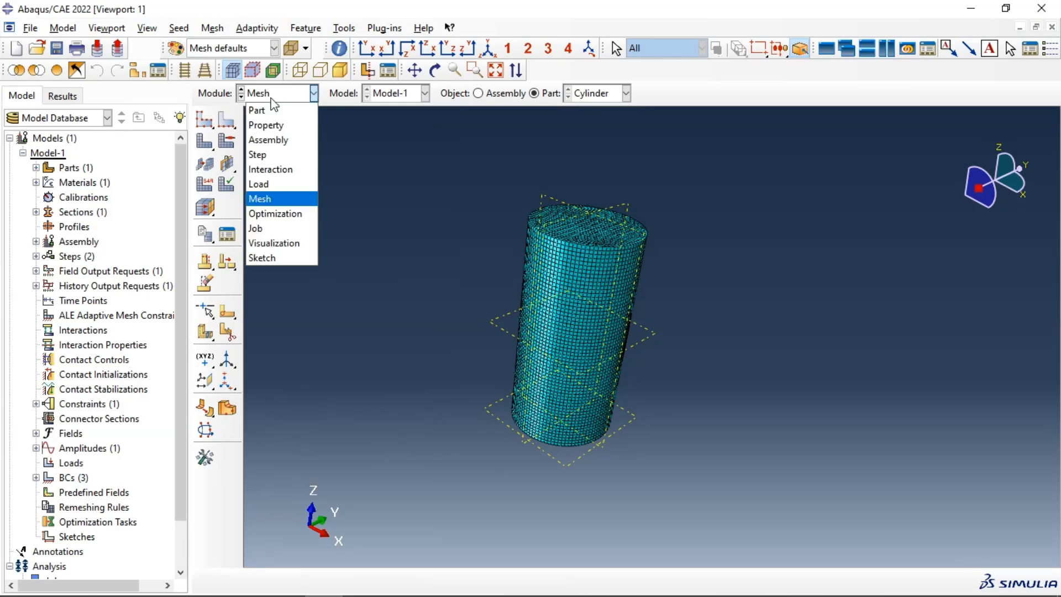
{"action": "left_click", "coordinate": [271, 232]}
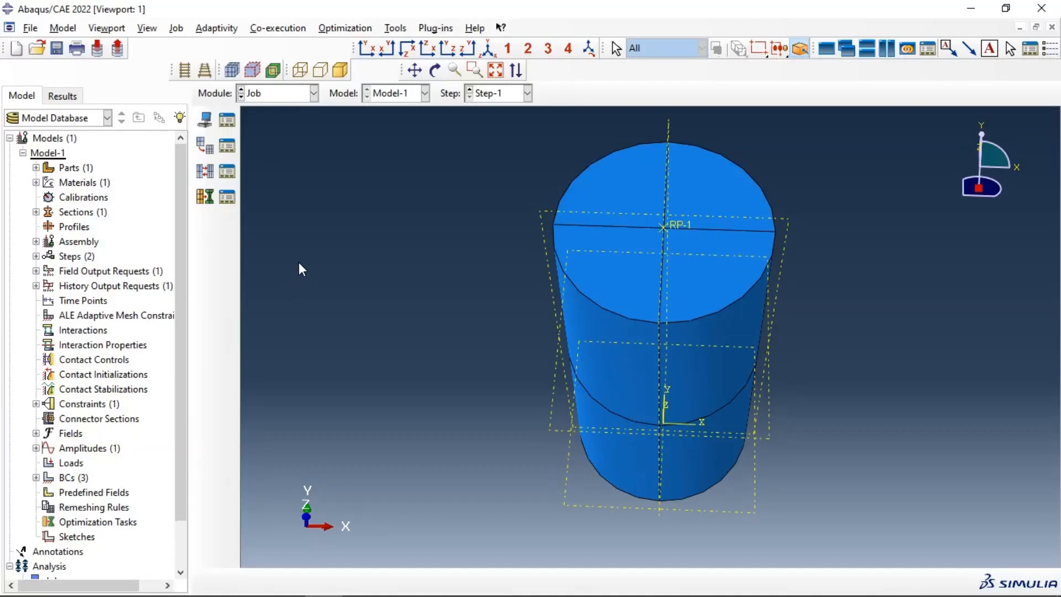
{"action": "left_click", "coordinate": [275, 98]}
{"action": "left_click", "coordinate": [280, 151]}
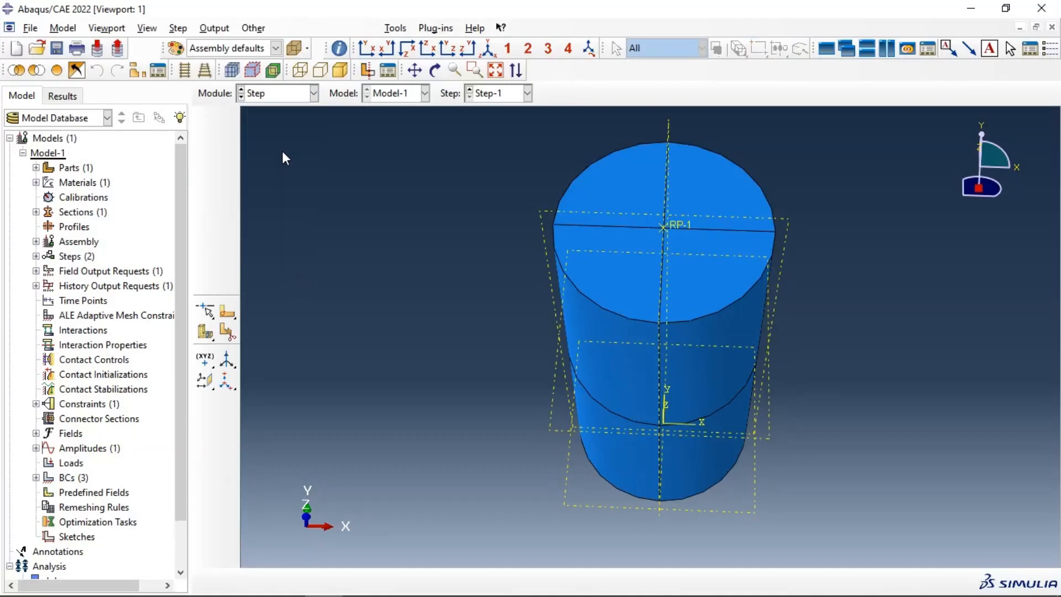
{"action": "left_click", "coordinate": [227, 120]}
{"action": "left_click", "coordinate": [320, 186]}
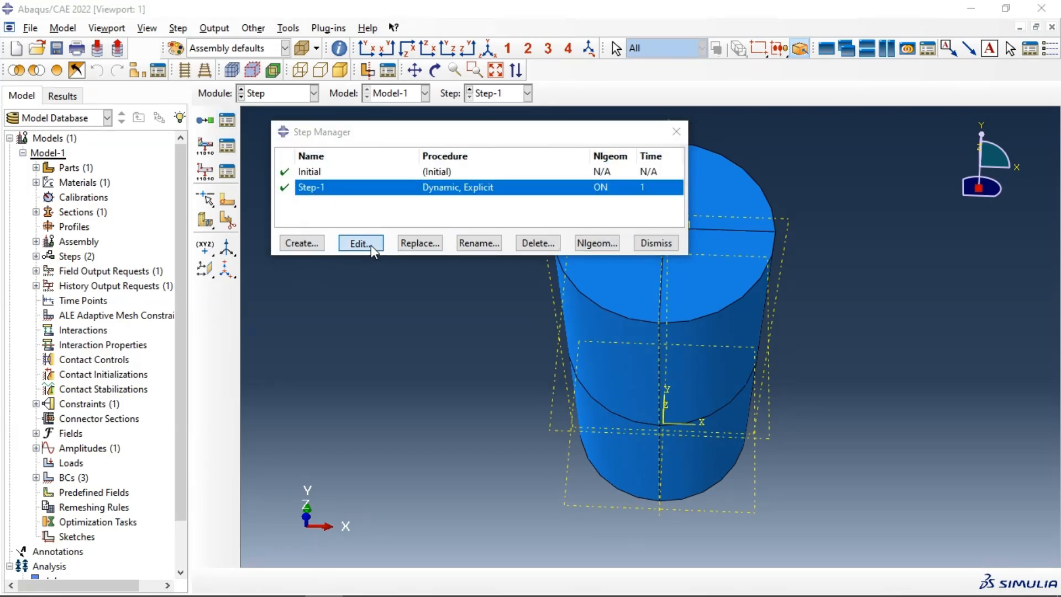
{"action": "left_click", "coordinate": [370, 244]}
{"action": "left_click", "coordinate": [326, 184]}
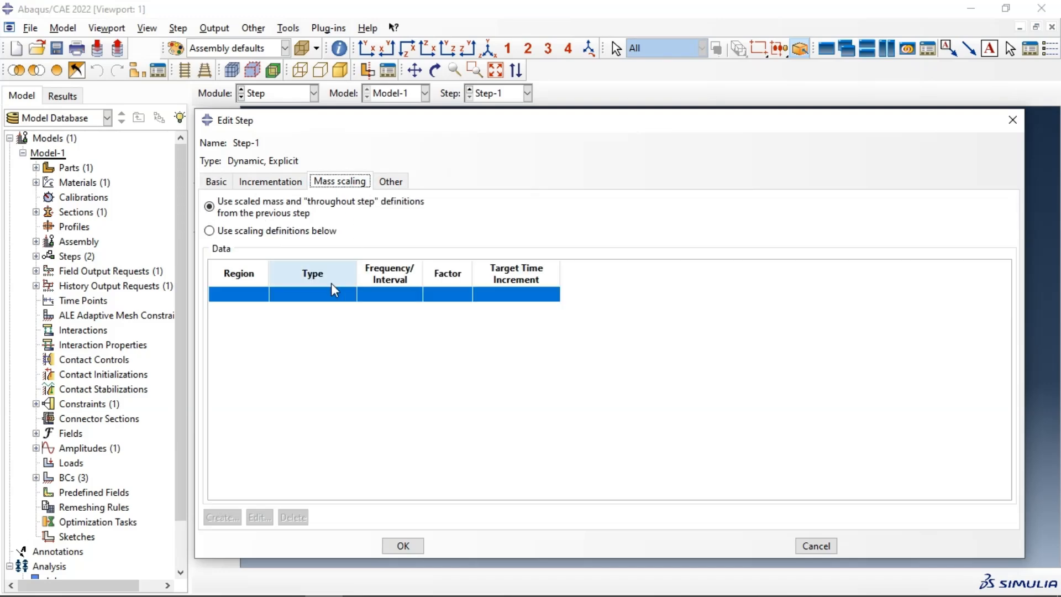
- Add semi-automatic mass scaling for the whole model by a factor of 1000 at the beginning of Step-1 and save the step
{"action": "left_click", "coordinate": [231, 232]}
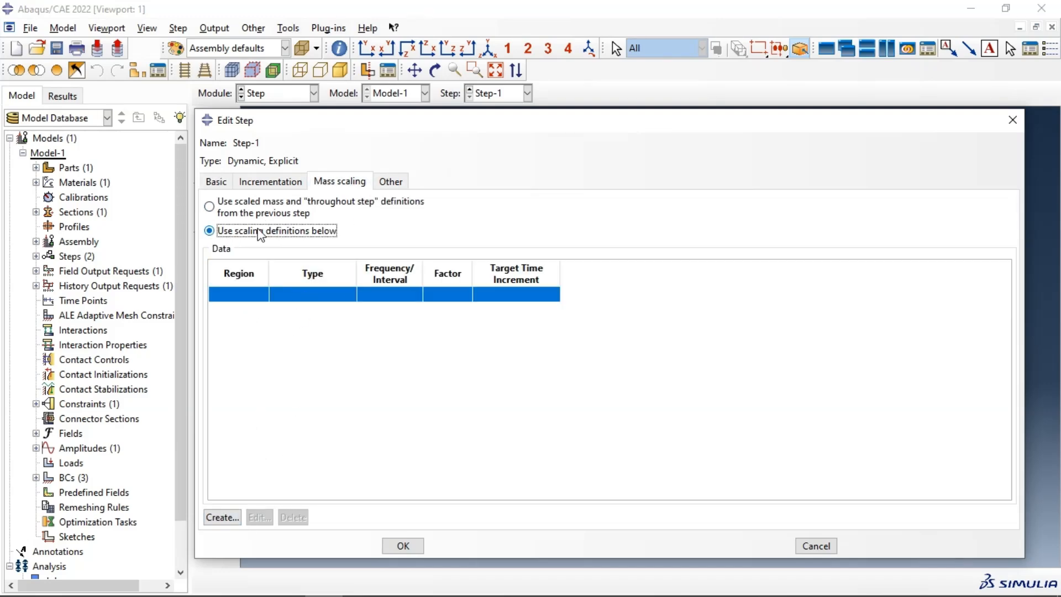
{"action": "left_click", "coordinate": [223, 517]}
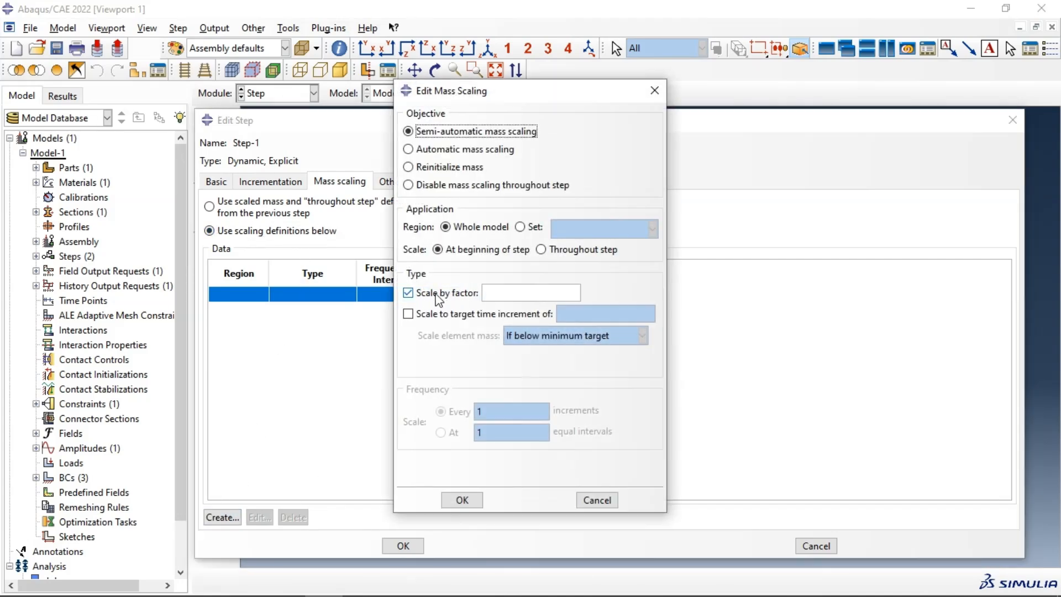
{"action": "left_click", "coordinate": [494, 294]}
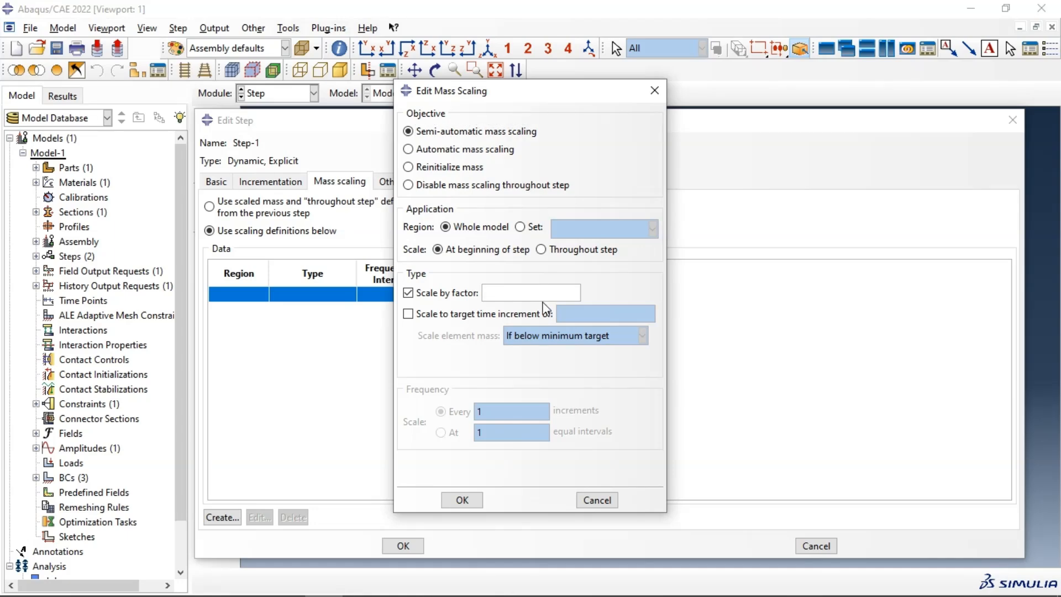
{"action": "type", "text": "1000"}
{"action": "left_click", "coordinate": [462, 500]}
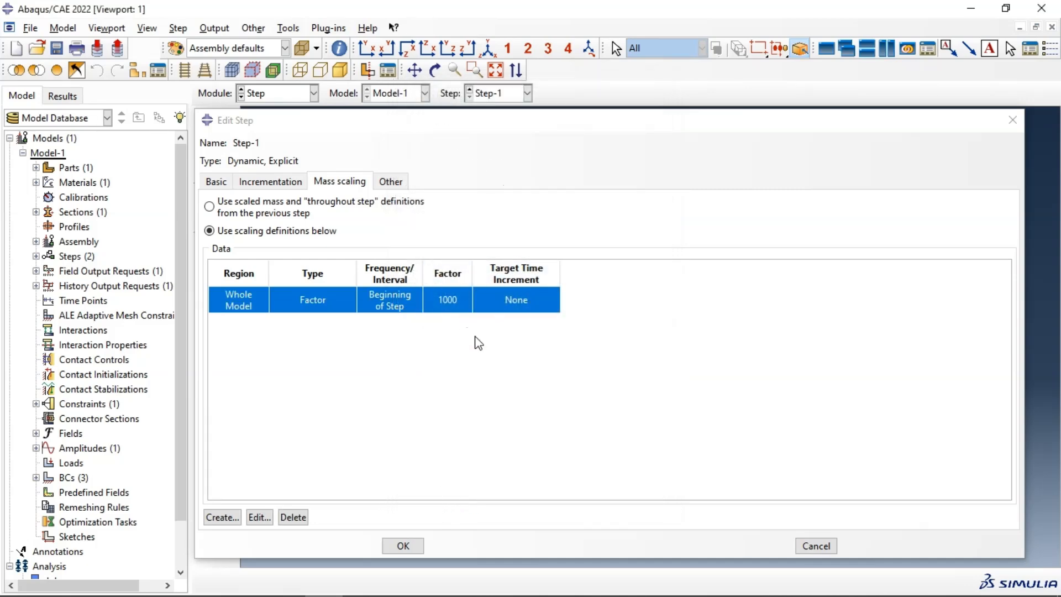
{"action": "left_click", "coordinate": [406, 547]}
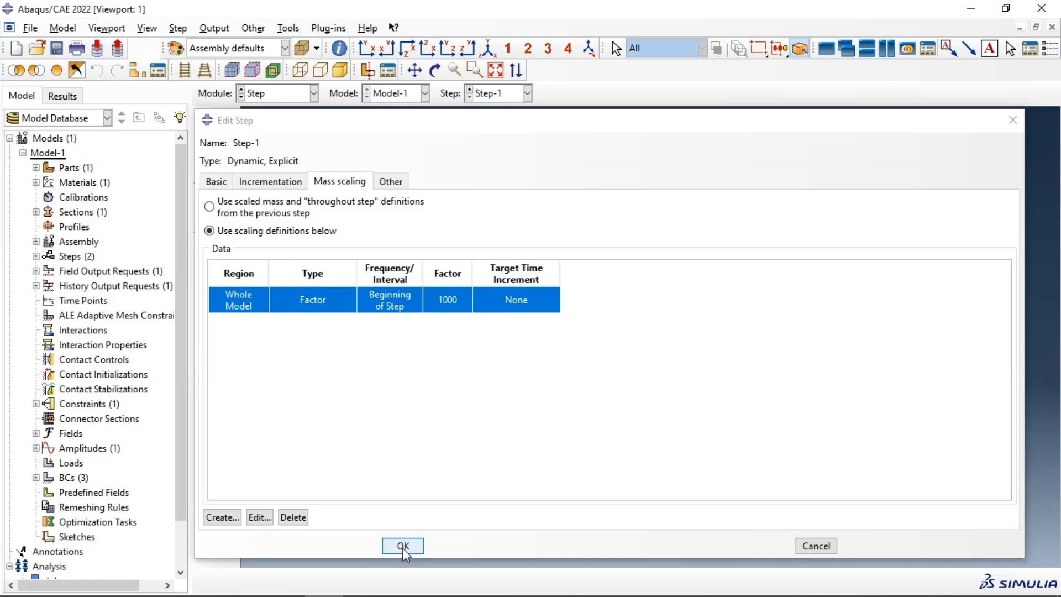
{"action": "left_click", "coordinate": [403, 547]}
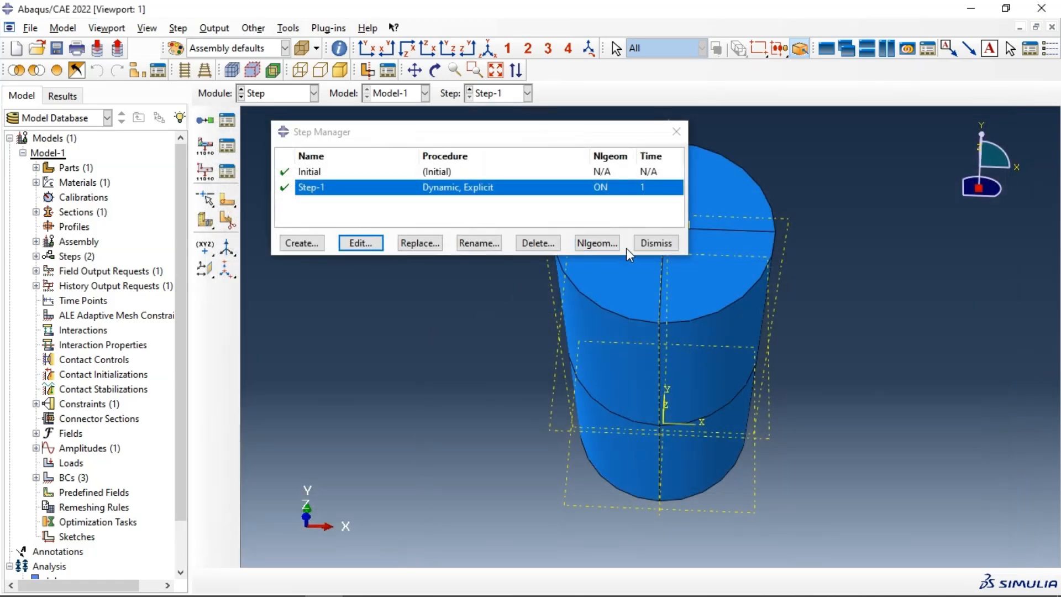
{"action": "left_click", "coordinate": [640, 243]}
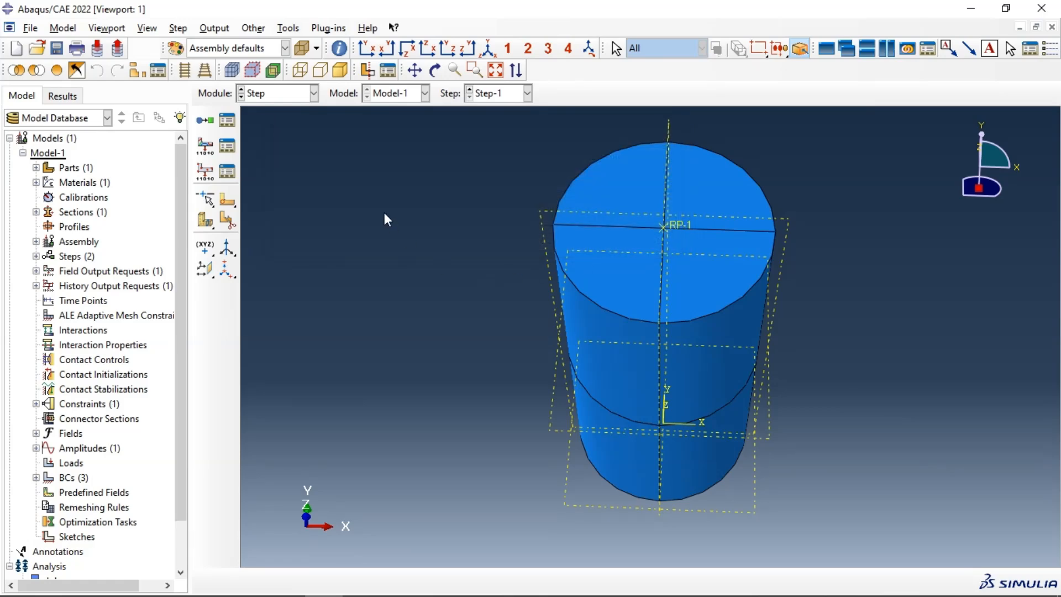
- Create an analysis job named CompresionTest from Model-1
{"action": "left_click", "coordinate": [275, 95]}
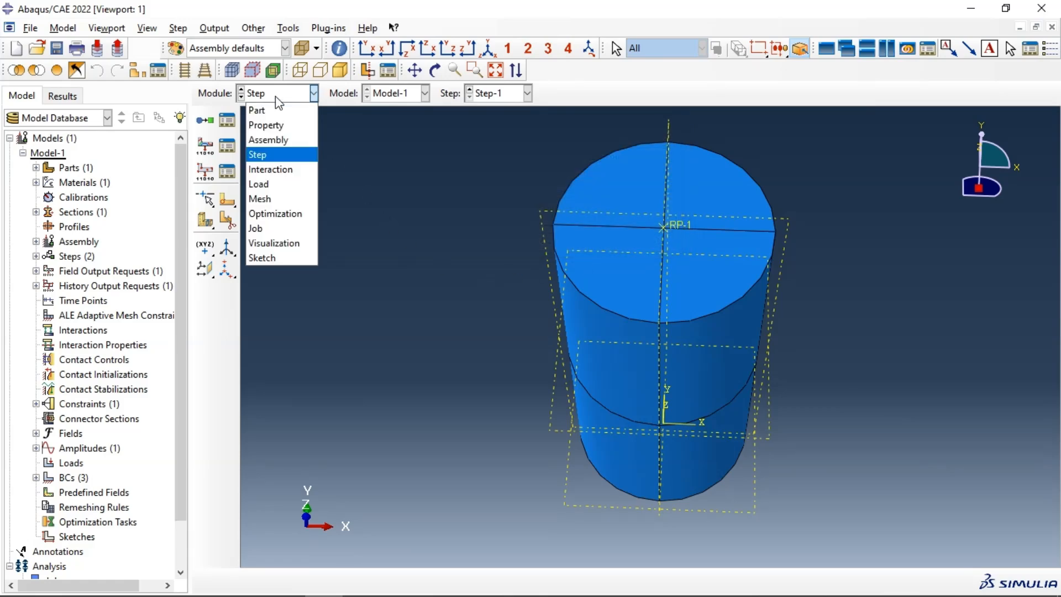
{"action": "left_click", "coordinate": [279, 229]}
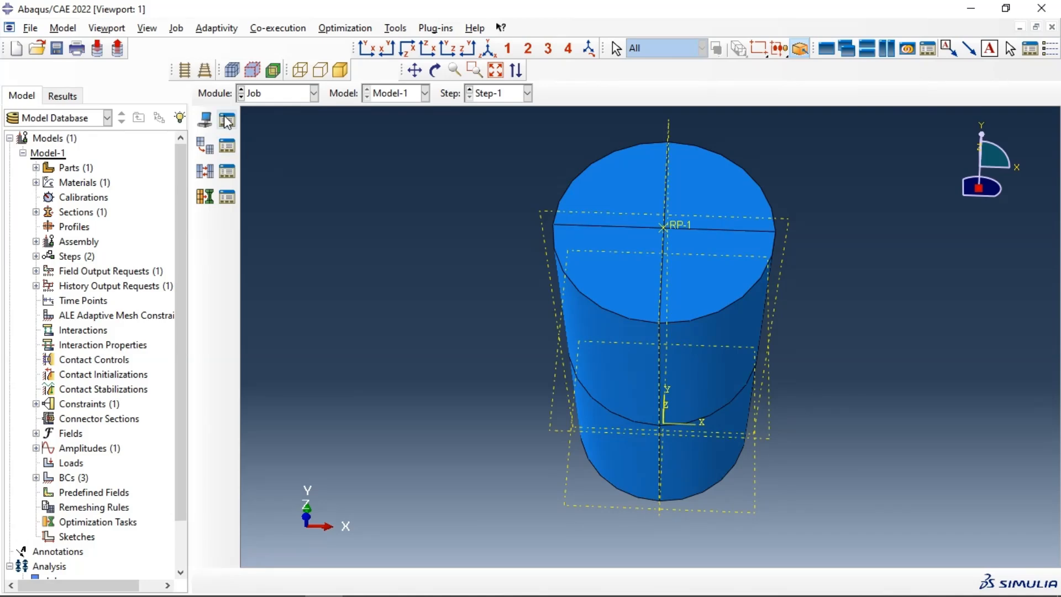
{"action": "left_click", "coordinate": [205, 120]}
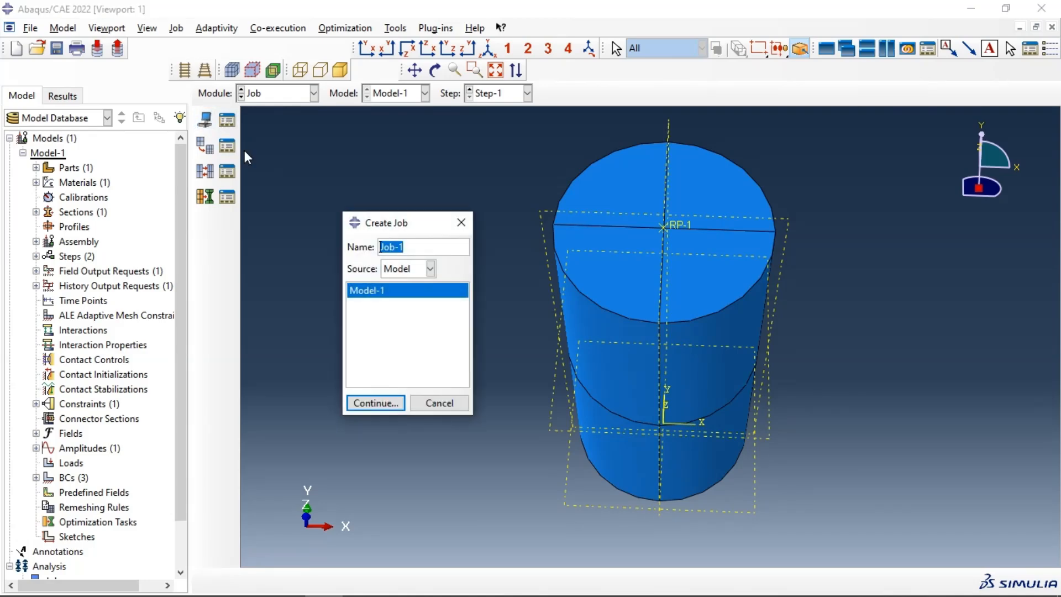
{"action": "type", "text": "CompresionTest"}
{"action": "left_click", "coordinate": [362, 404]}
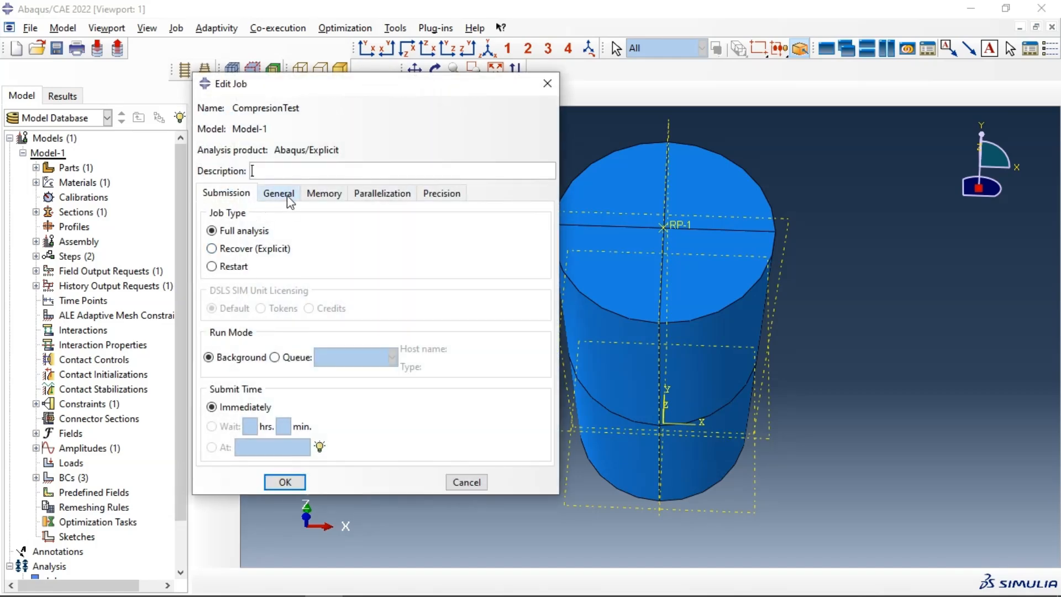
- Set the job's parallelization to 2 processors and 4 domains with dynamic load balancing, and save the job
{"action": "left_click", "coordinate": [381, 193]}
{"action": "left_click", "coordinate": [264, 215]}
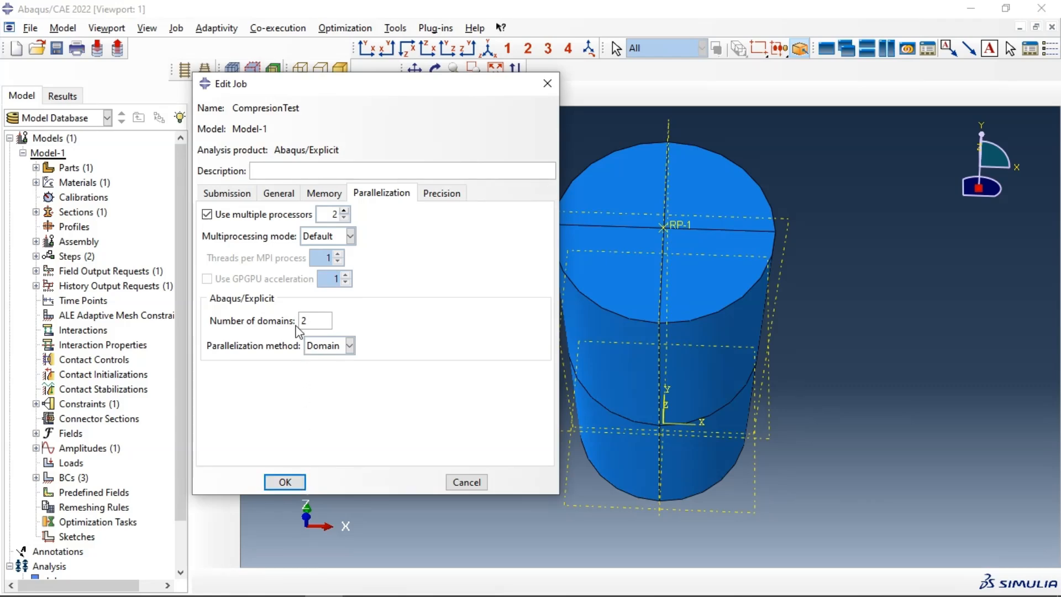
{"action": "left_click_drag", "start_coordinate": [307, 321], "coordinate": [289, 323]}
{"action": "type", "text": "4"}
{"action": "left_click", "coordinate": [357, 321]}
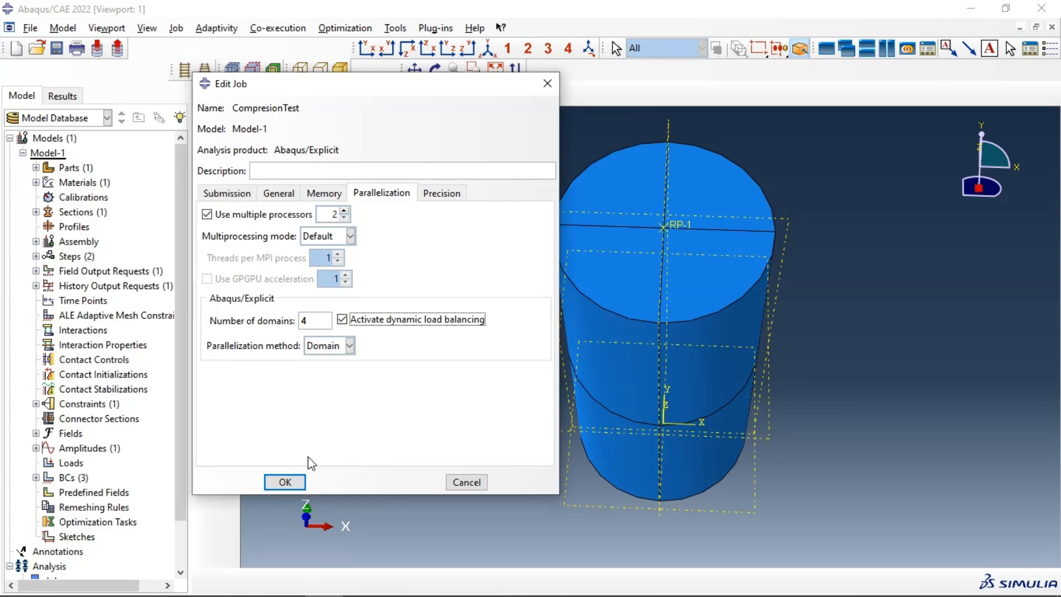
{"action": "left_click", "coordinate": [285, 482]}
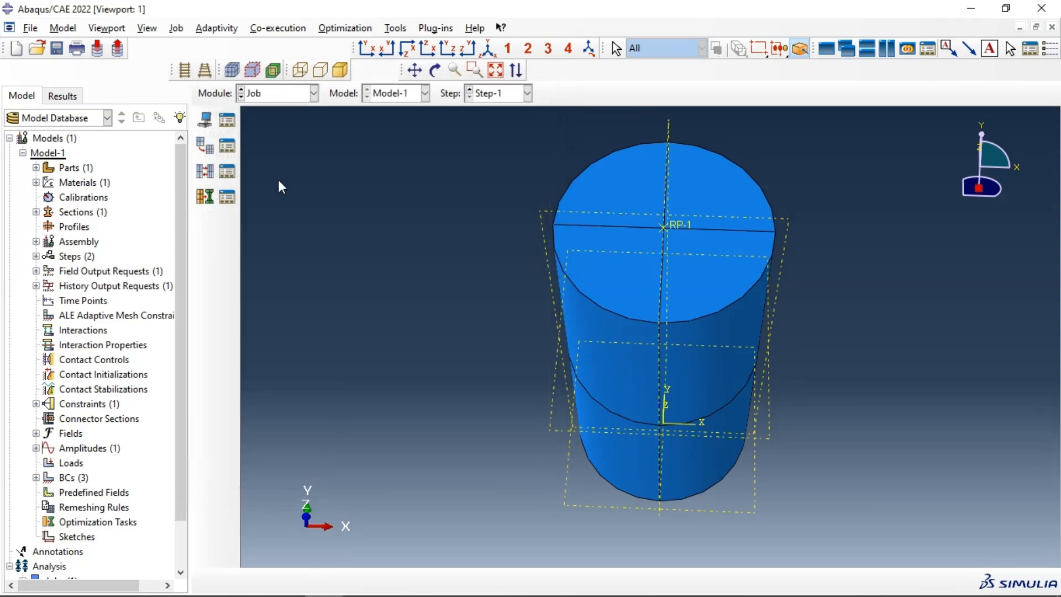
- Run a data check on the CompresionTest job and continue to the analysis, allowing existing job files to be overwritten
{"action": "left_click", "coordinate": [227, 120]}
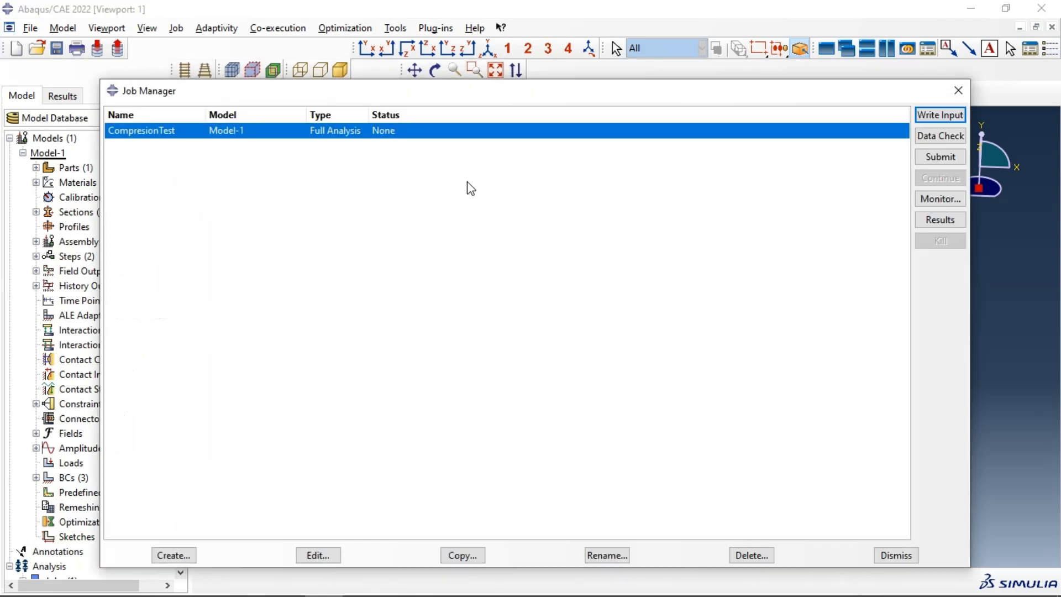
{"action": "left_click", "coordinate": [930, 137]}
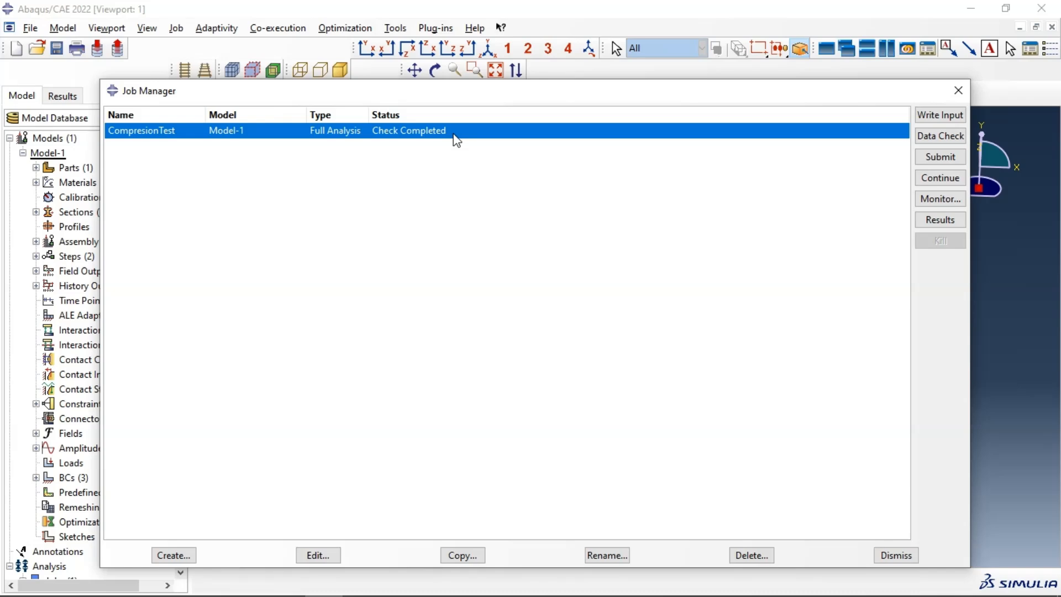
{"action": "left_click", "coordinate": [940, 179]}
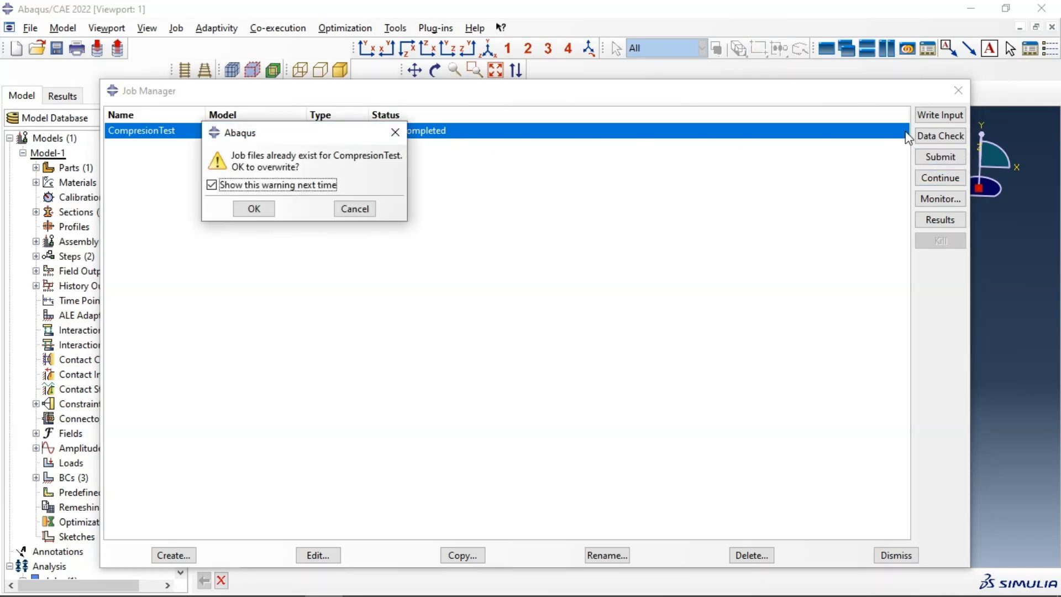
{"action": "left_click", "coordinate": [255, 212]}
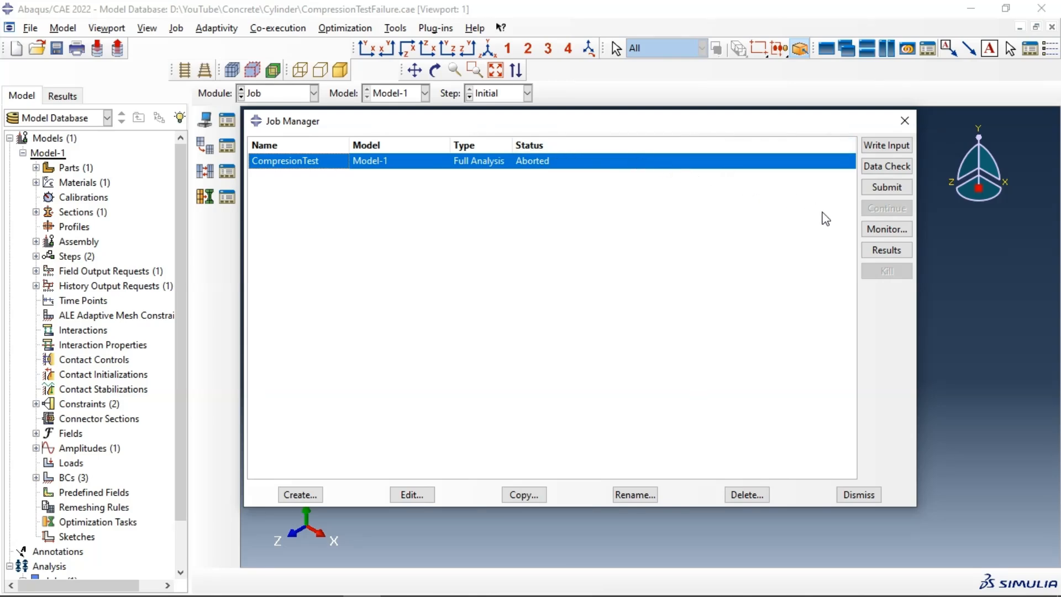
- Open the CompresionTest results and animate the time history of the deformed shape and of the Mises stress contours
{"action": "left_click", "coordinate": [884, 251]}
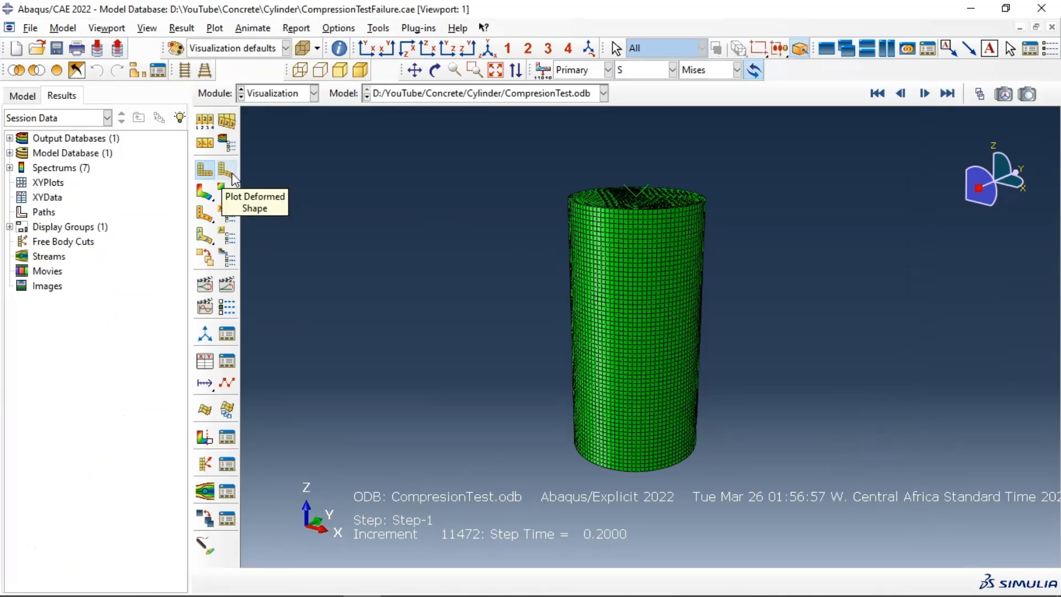
{"action": "left_click", "coordinate": [226, 169]}
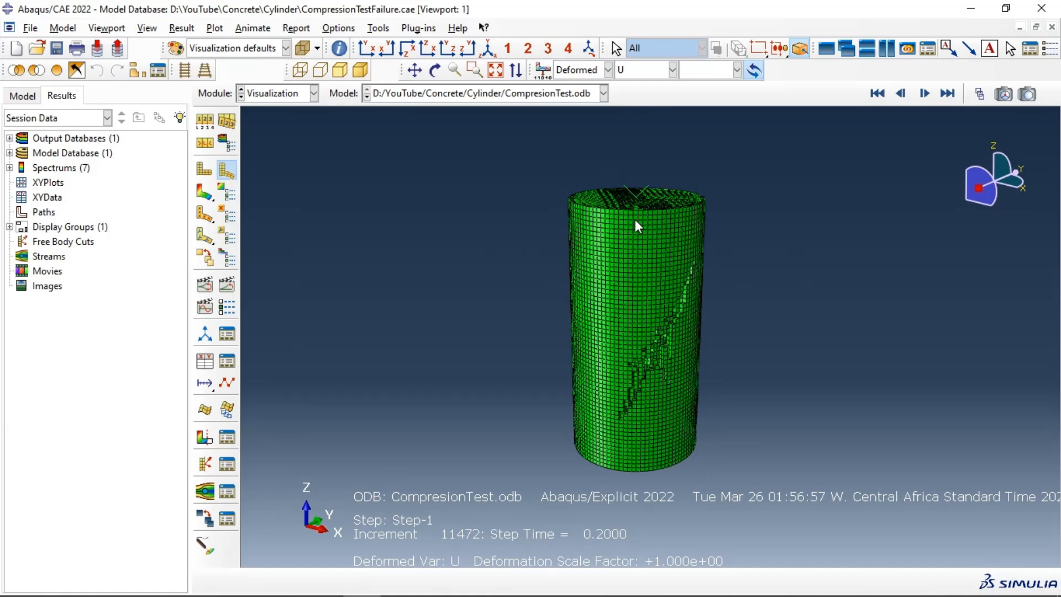
{"action": "left_click", "coordinate": [227, 285]}
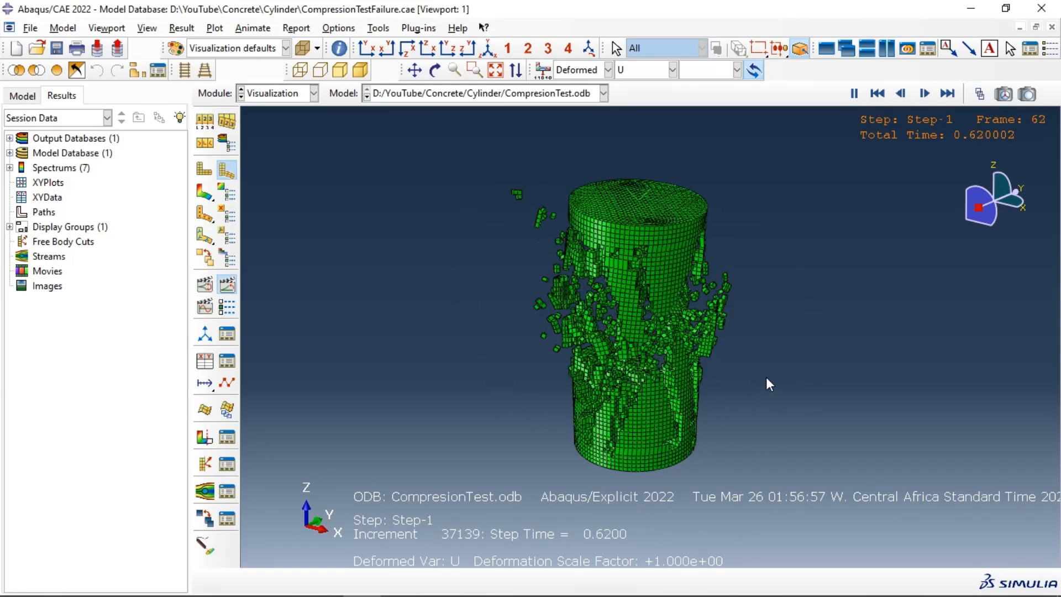
{"action": "left_click", "coordinate": [205, 194]}
{"action": "left_click", "coordinate": [227, 285]}
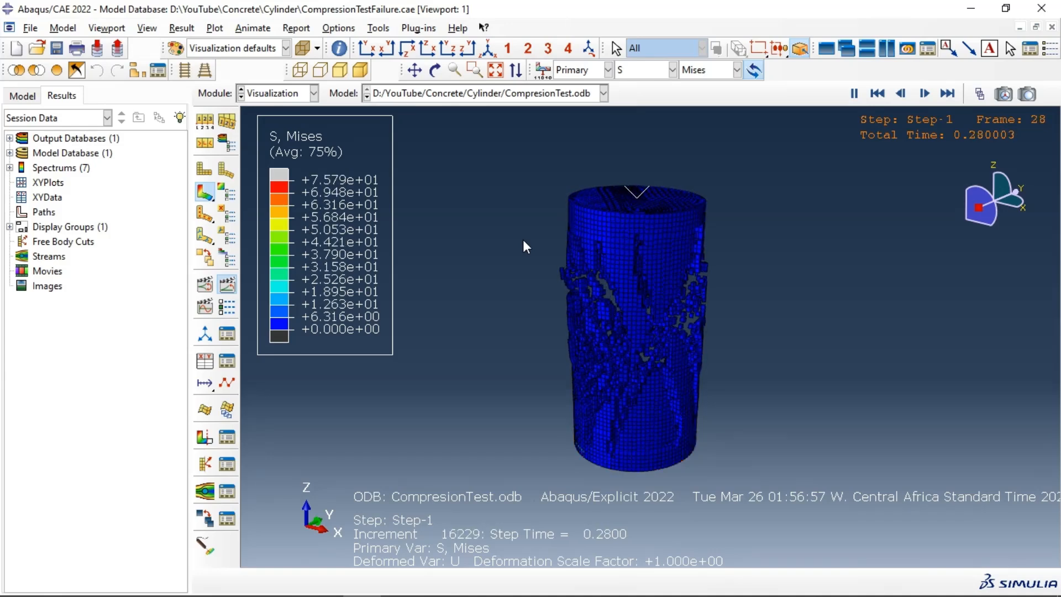
- Set the active frame to 20 and examine the Mises stress contours from another side of the cylinder
{"action": "left_click", "coordinate": [980, 94]}
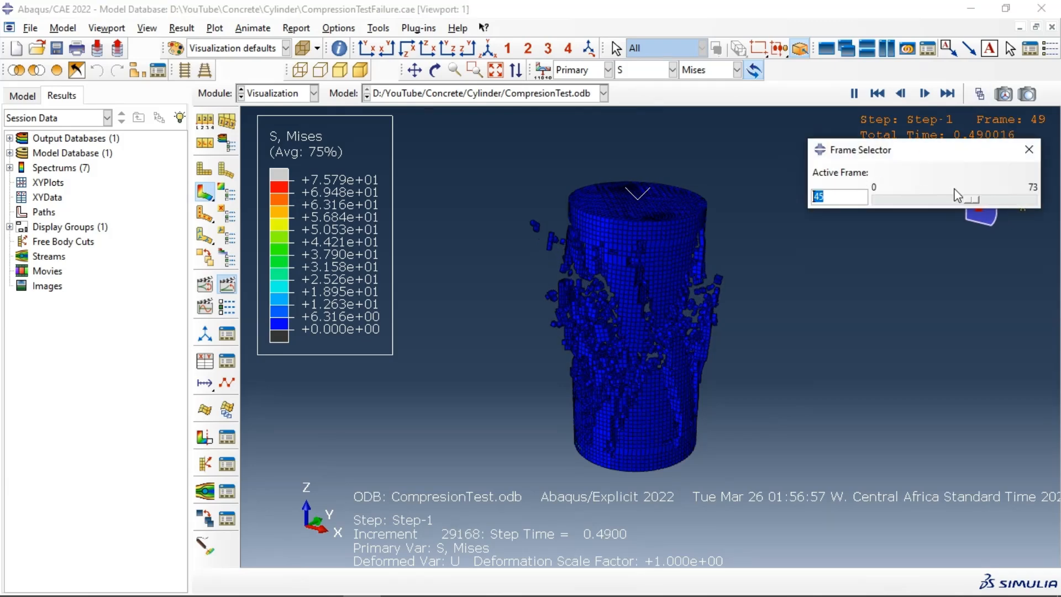
{"action": "left_click_drag", "start_coordinate": [970, 199], "coordinate": [921, 197]}
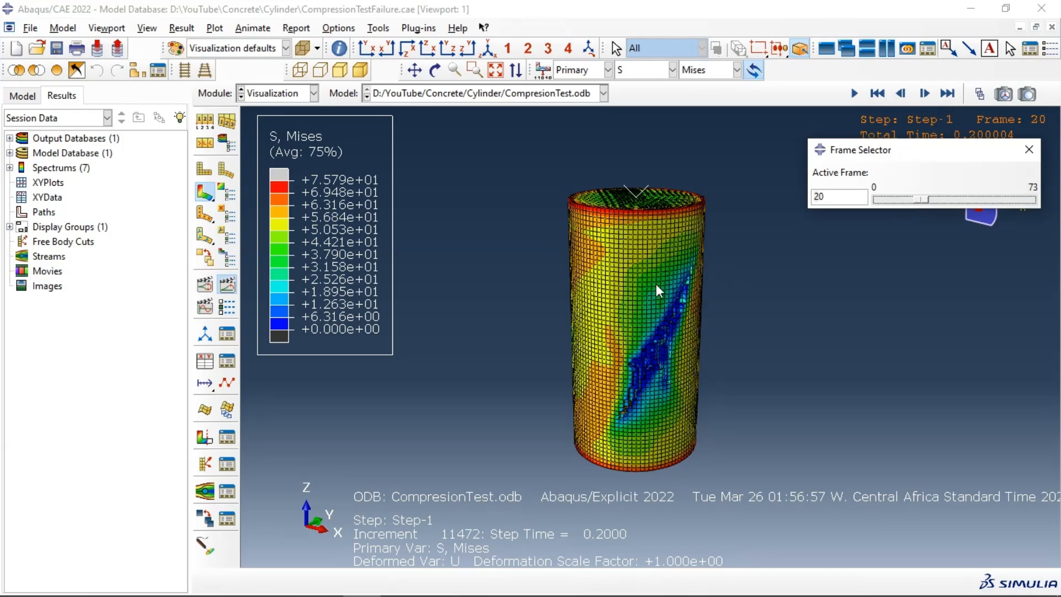
{"action": "left_click", "coordinate": [435, 70]}
{"action": "left_click_drag", "start_coordinate": [611, 280], "coordinate": [724, 307]}
{"action": "left_click_drag", "start_coordinate": [925, 203], "coordinate": [923, 199]}
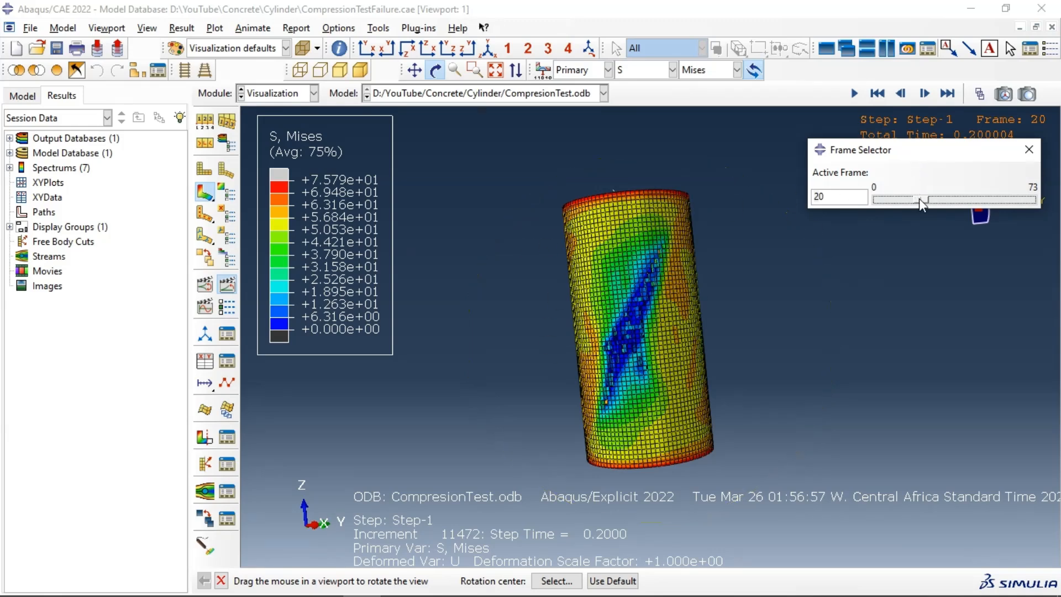
- Advance the results frame by frame to frame 34 to examine how the cylinder fails
{"action": "left_click", "coordinate": [924, 94]}
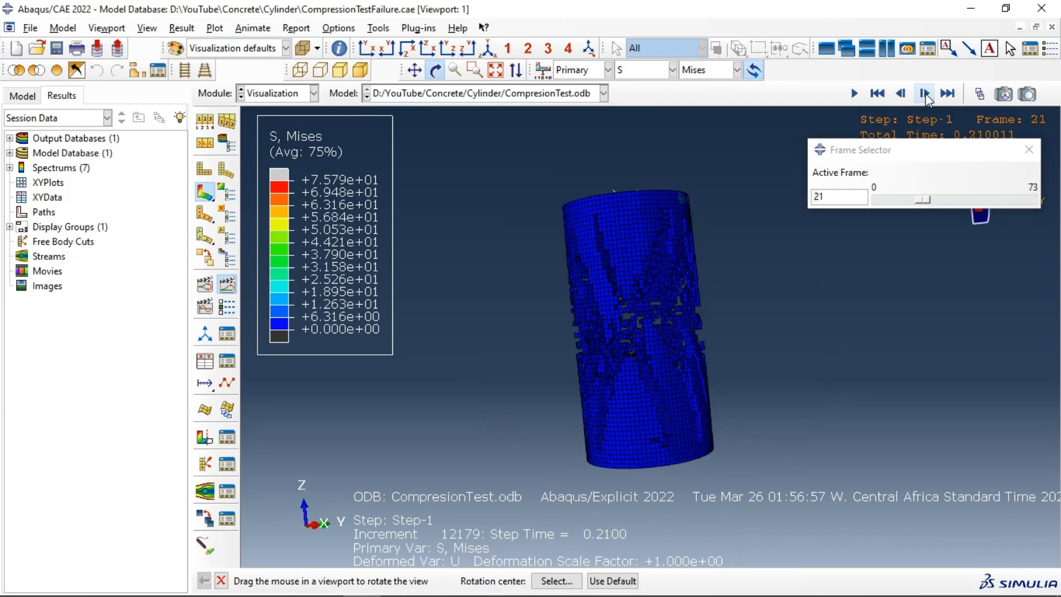
{"action": "left_click", "coordinate": [924, 94]}
{"action": "left_click", "coordinate": [925, 94]}
{"action": "left_click", "coordinate": [924, 94]}
{"action": "left_click", "coordinate": [924, 94]}
{"action": "left_click", "coordinate": [924, 94]}
{"action": "left_click", "coordinate": [925, 94]}
{"action": "left_click", "coordinate": [924, 94]}
{"action": "left_click", "coordinate": [925, 94]}
{"action": "left_click", "coordinate": [925, 94]}
{"action": "left_click", "coordinate": [925, 94]}
{"action": "left_click", "coordinate": [924, 94]}
{"action": "left_click", "coordinate": [925, 94]}
{"action": "left_click", "coordinate": [925, 94]}
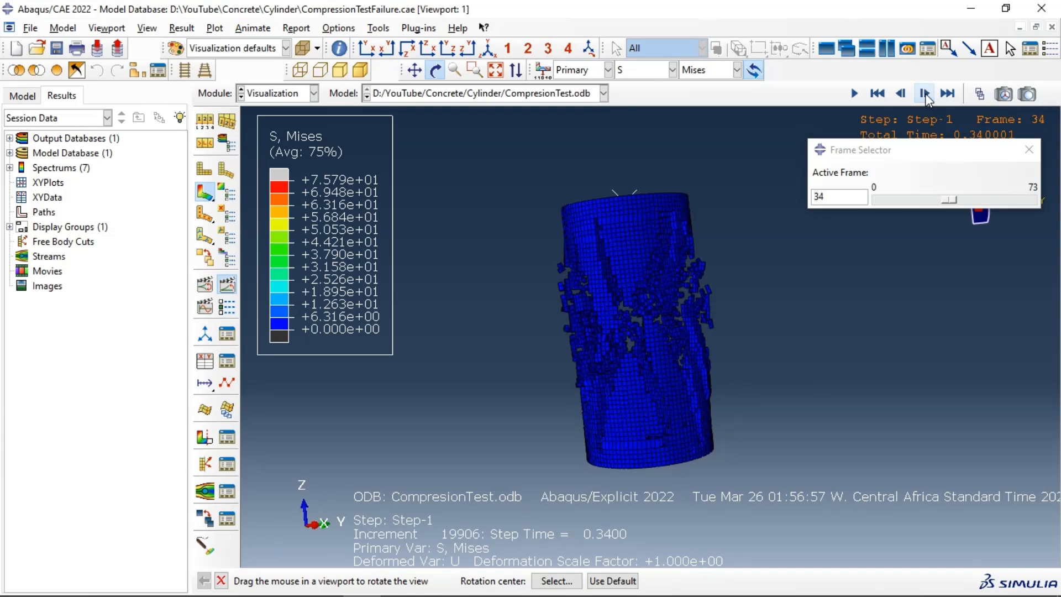
- Close the frame selector and replay the time history animation of the stress contours
{"action": "left_click", "coordinate": [1029, 151]}
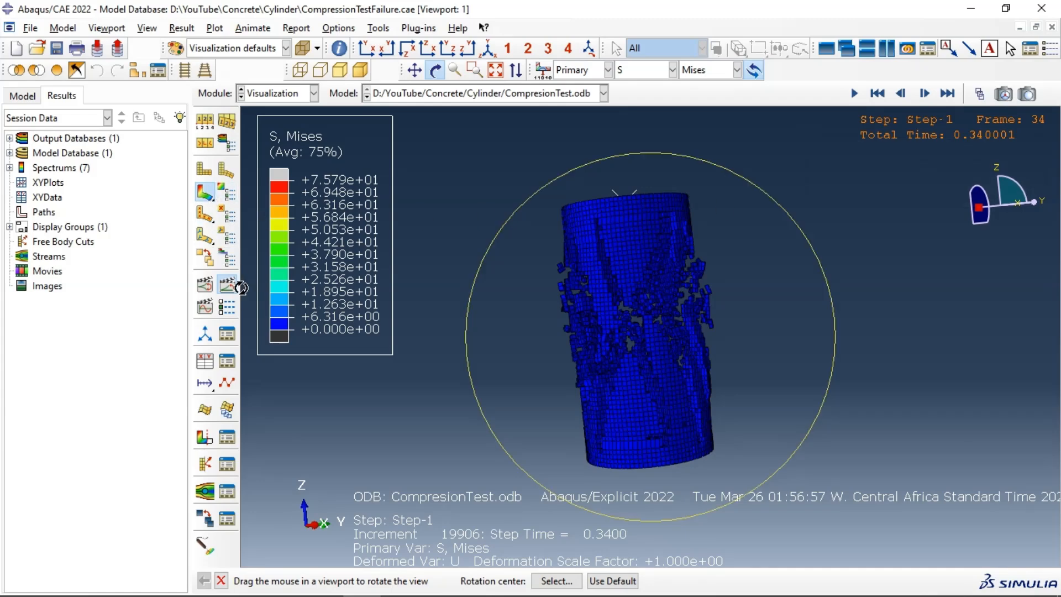
{"action": "left_click", "coordinate": [226, 287]}
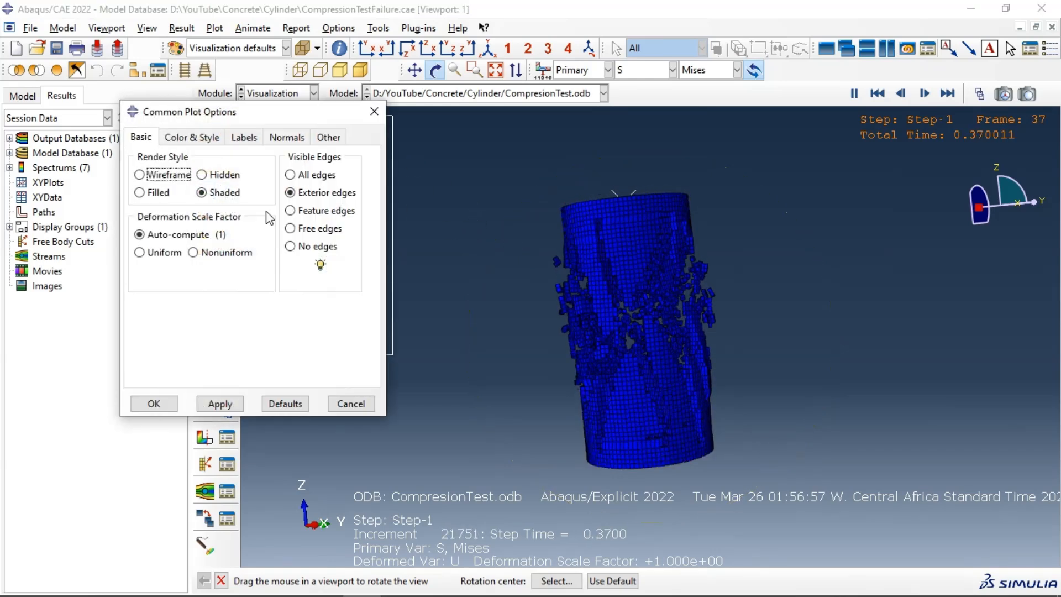
- Limit the visible edges of the contour plot to free edges and keep the other common plot options
{"action": "left_click", "coordinate": [290, 228]}
{"action": "left_click", "coordinate": [217, 407]}
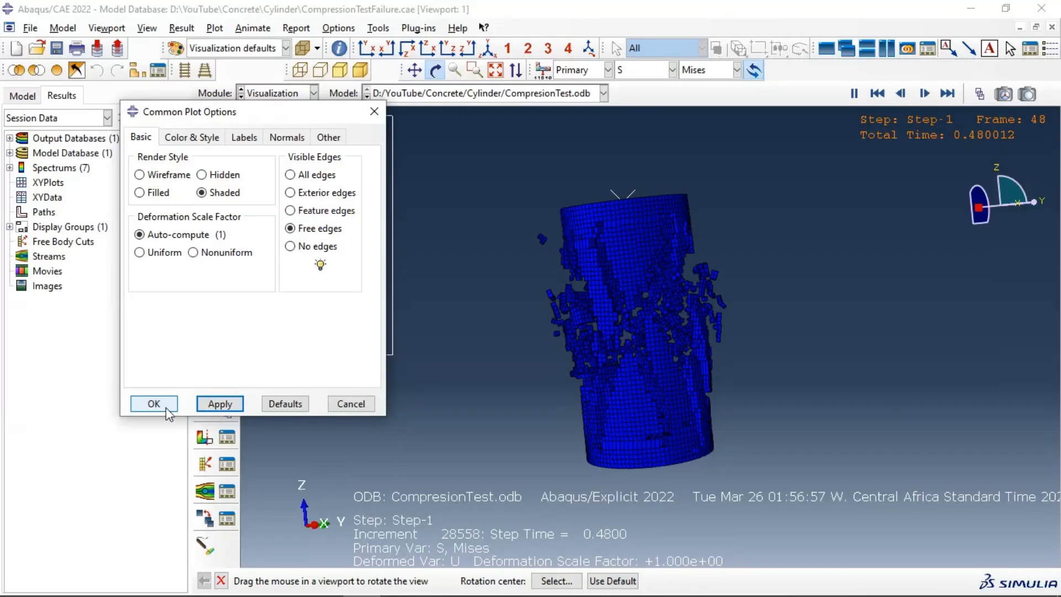
{"action": "left_click", "coordinate": [438, 281]}
{"action": "left_click_drag", "start_coordinate": [438, 281], "coordinate": [569, 315]}
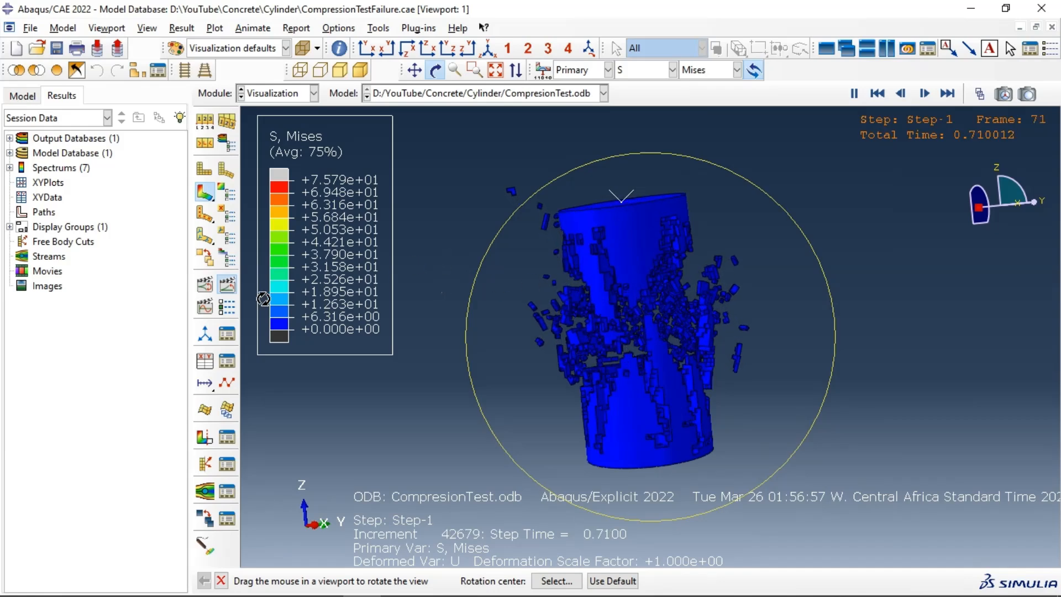
- Start extracting XY data from the ODB field output with the variable position set to Unique Nodal
{"action": "left_click", "coordinate": [206, 361]}
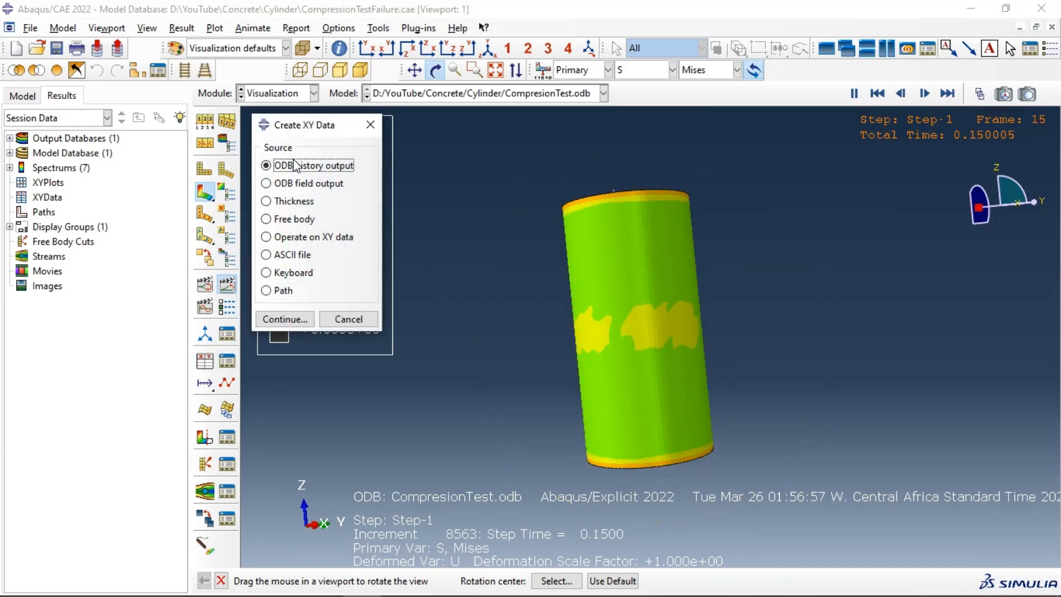
{"action": "left_click", "coordinate": [299, 188]}
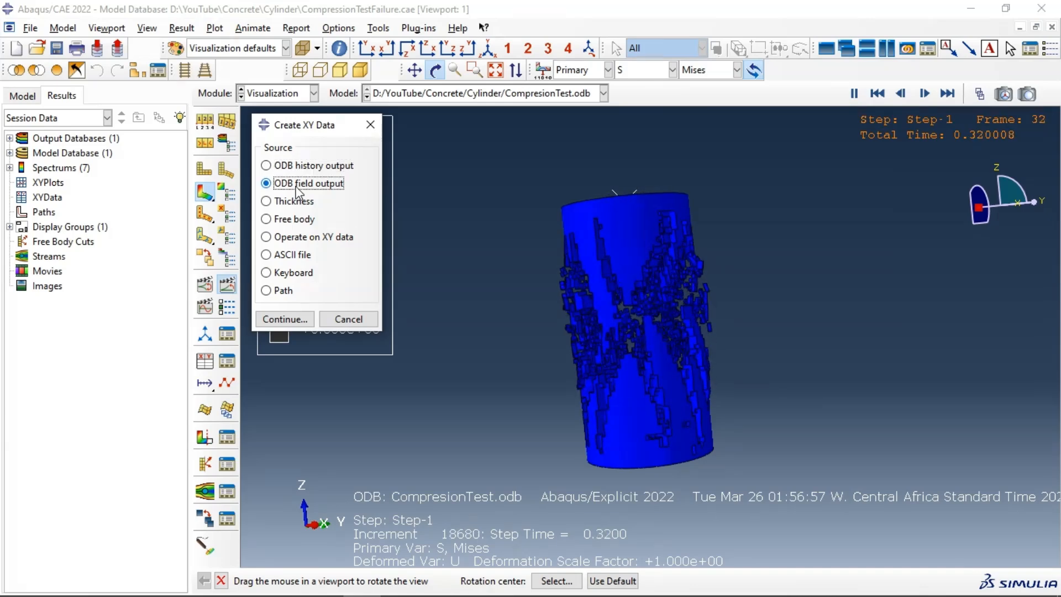
{"action": "left_click", "coordinate": [293, 320]}
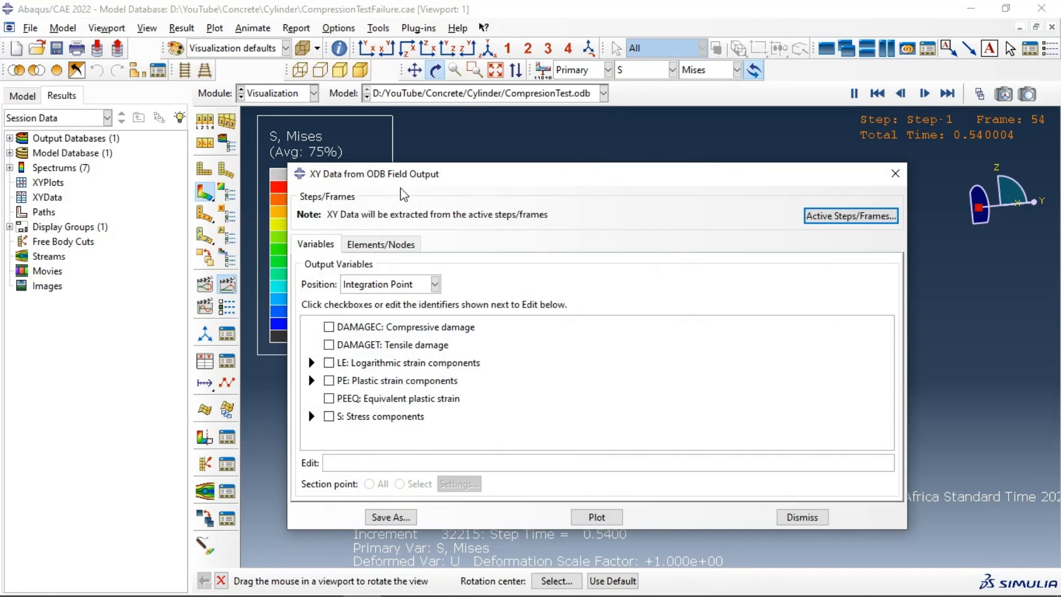
{"action": "left_click_drag", "start_coordinate": [403, 174], "coordinate": [244, 100]}
{"action": "left_click", "coordinate": [214, 211]}
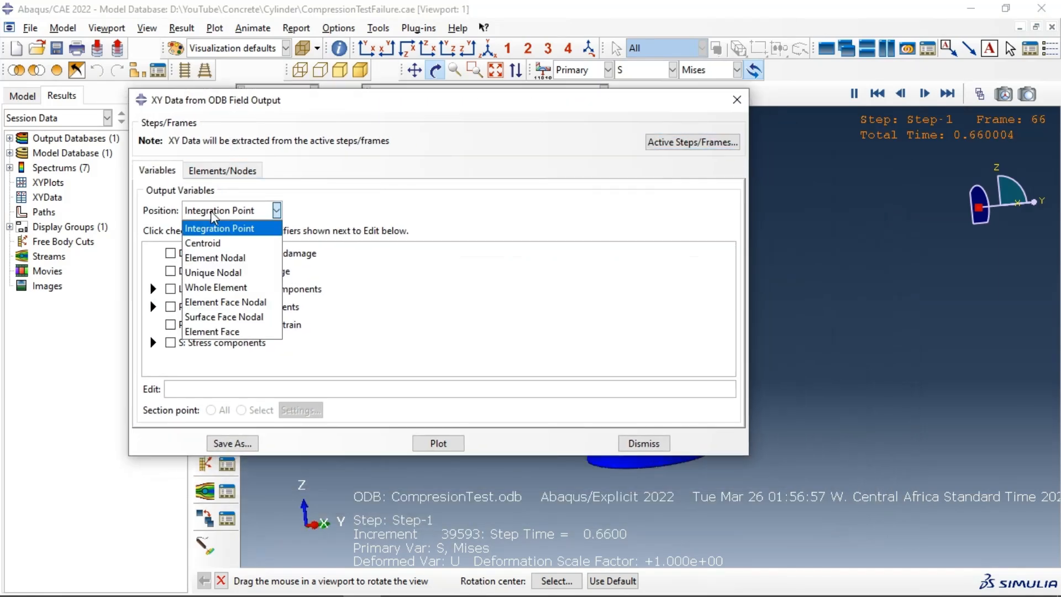
{"action": "left_click", "coordinate": [220, 272]}
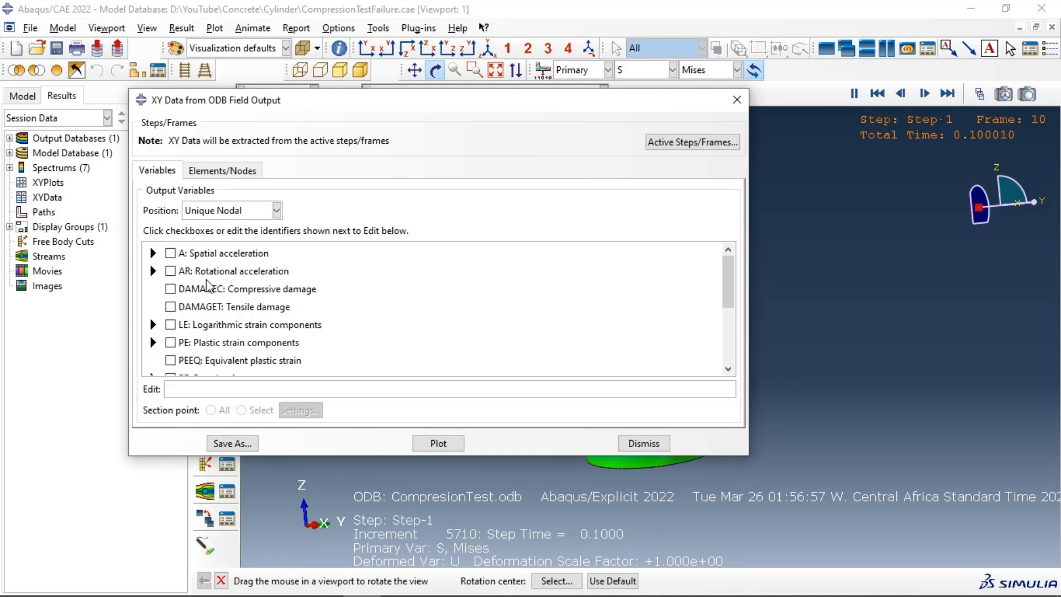
- Choose the reaction force component RF3 and the spatial displacement component U3 as output variables
{"action": "scroll", "coordinate": [210, 285], "scroll_direction": "down", "scroll_amount": 5}
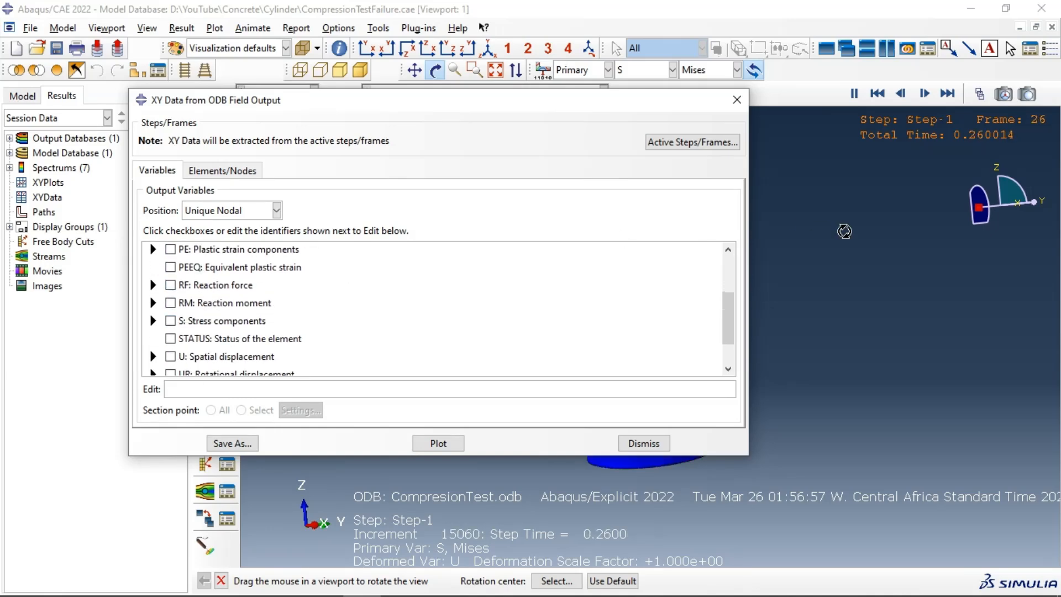
{"action": "scroll", "coordinate": [171, 305], "scroll_direction": "down", "scroll_amount": 1}
{"action": "scroll", "coordinate": [171, 305], "scroll_direction": "down", "scroll_amount": 1}
{"action": "scroll", "coordinate": [166, 299], "scroll_direction": "up", "scroll_amount": 1}
{"action": "left_click", "coordinate": [154, 287]}
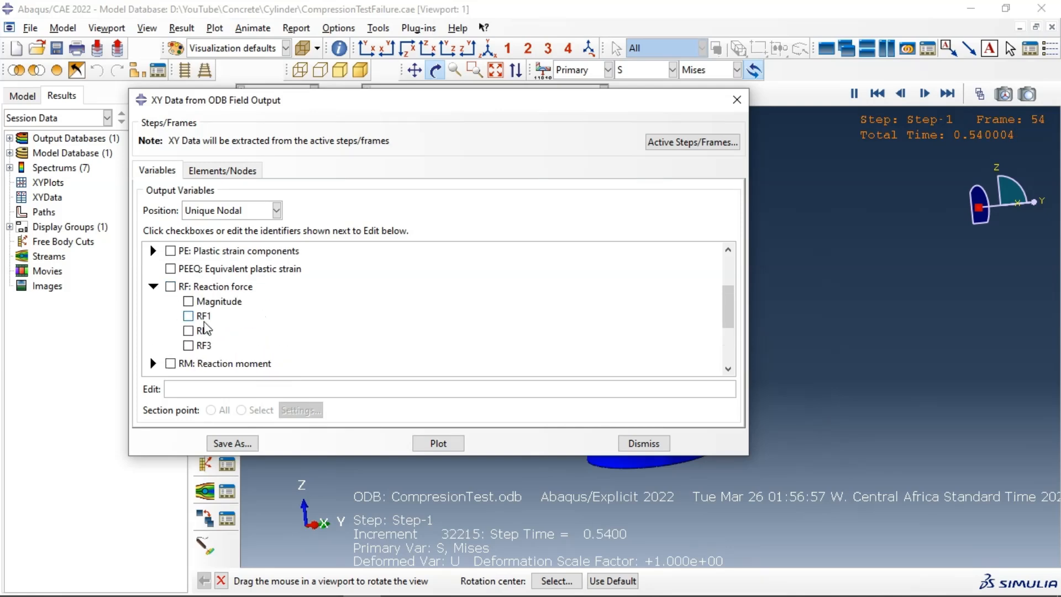
{"action": "left_click", "coordinate": [188, 346]}
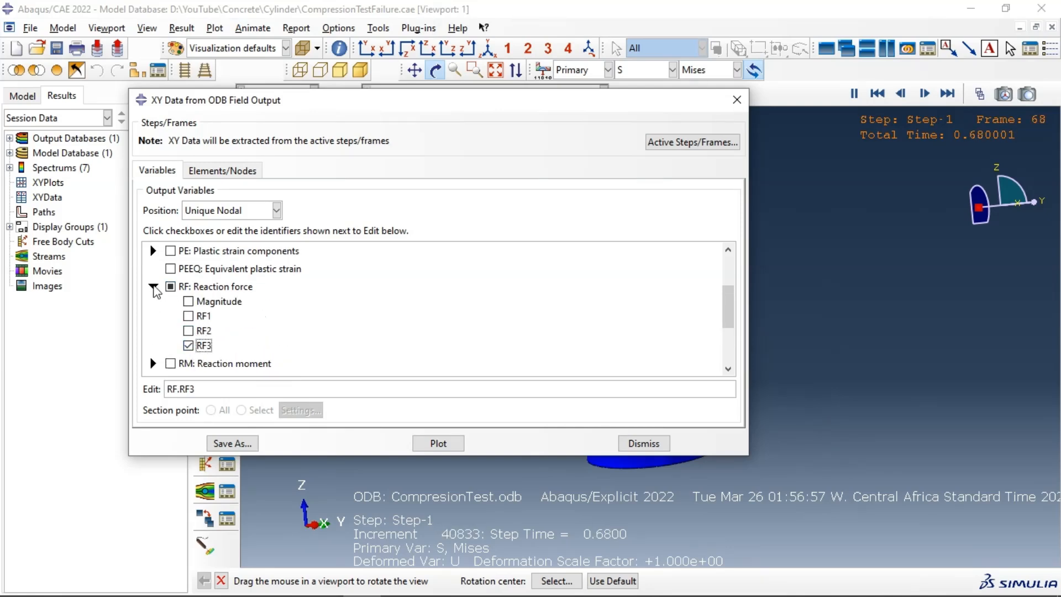
{"action": "left_click", "coordinate": [153, 287]}
{"action": "scroll", "coordinate": [185, 285], "scroll_direction": "down", "scroll_amount": 2}
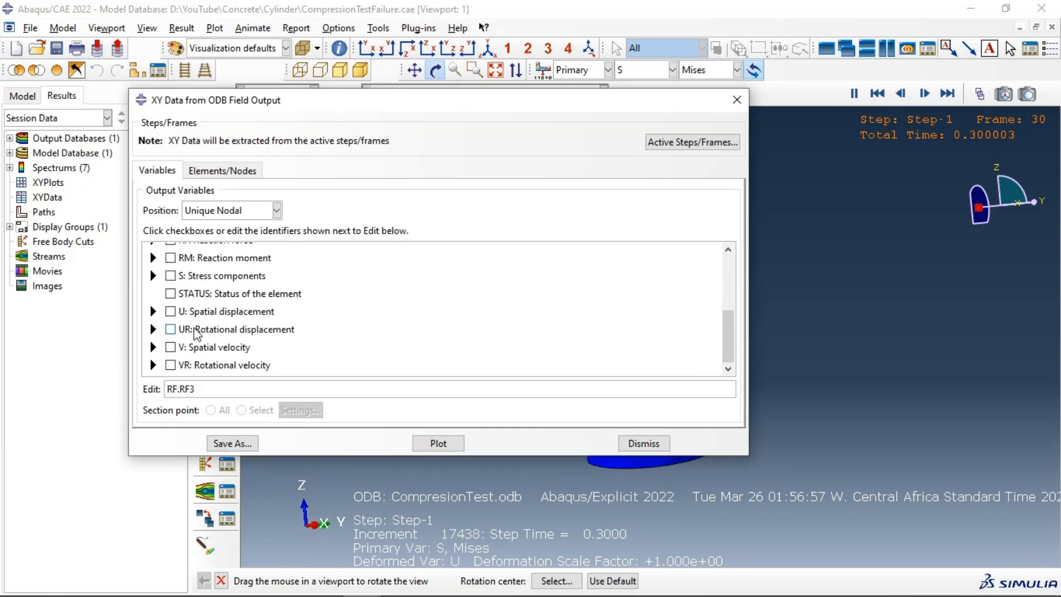
{"action": "left_click", "coordinate": [153, 311]}
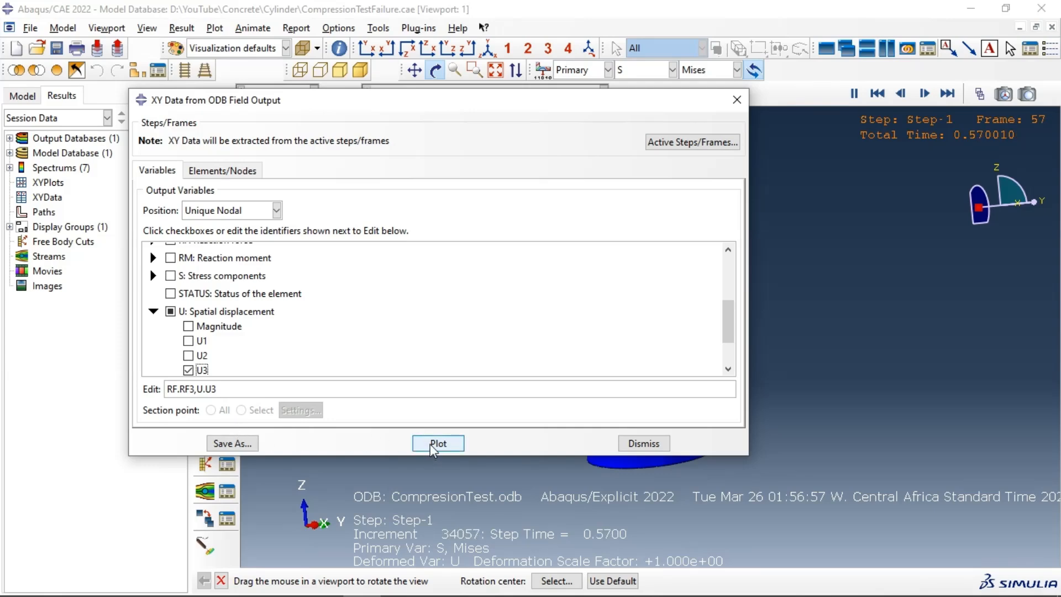
- Take the data from the node set REFERENCE_POINT_ 1 with its items highlighted, and plot the RF3 and U3 curves
{"action": "left_click", "coordinate": [211, 173]}
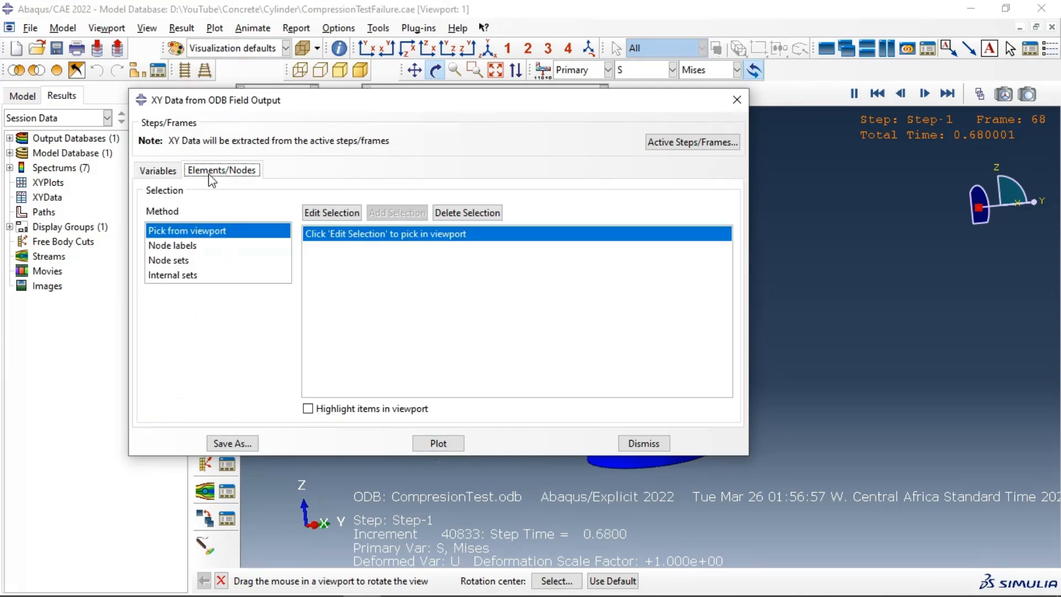
{"action": "left_click", "coordinate": [173, 260]}
{"action": "left_click", "coordinate": [406, 248]}
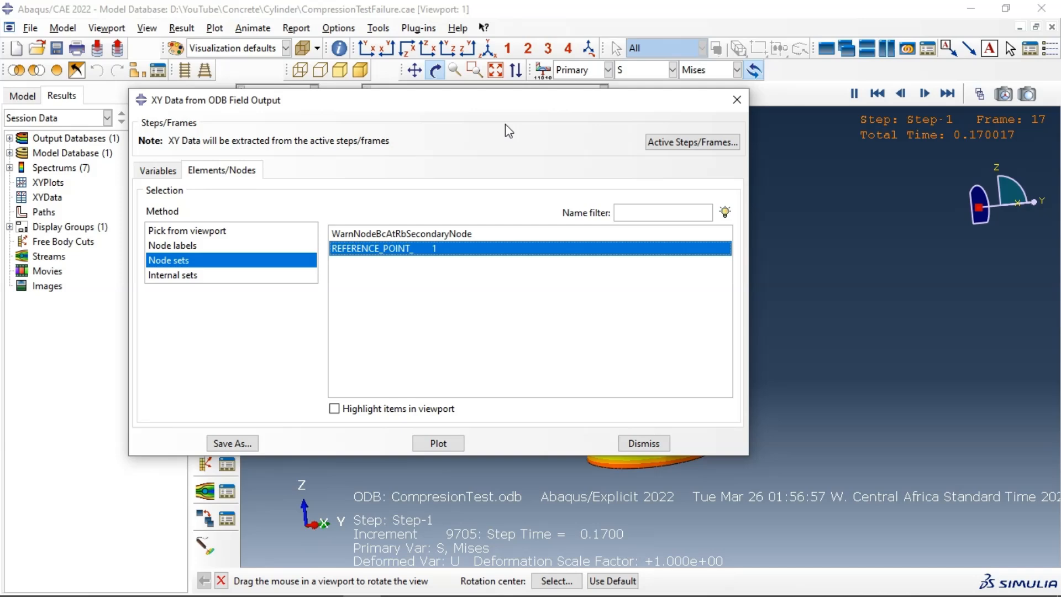
{"action": "left_click_drag", "start_coordinate": [507, 106], "coordinate": [388, 217]}
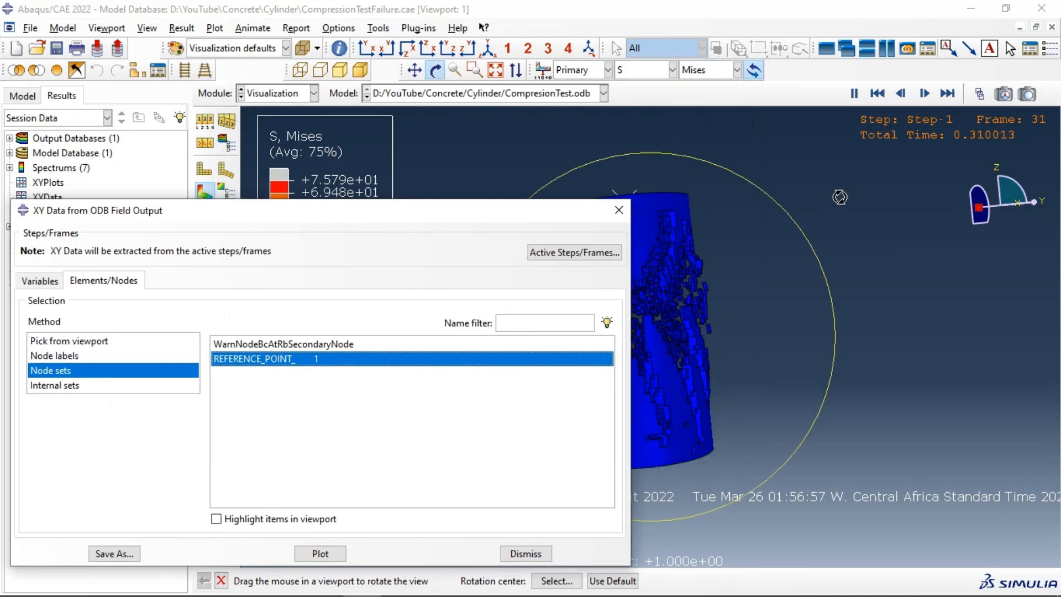
{"action": "scroll", "coordinate": [822, 194], "scroll_direction": "up", "scroll_amount": 5}
{"action": "scroll", "coordinate": [729, 184], "scroll_direction": "down", "scroll_amount": 4}
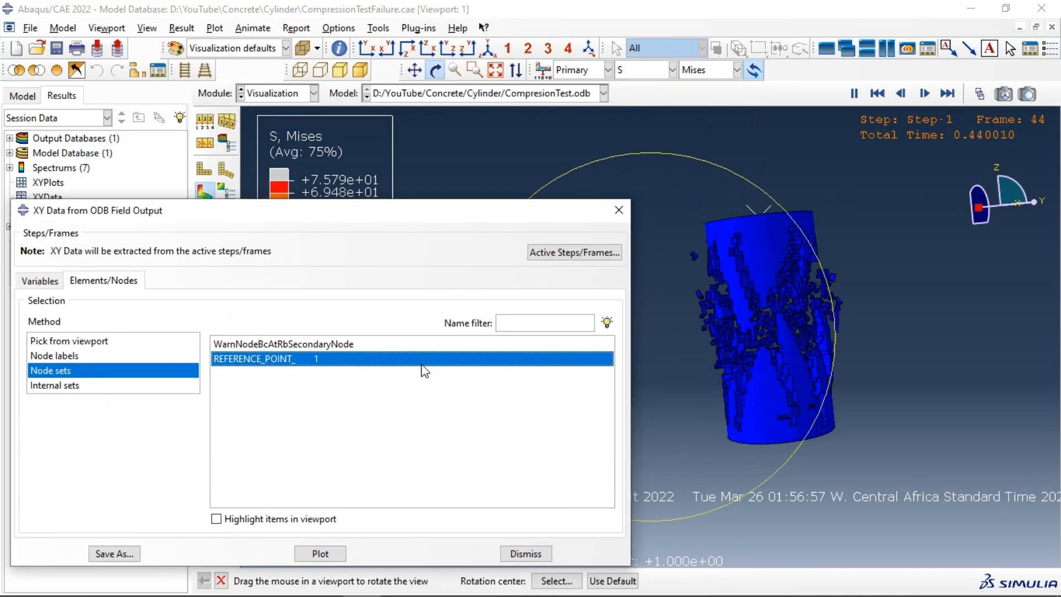
{"action": "left_click", "coordinate": [216, 519]}
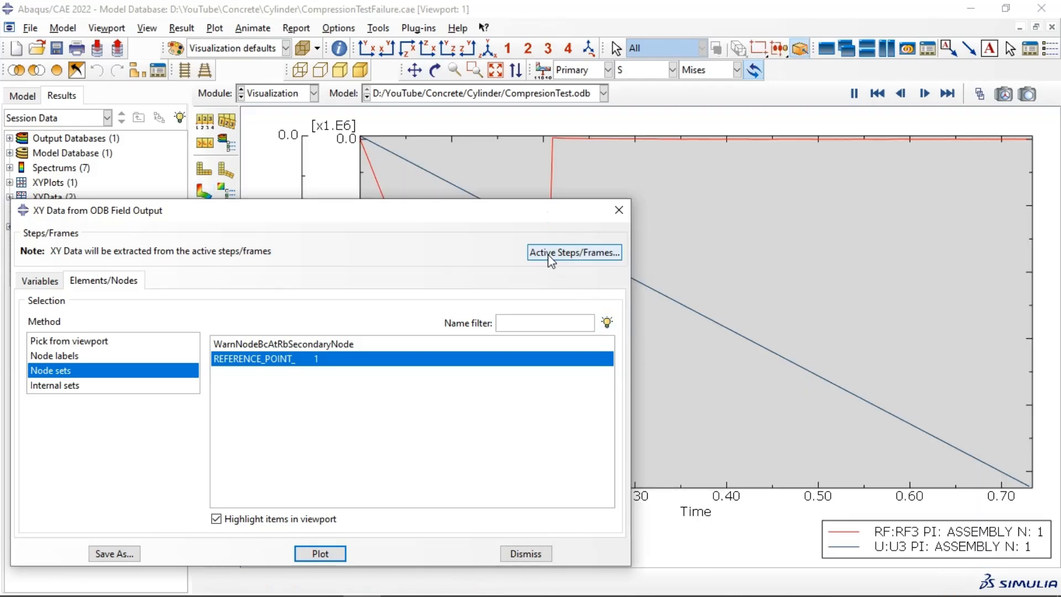
- Save the RF3 and U3 curves as is as XY data and dismiss the field output extraction
{"action": "left_click_drag", "start_coordinate": [525, 213], "coordinate": [617, 142]}
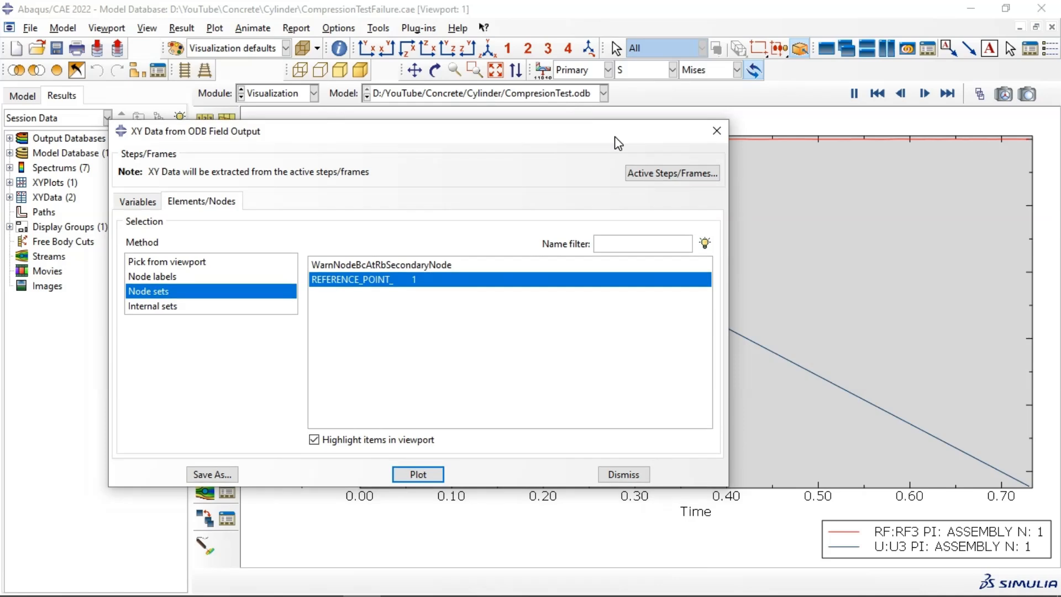
{"action": "left_click", "coordinate": [216, 474]}
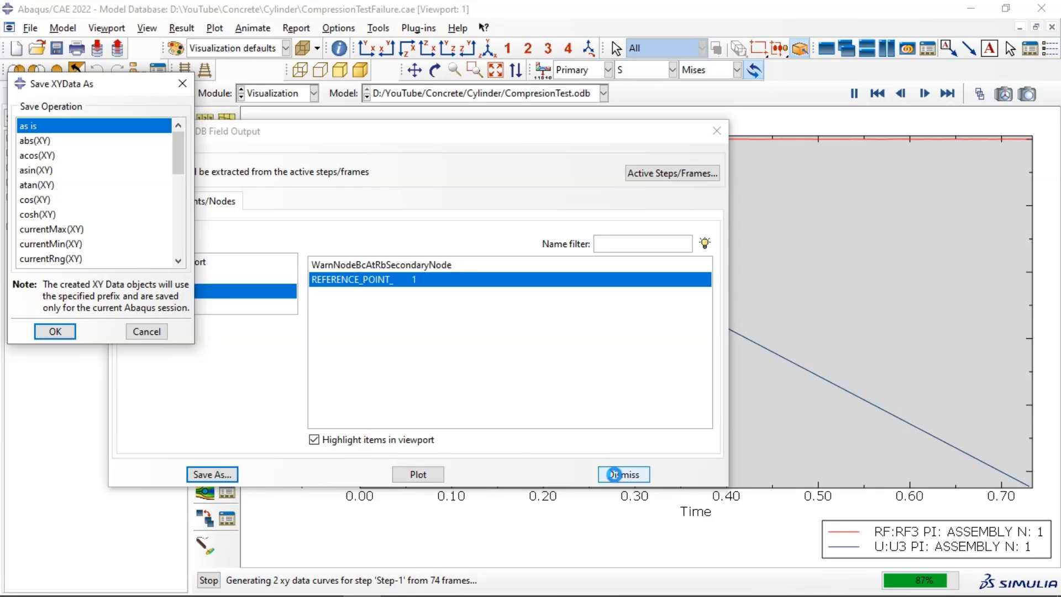
{"action": "left_click", "coordinate": [617, 474]}
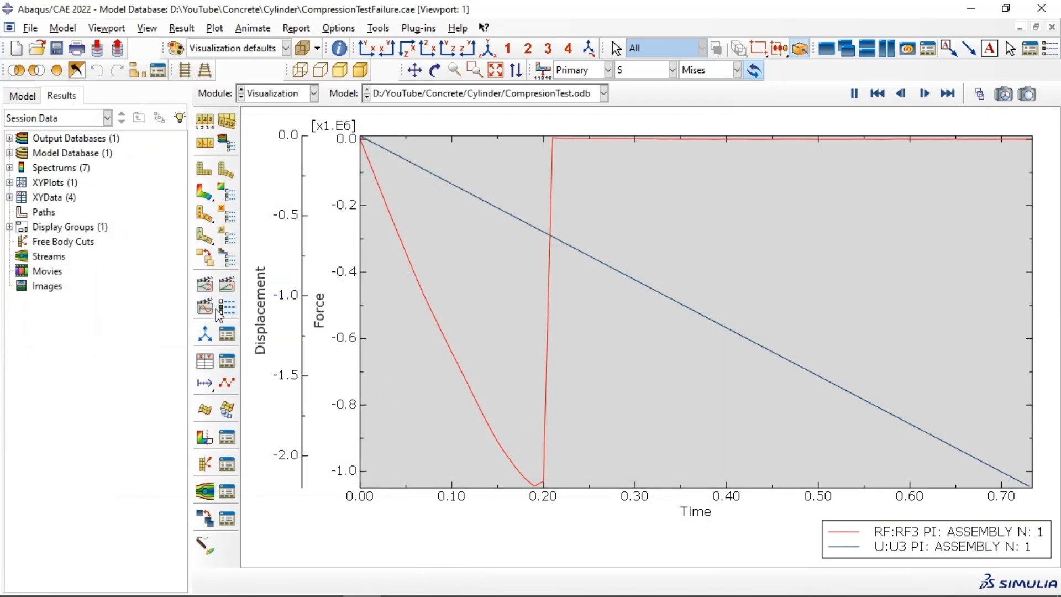
- Operate on XY data with a combine expression of negated U3 and negated RF3 for the reference point node
{"action": "left_click", "coordinate": [209, 359]}
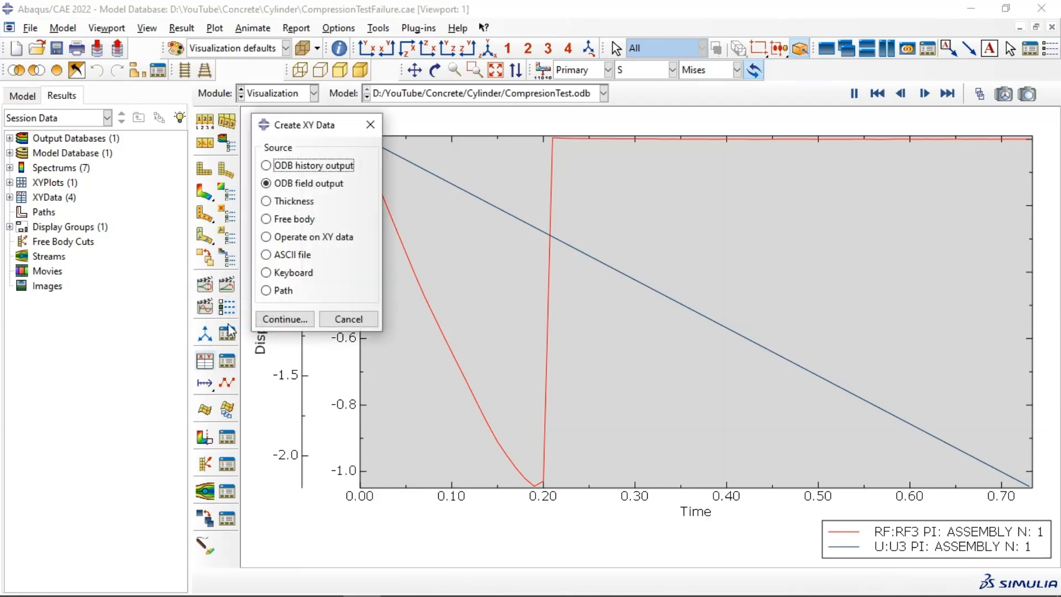
{"action": "left_click", "coordinate": [285, 240]}
{"action": "left_click", "coordinate": [295, 315]}
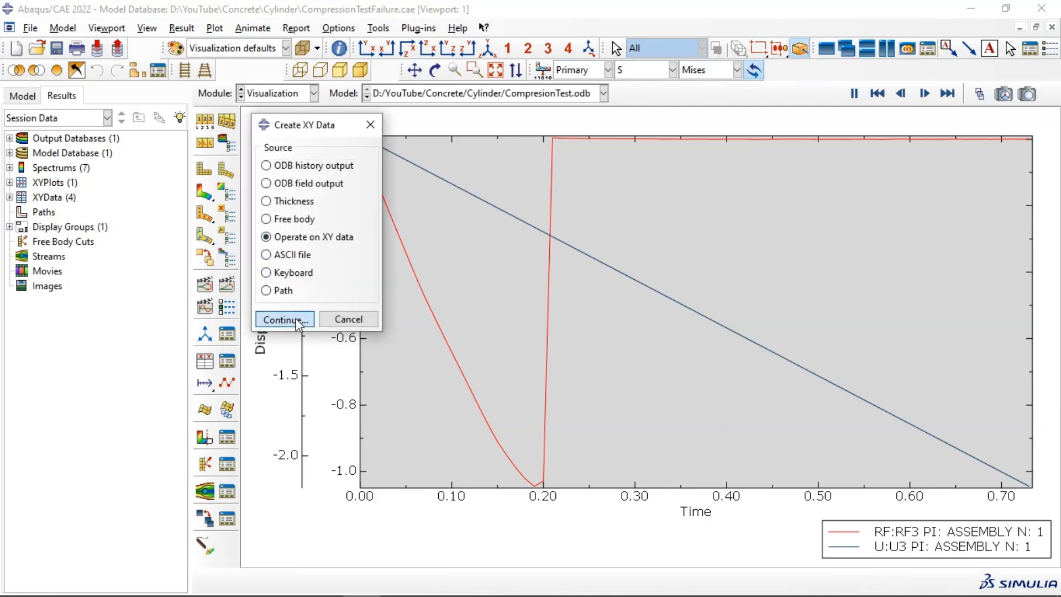
{"action": "scroll", "coordinate": [608, 356], "scroll_direction": "down", "scroll_amount": 3}
{"action": "left_click", "coordinate": [594, 362]}
{"action": "double_click", "coordinate": [140, 255]}
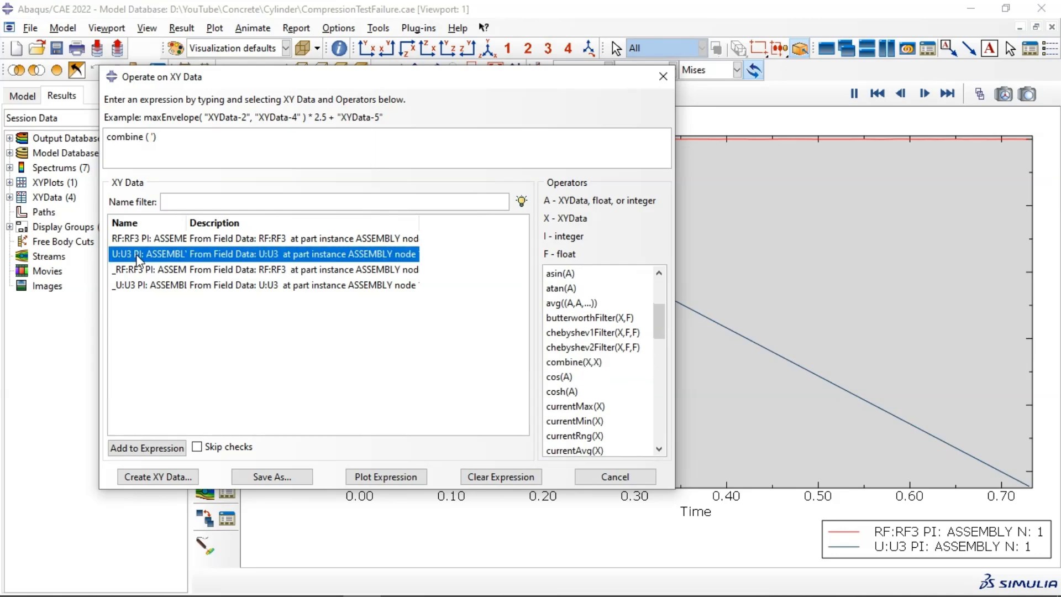
{"action": "double_click", "coordinate": [141, 241]}
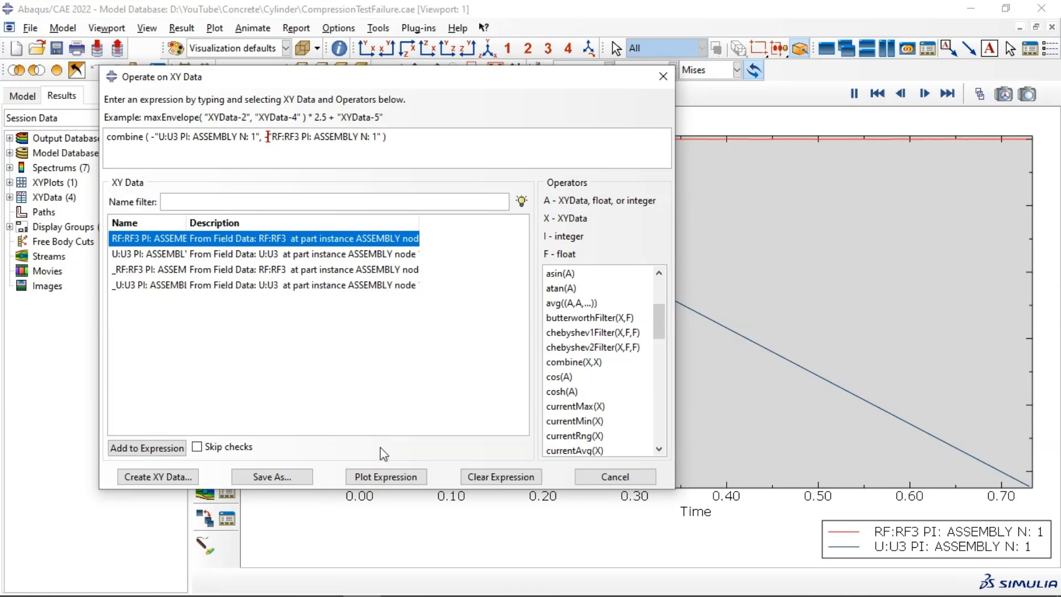
{"action": "type", "text": "-"}
- Plot the combined force-displacement expression and close the XY data operation dialog
{"action": "left_click", "coordinate": [386, 477]}
{"action": "left_click_drag", "start_coordinate": [588, 77], "coordinate": [1047, 32]}
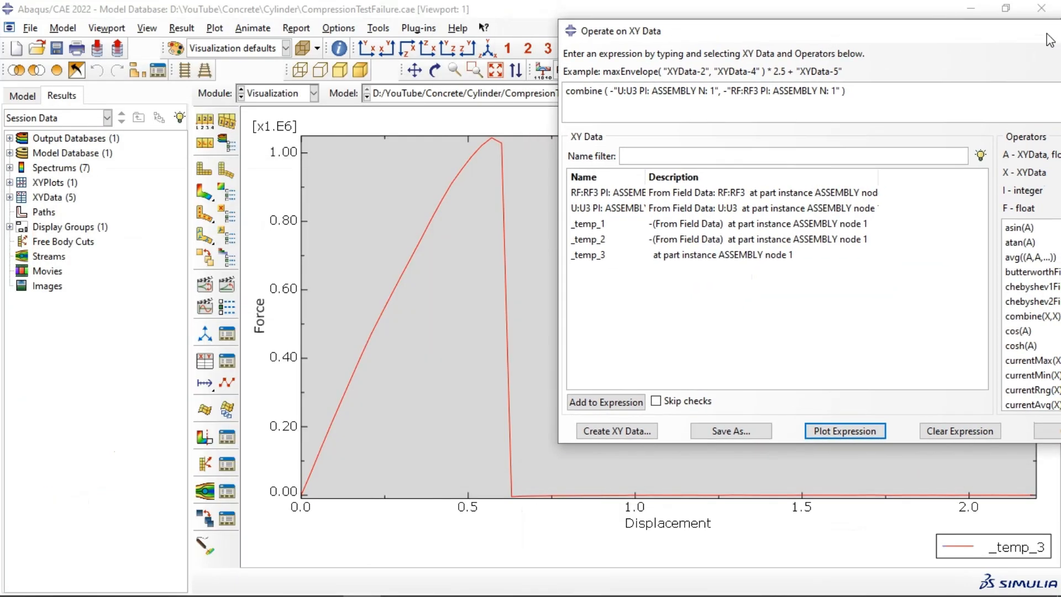
{"action": "left_click_drag", "start_coordinate": [953, 37], "coordinate": [796, 39]}
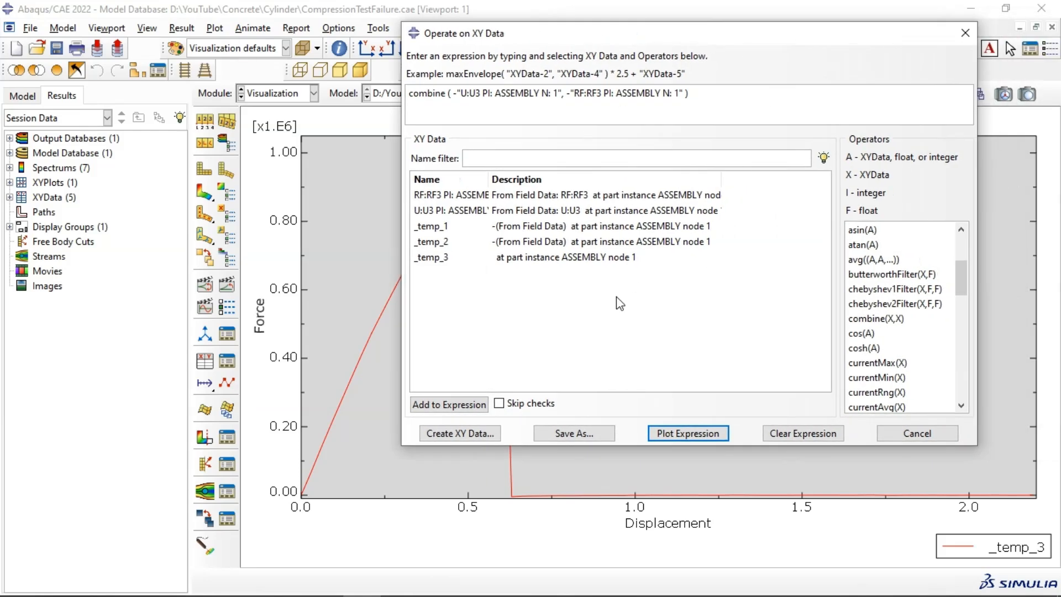
{"action": "left_click", "coordinate": [917, 433]}
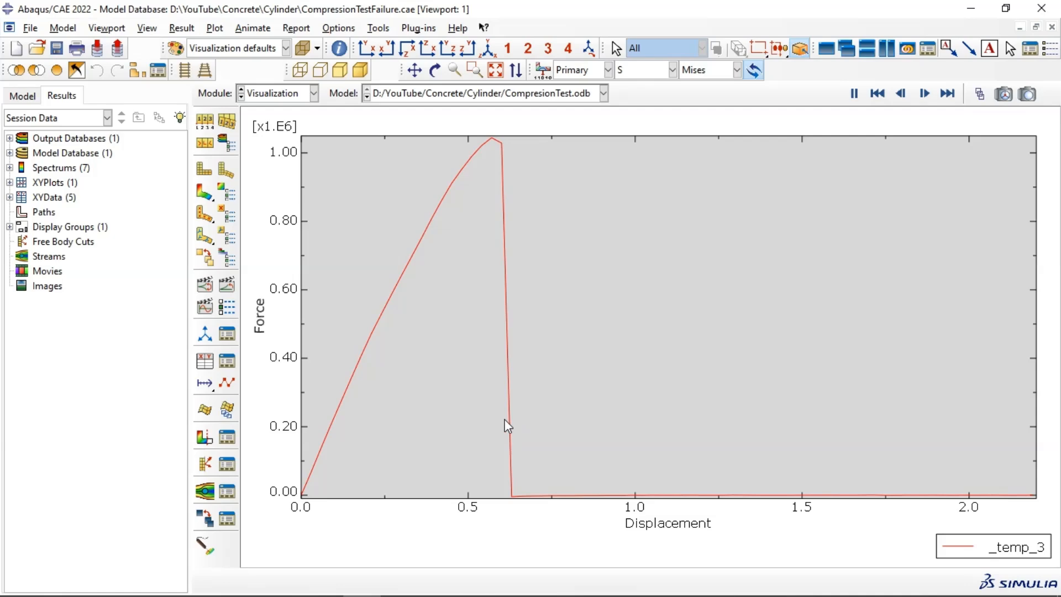
- Create a second viewport, tile both side by side, and show the Mises contours on the deformed cylinder in the new one
{"action": "left_click", "coordinate": [828, 50]}
{"action": "left_click", "coordinate": [886, 49]}
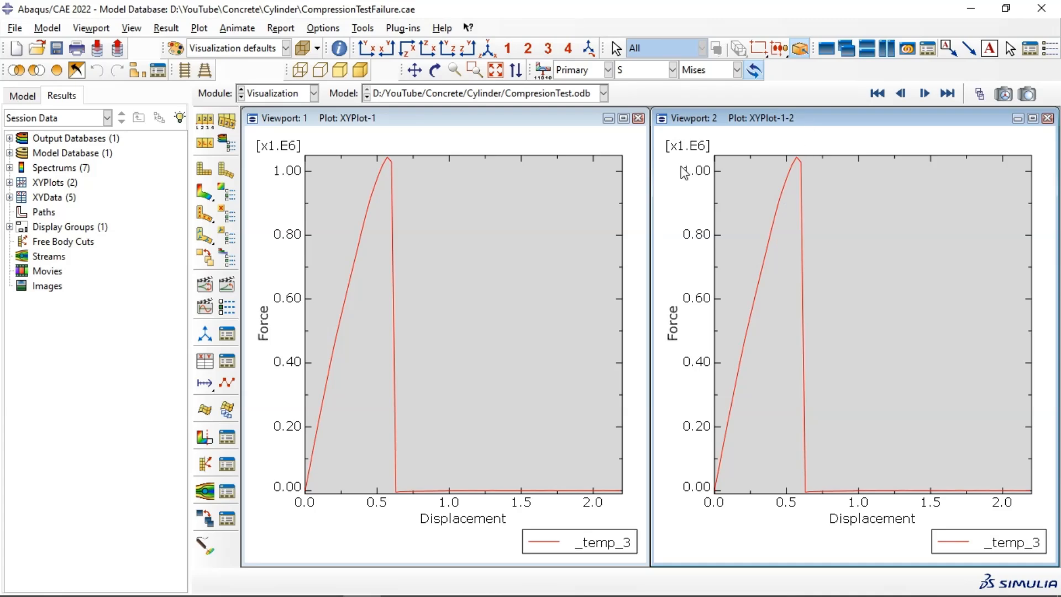
{"action": "left_click", "coordinate": [204, 192]}
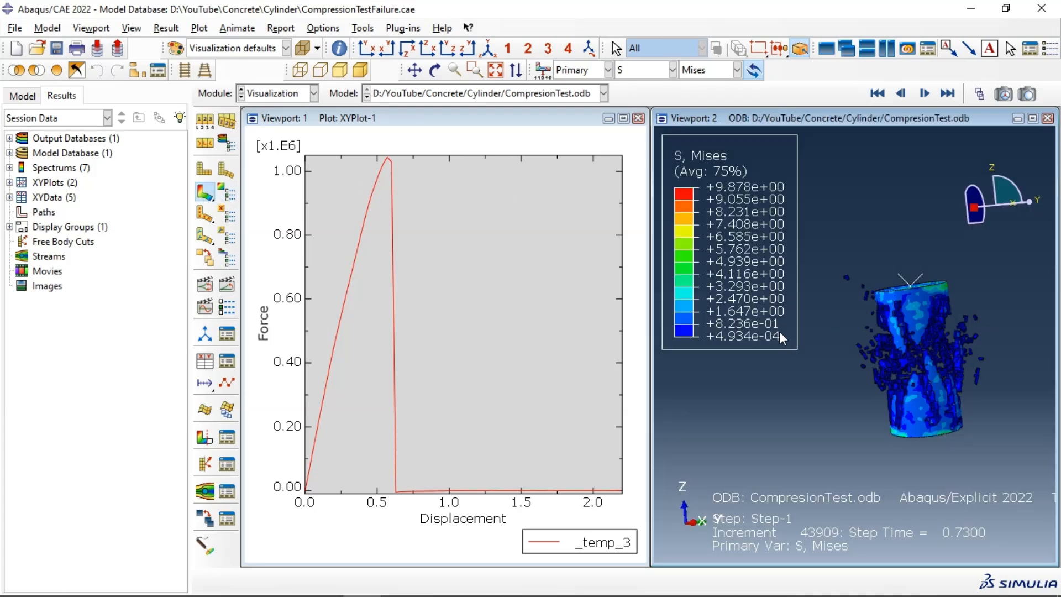
{"action": "scroll", "coordinate": [972, 347], "scroll_direction": "up", "scroll_amount": 3}
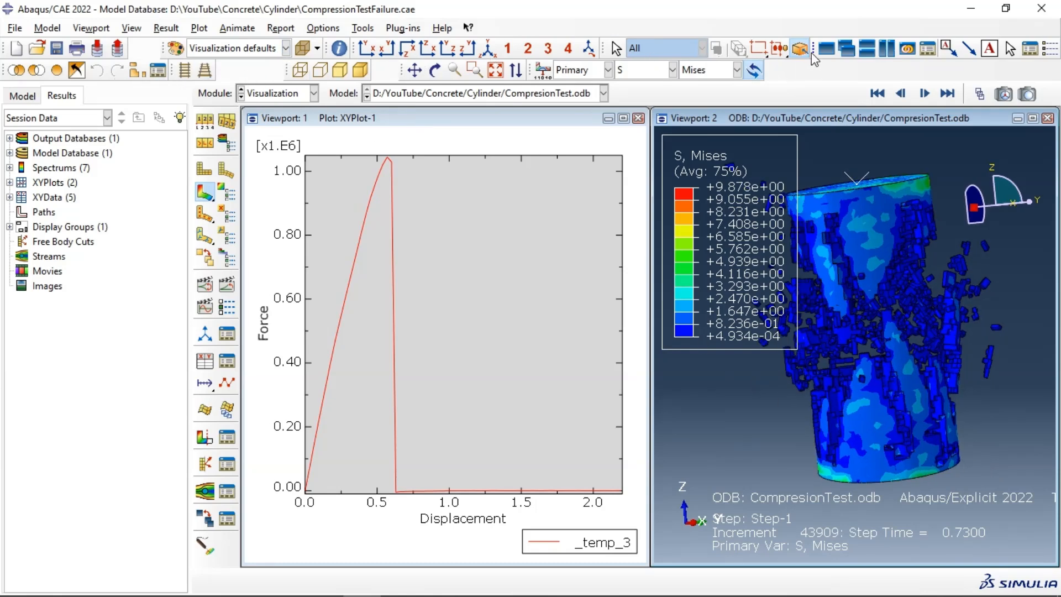
- Link the two viewports and animate the time history of the curve and the stress contours together
{"action": "left_click", "coordinate": [905, 50]}
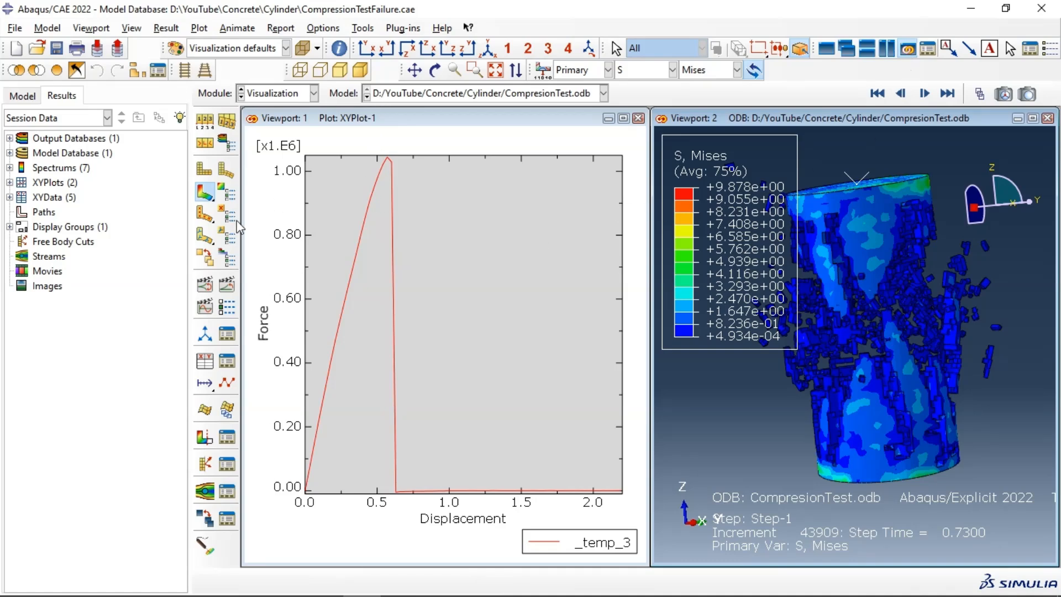
{"action": "left_click", "coordinate": [227, 285]}
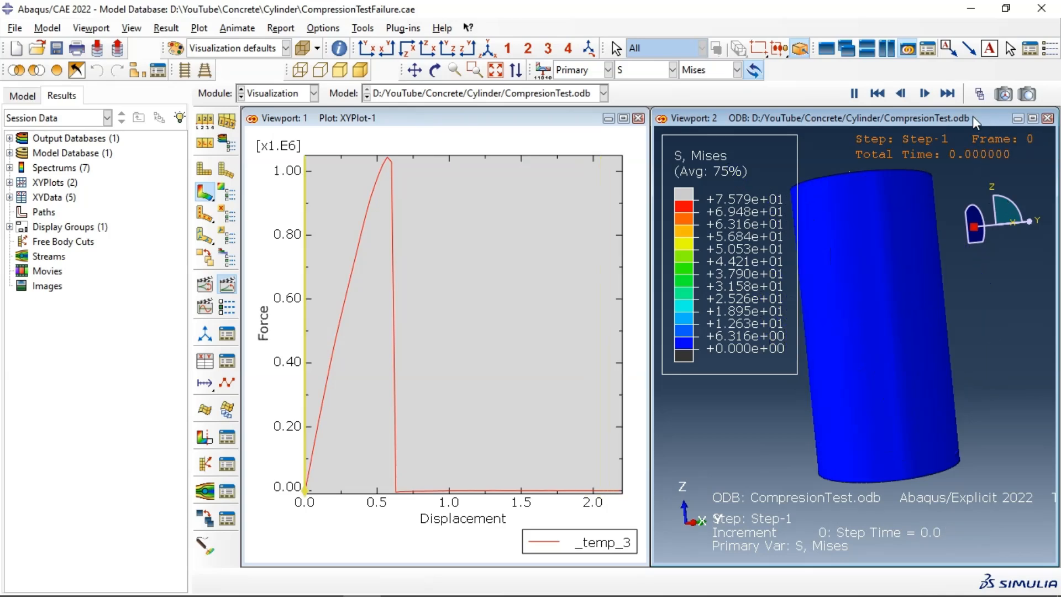
- Set the active frame to 19 and to 20 to compare the peak force with the stress contours, and close the frame selector
{"action": "left_click", "coordinate": [981, 94]}
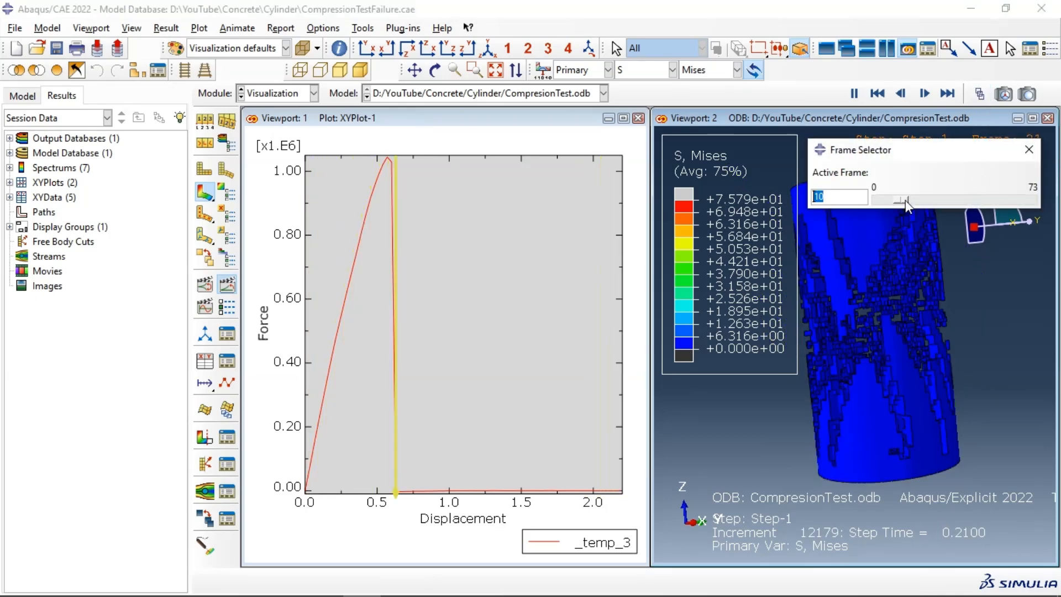
{"action": "mouse_move", "coordinate": [903, 200]}
{"action": "left_mouse_down"}
{"action": "mouse_move", "coordinate": [893, 200]}
{"action": "mouse_move", "coordinate": [923, 198]}
{"action": "left_mouse_up"}
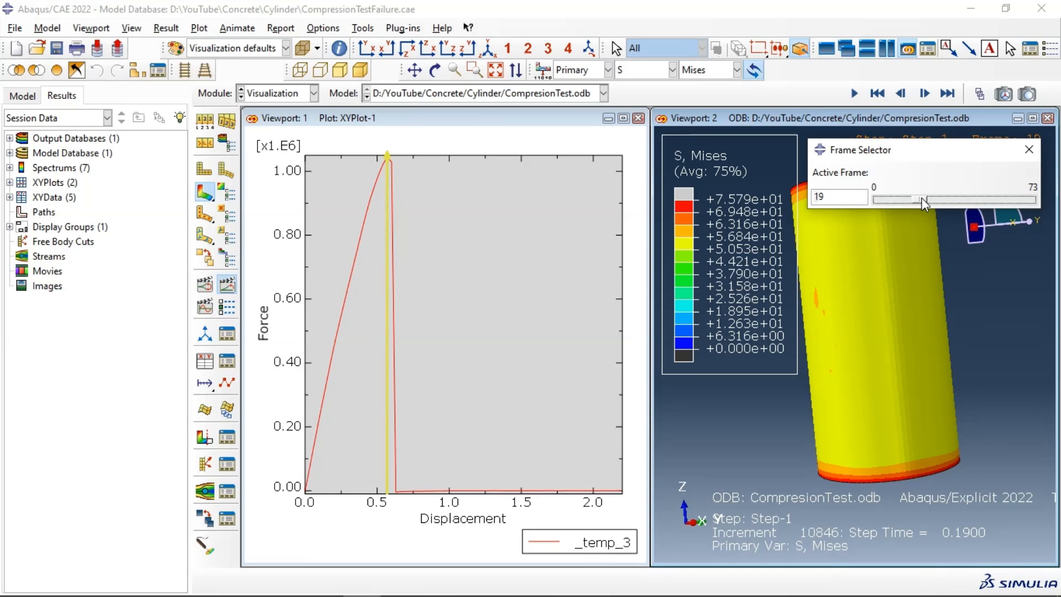
{"action": "left_click_drag", "start_coordinate": [921, 198], "coordinate": [924, 198]}
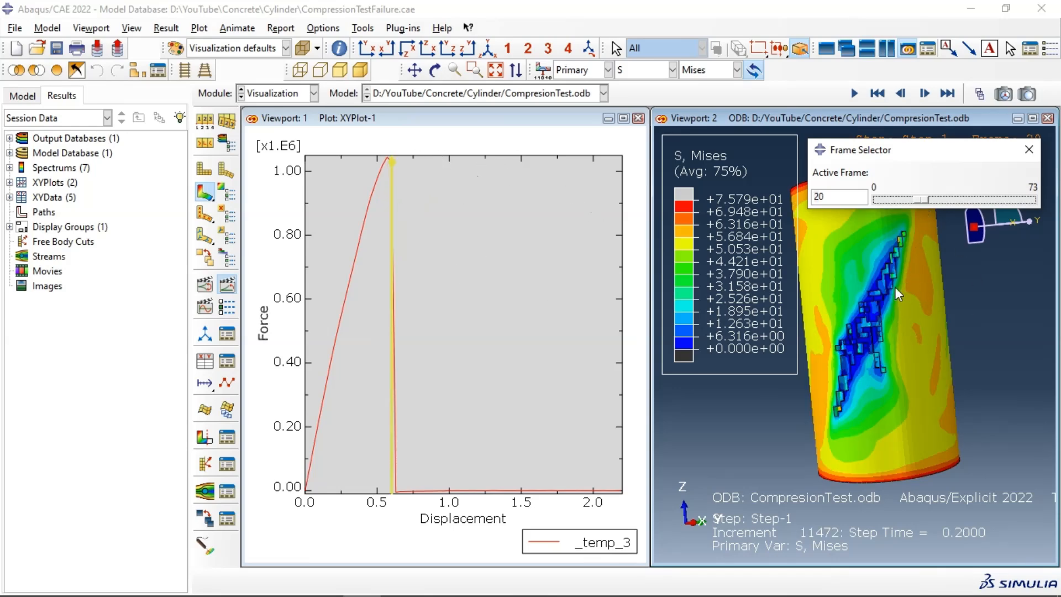
{"action": "scroll", "coordinate": [924, 281], "scroll_direction": "down", "scroll_amount": 3}
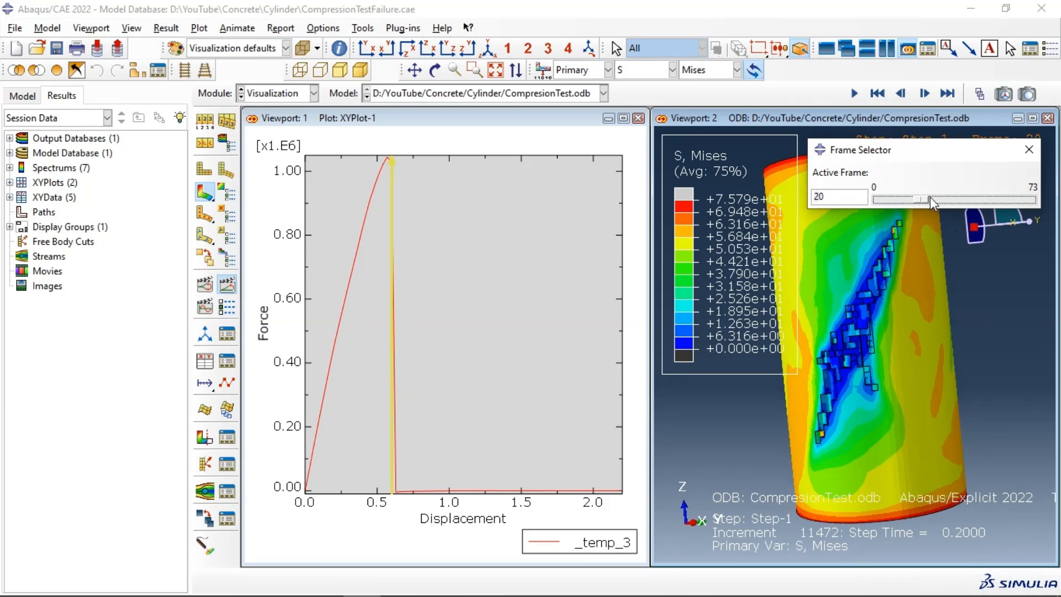
{"action": "left_click", "coordinate": [1028, 149]}
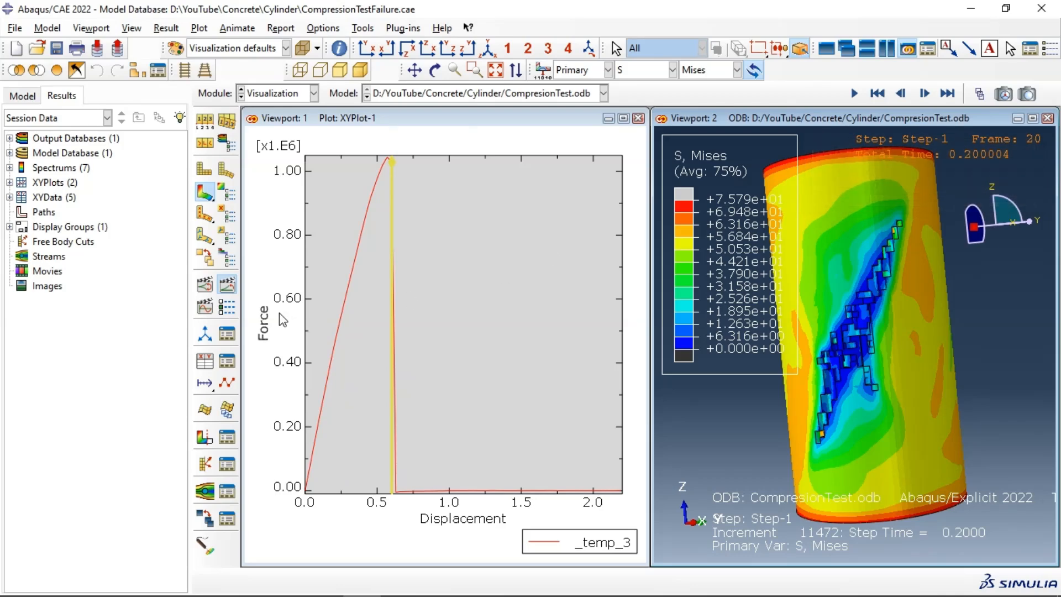